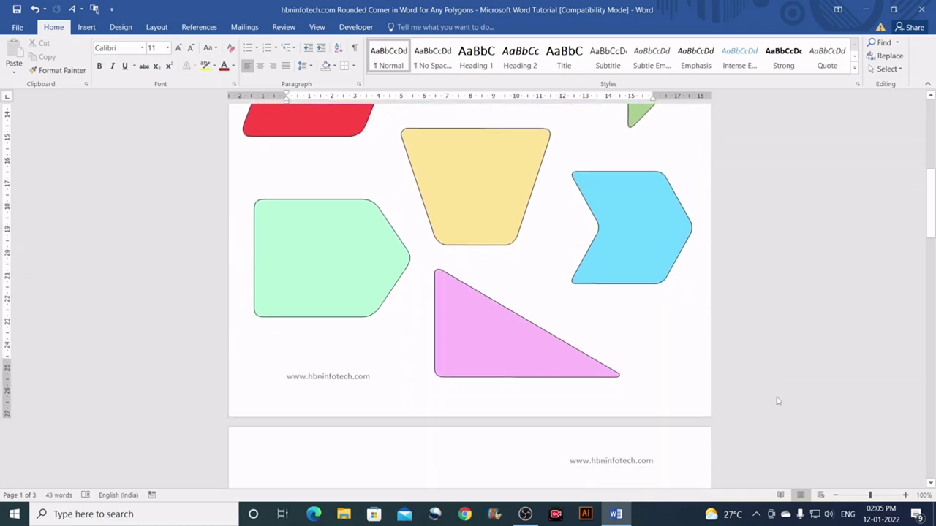
Examine the rounded-corner sample polygons on the first page at a larger zoom.
scroll(778, 401, up, 5)
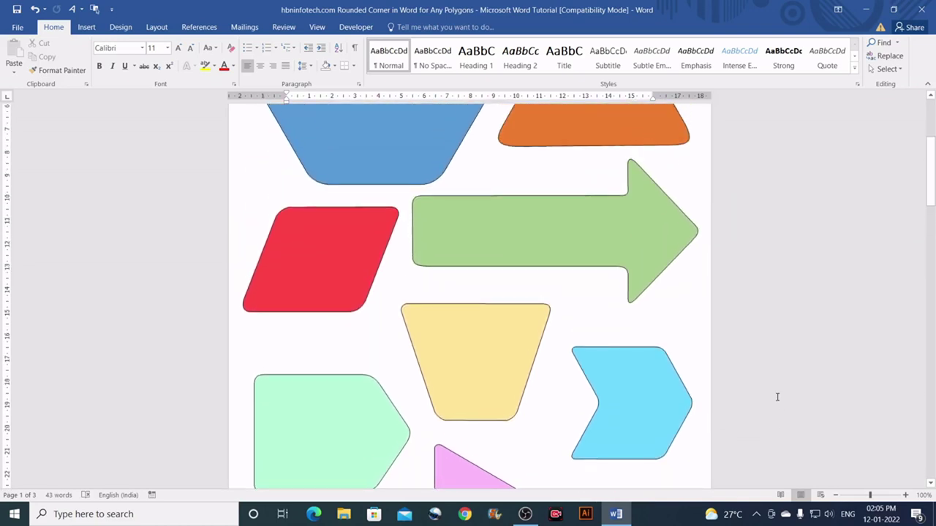
scroll(778, 397, up, 5)
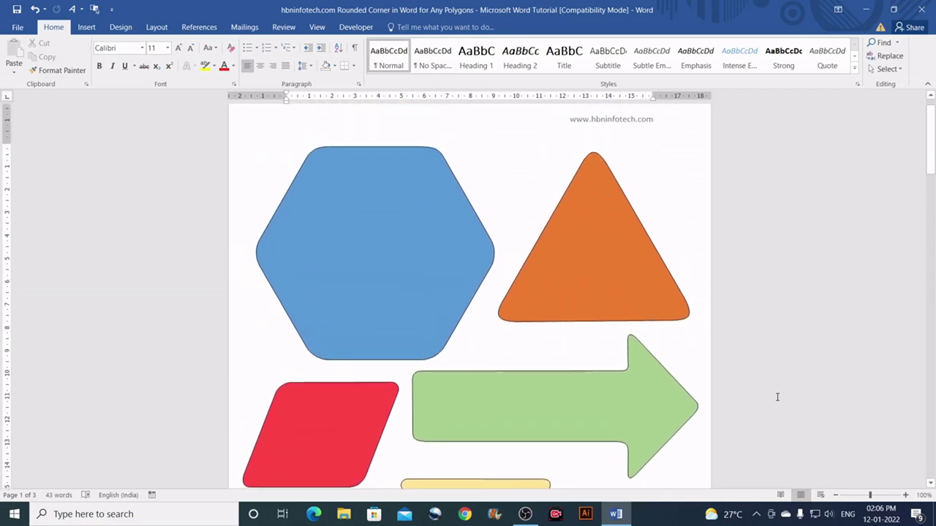
click(905, 496)
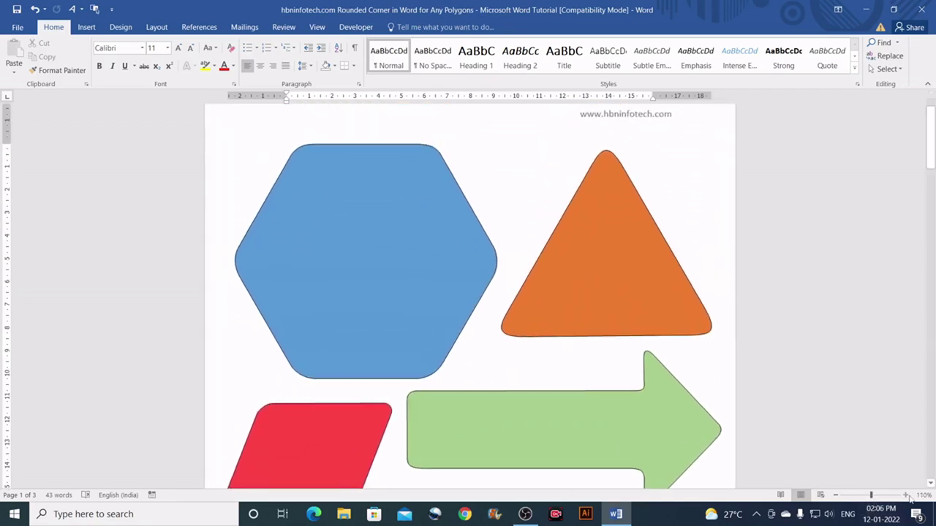
click(906, 496)
scroll(865, 404, down, 5)
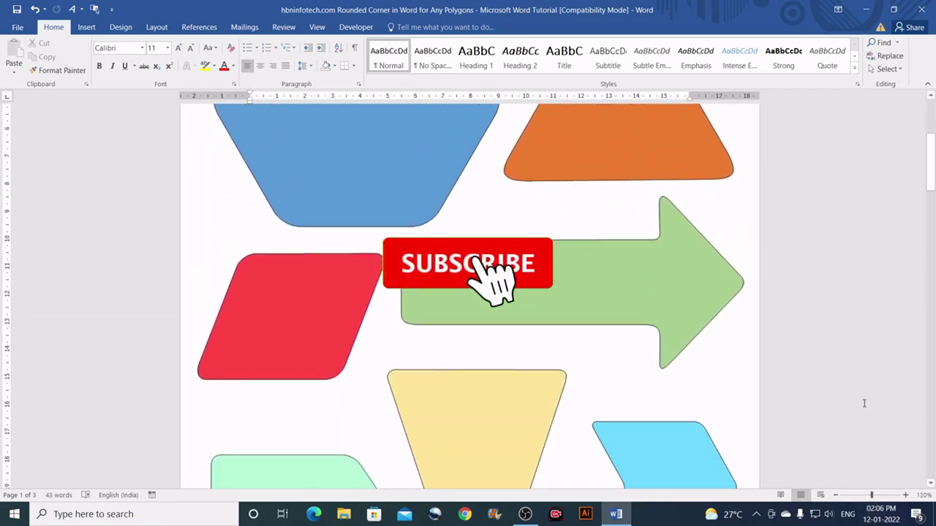
scroll(865, 403, down, 7)
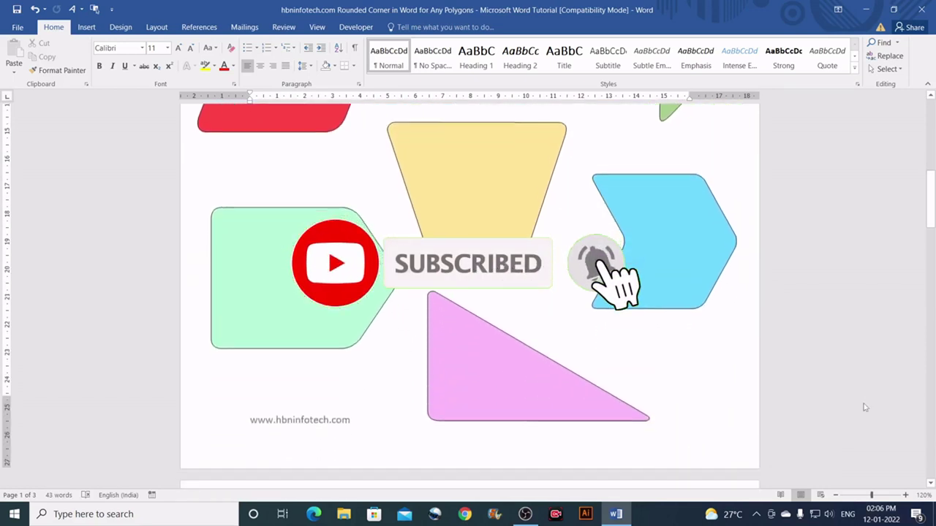
scroll(864, 407, down, 1)
scroll(863, 414, up, 6)
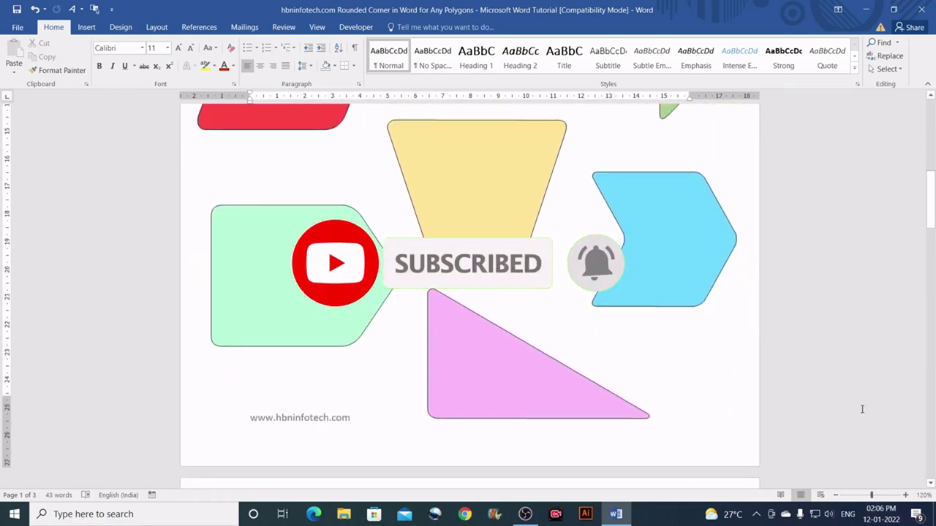
scroll(863, 409, up, 8)
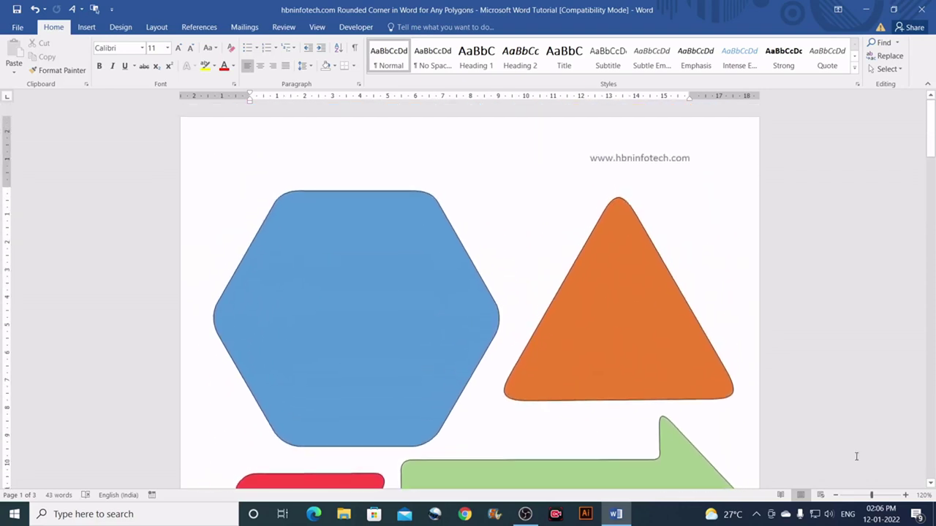
scroll(834, 398, up, 2)
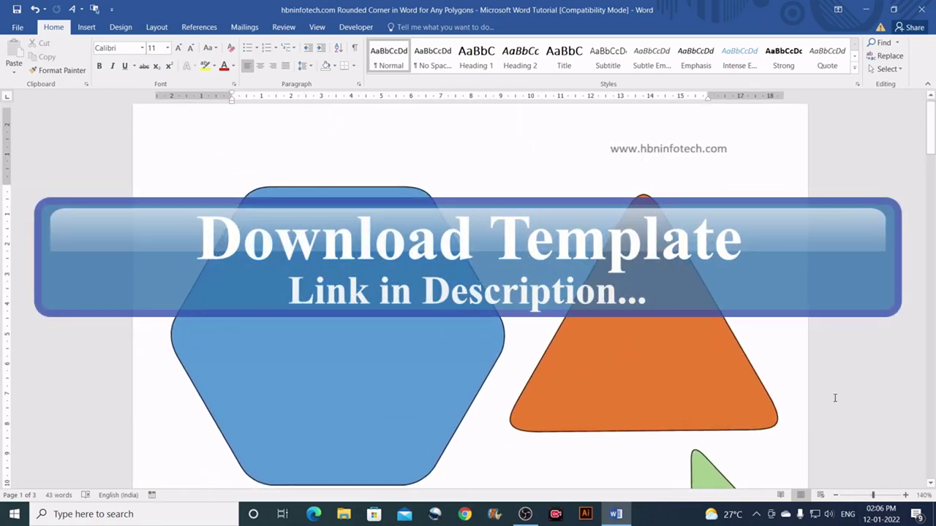
scroll(835, 398, down, 5)
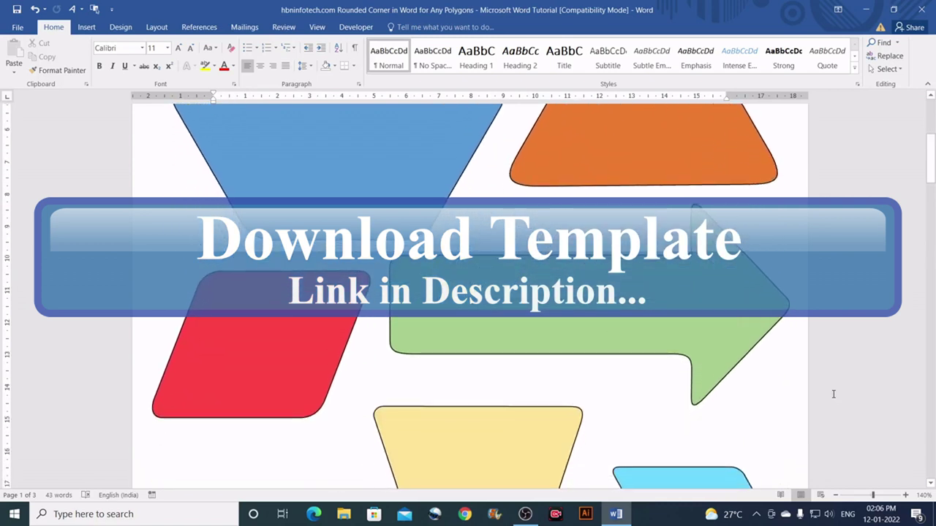
scroll(833, 394, down, 6)
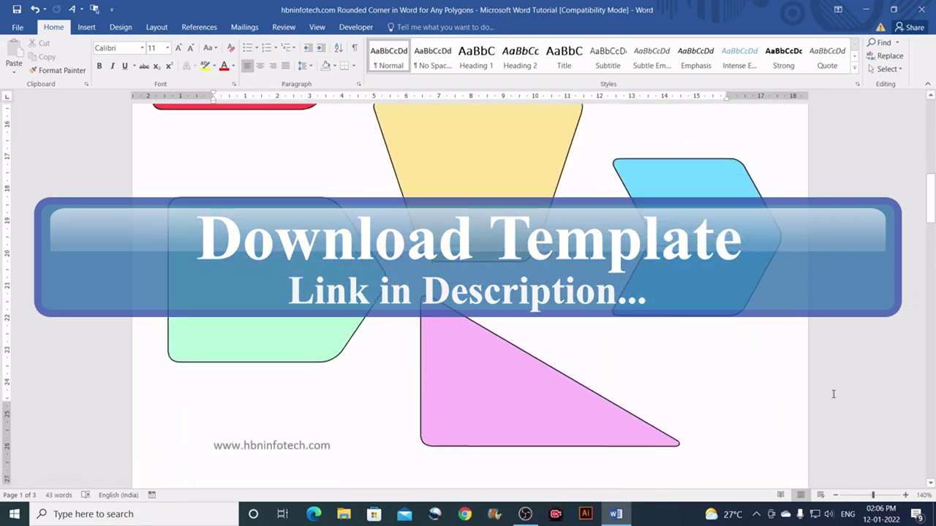
scroll(833, 395, down, 1)
scroll(833, 395, up, 2)
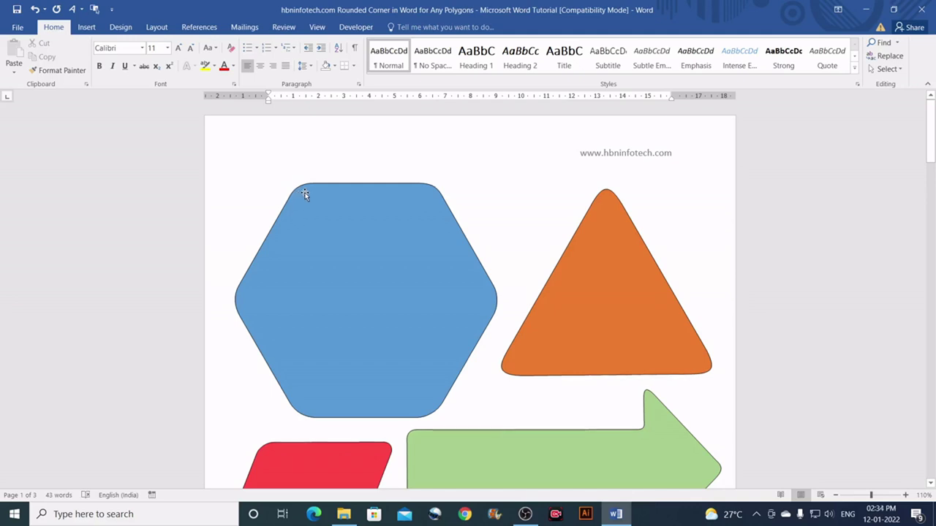
Draw a hexagon about 10.75 cm wide and 9.29 cm high on the blank second page.
scroll(329, 195, down, 10)
scroll(392, 205, down, 3)
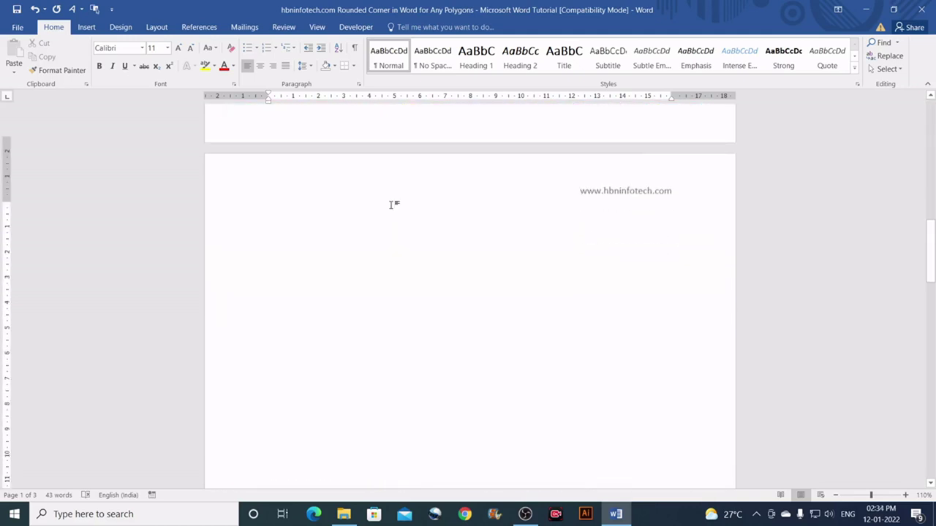
click(87, 28)
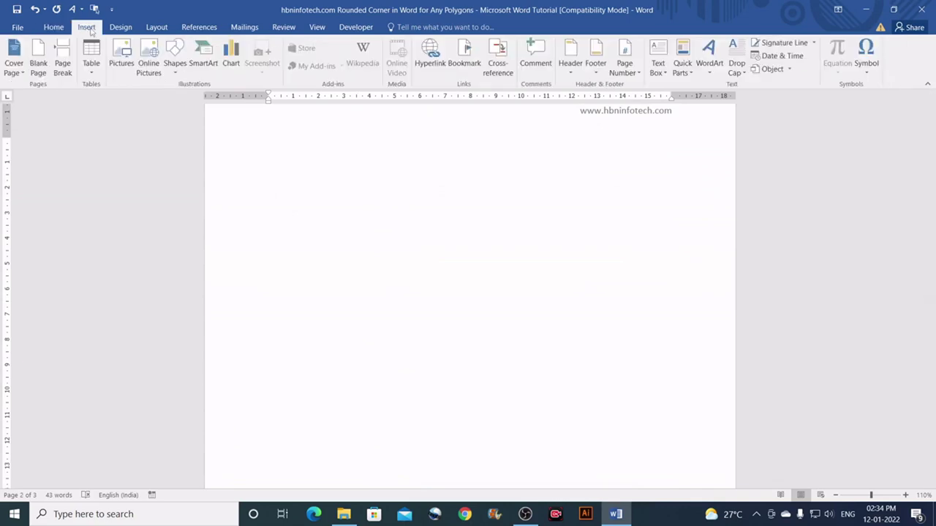
click(175, 74)
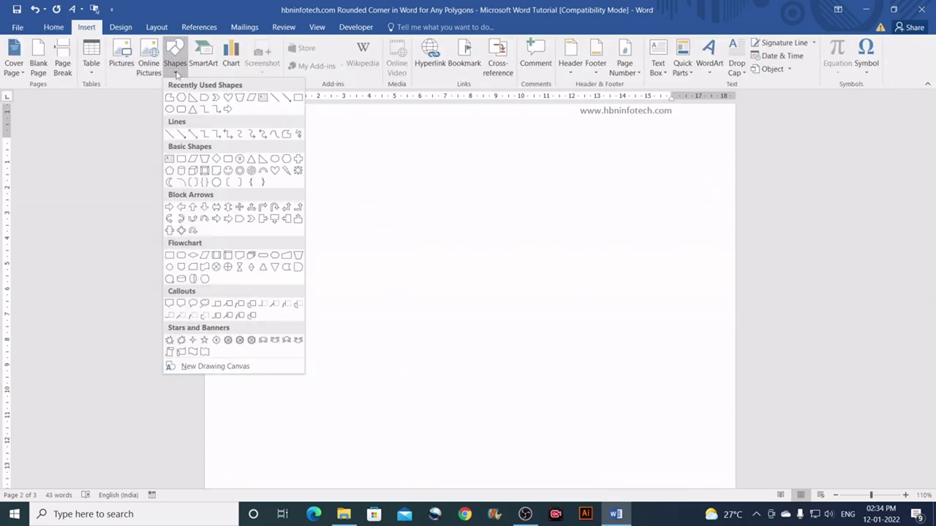
click(288, 160)
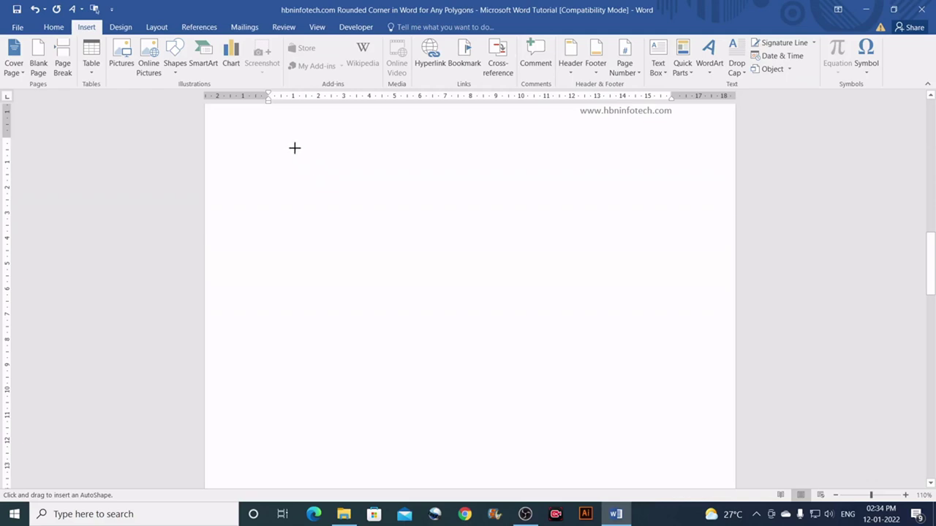
mouse_move(294, 148)
mouse_down()
mouse_move(466, 290)
mouse_move(435, 218)
mouse_move(430, 242)
mouse_move(431, 198)
mouse_move(428, 251)
mouse_move(427, 217)
mouse_move(442, 264)
mouse_move(547, 381)
mouse_up()
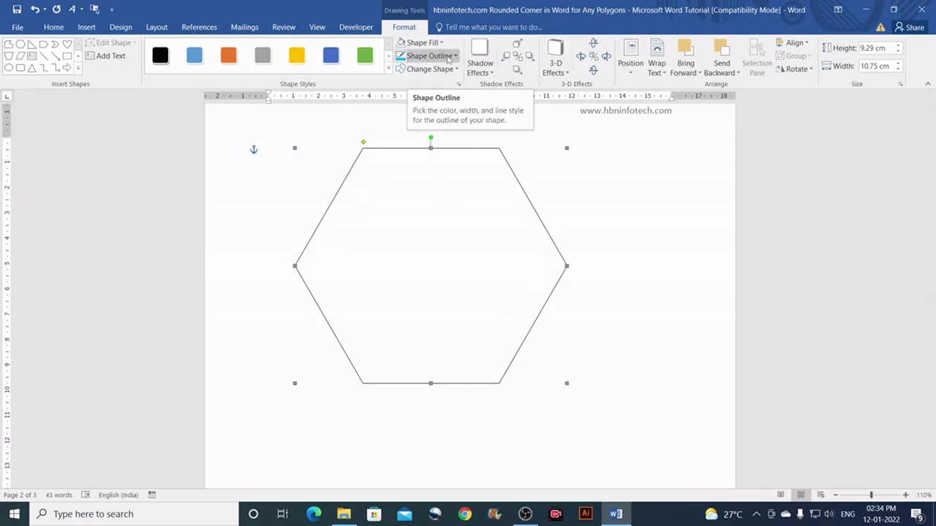
Set the hexagon's outline to the standard red colour and deselect the shape.
click(449, 58)
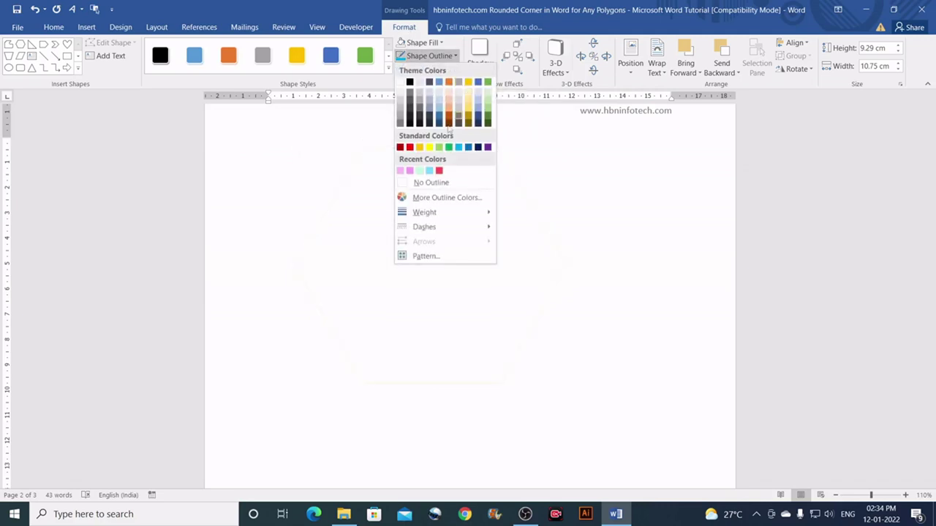
click(409, 148)
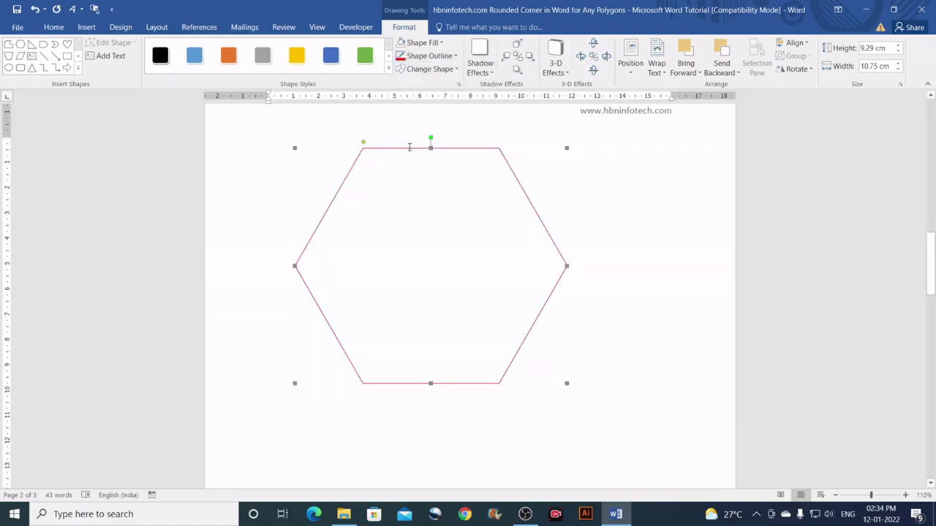
click(338, 142)
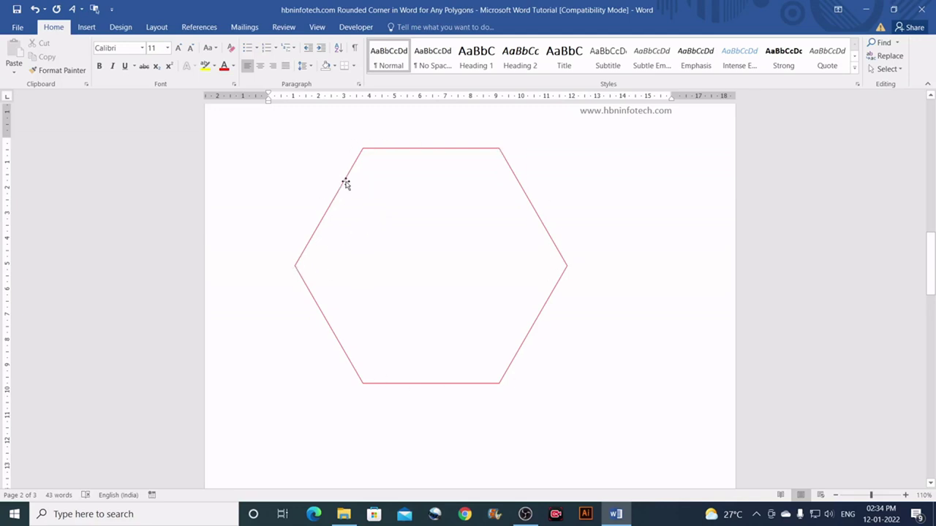
Trace the red hexagon corner to corner with a closed Freeform shape and set the traced shape to No Fill.
click(92, 29)
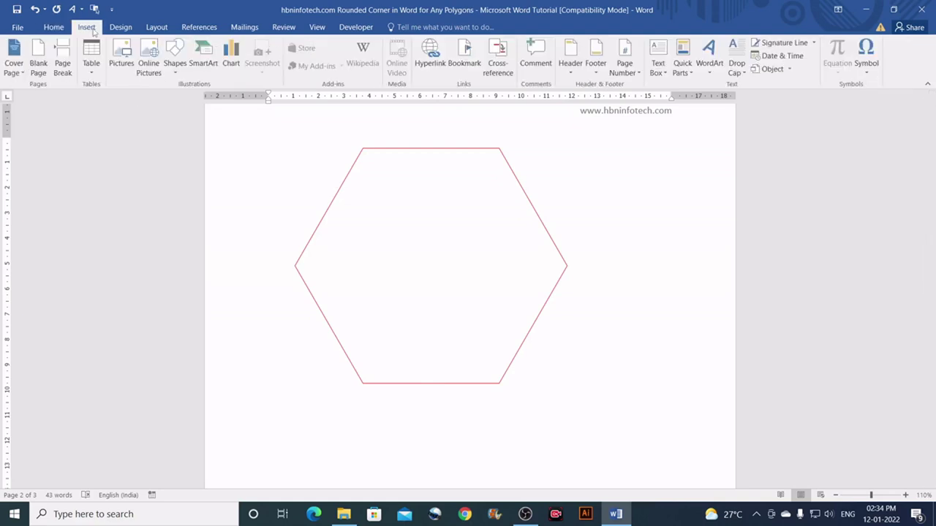
click(175, 65)
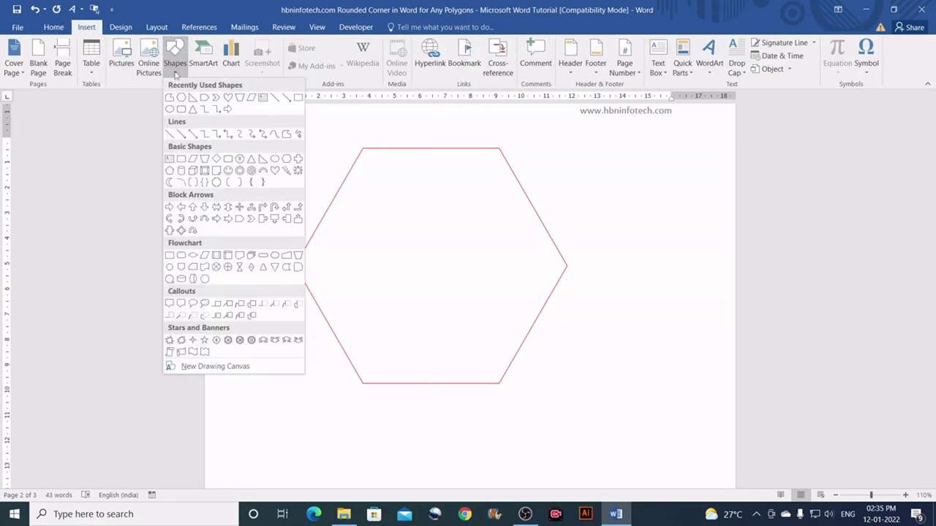
click(287, 135)
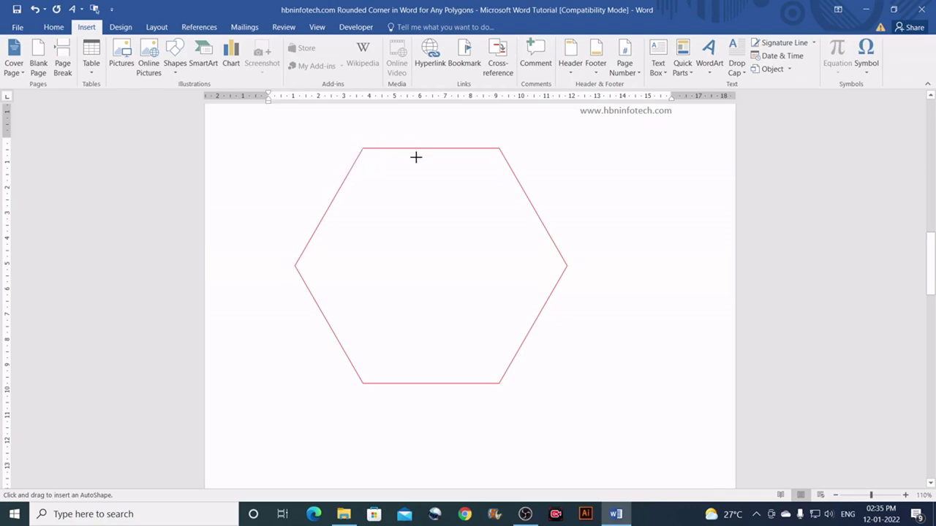
click(295, 265)
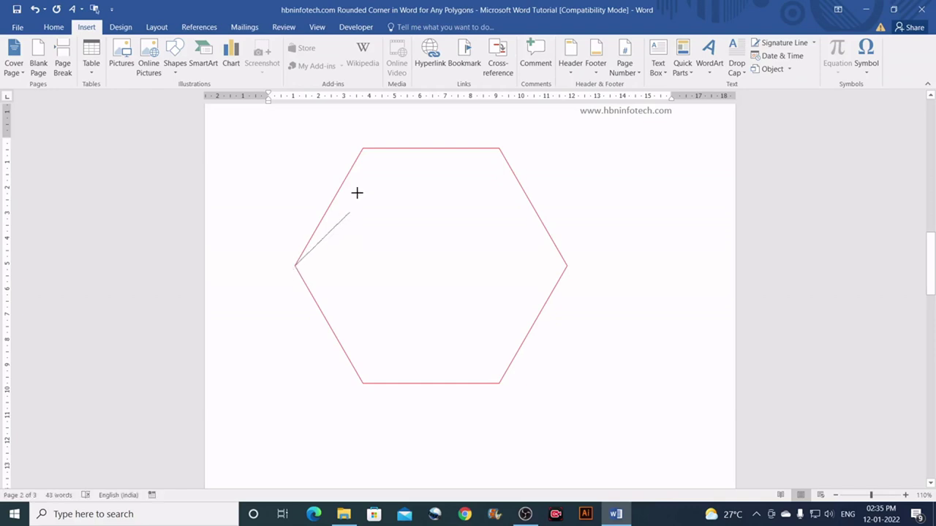
click(363, 149)
click(500, 149)
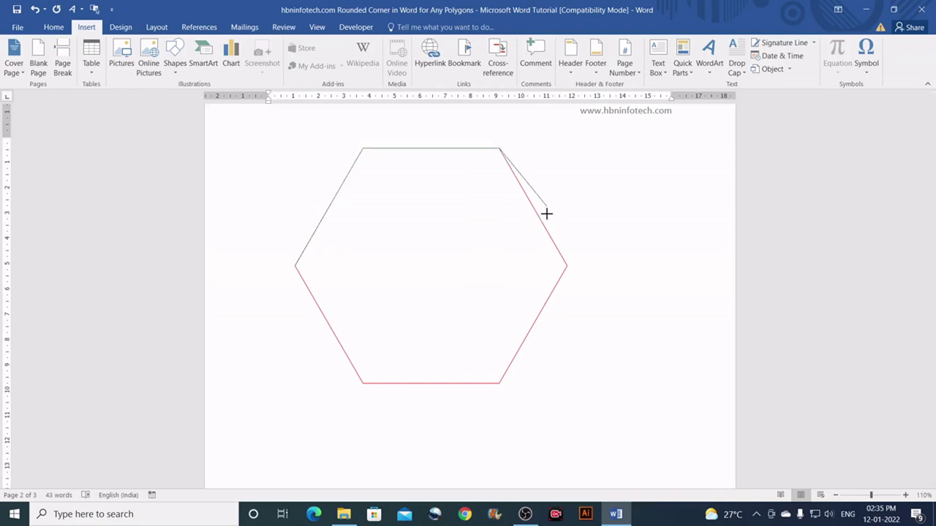
click(567, 265)
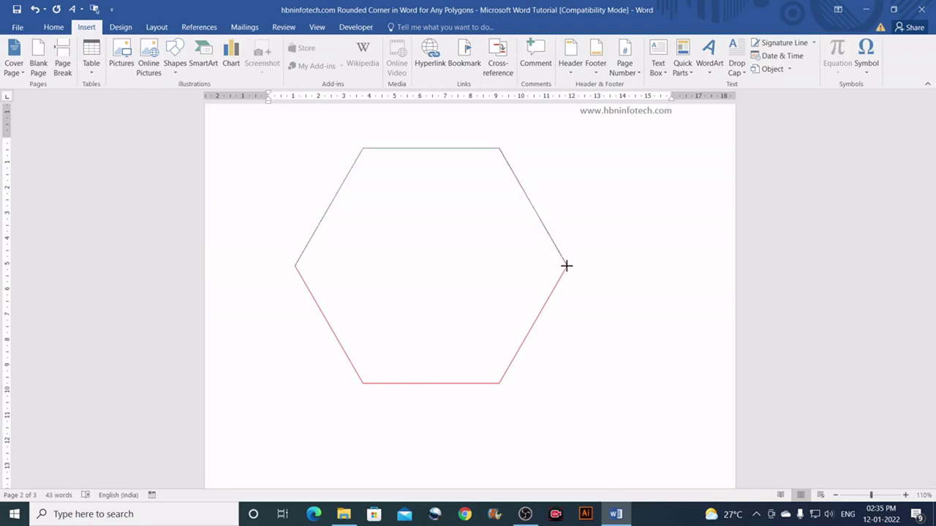
click(498, 382)
click(363, 382)
click(294, 266)
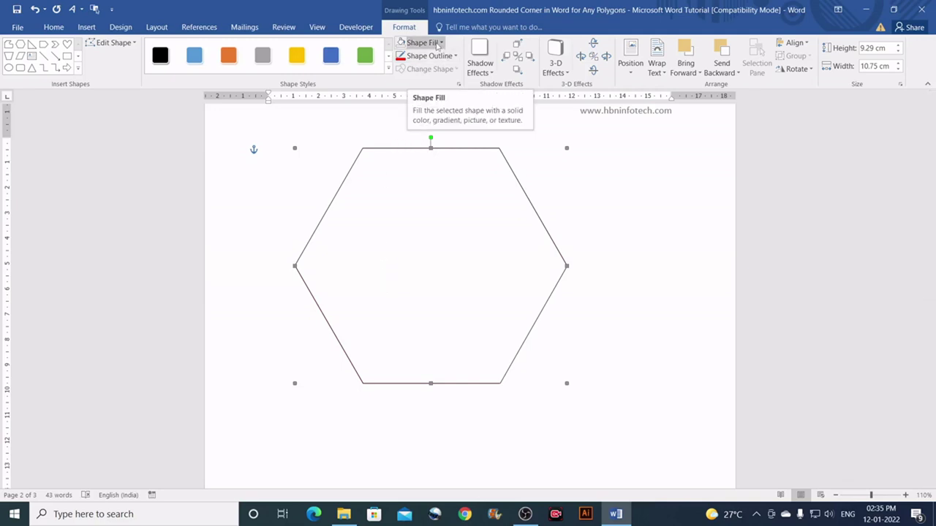
click(437, 45)
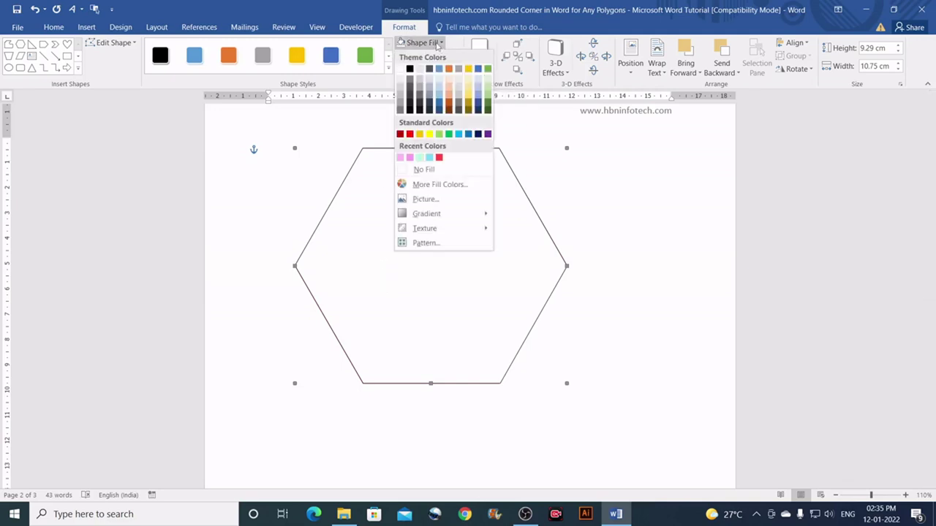
click(429, 173)
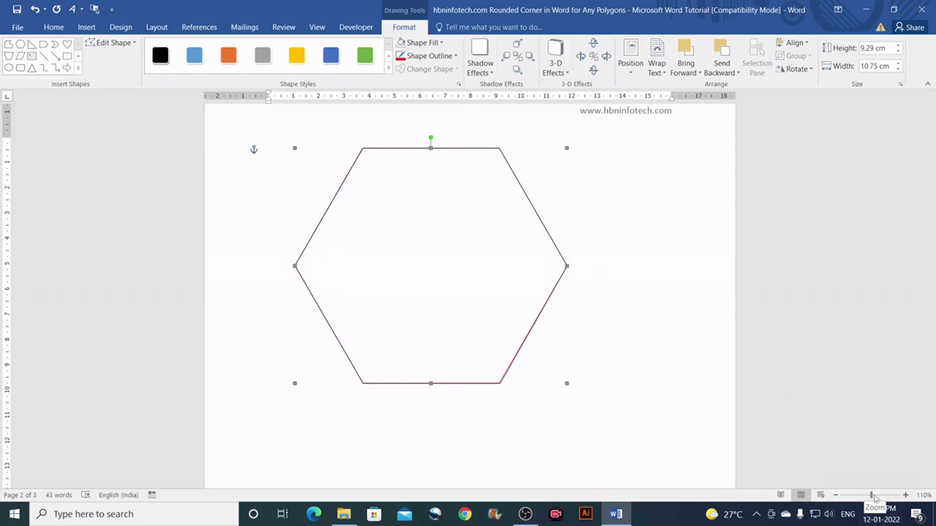
Enable Edit Points on the traced hexagon at 370% zoom and align its upper-left corner point with the red hexagon's corner.
click(906, 495)
click(905, 495)
click(905, 495)
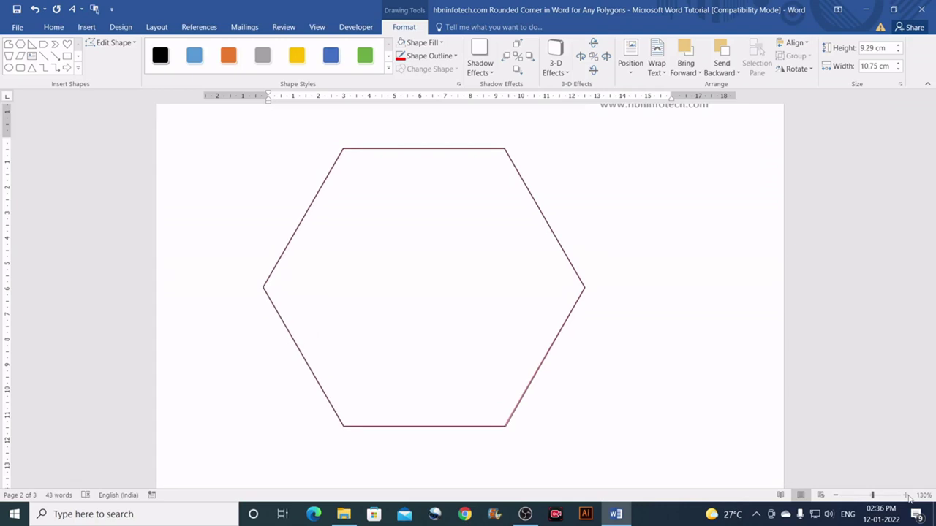
click(906, 496)
click(905, 495)
click(905, 495)
click(905, 495)
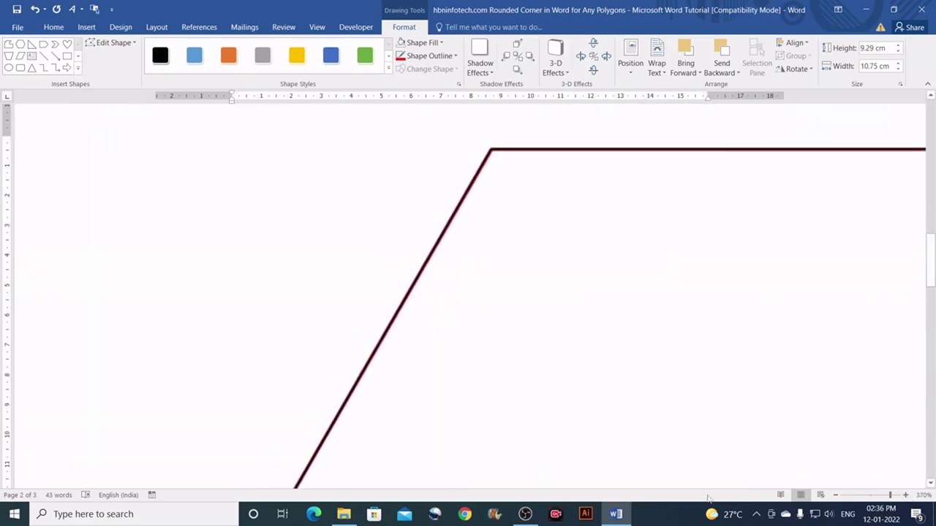
drag(292, 485, 428, 504)
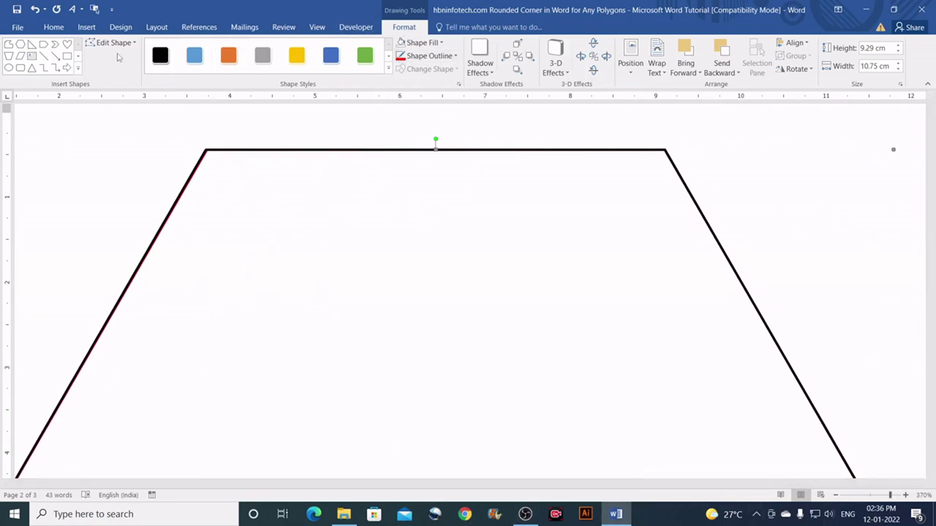
click(124, 44)
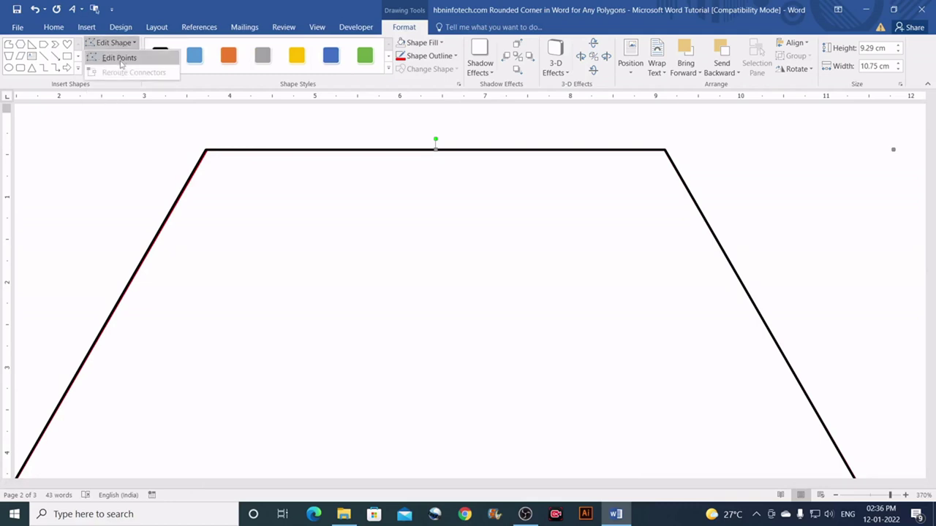
click(118, 58)
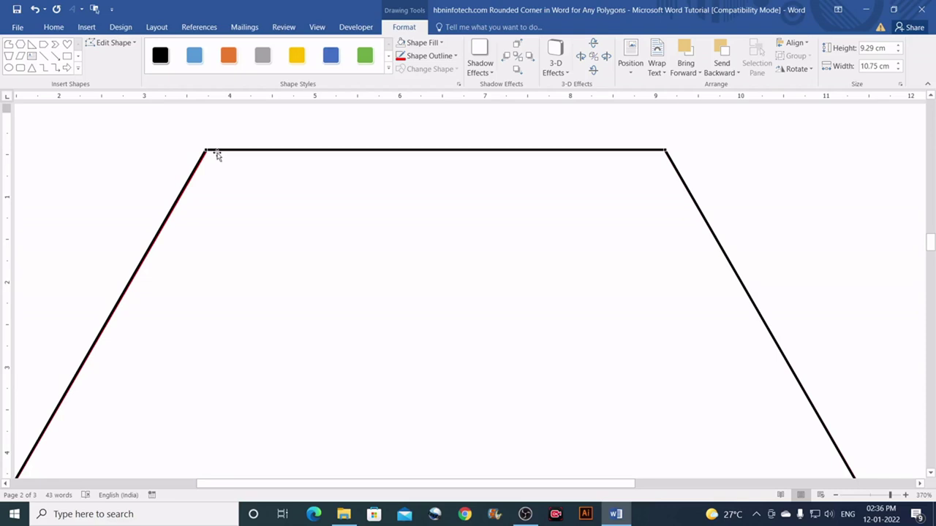
mouse_move(207, 151)
mouse_down()
mouse_move(222, 172)
mouse_move(206, 151)
mouse_up()
Move the traced hexagon's lower-right corner point onto the matching corner of the red hexagon.
scroll(673, 153, down, 10)
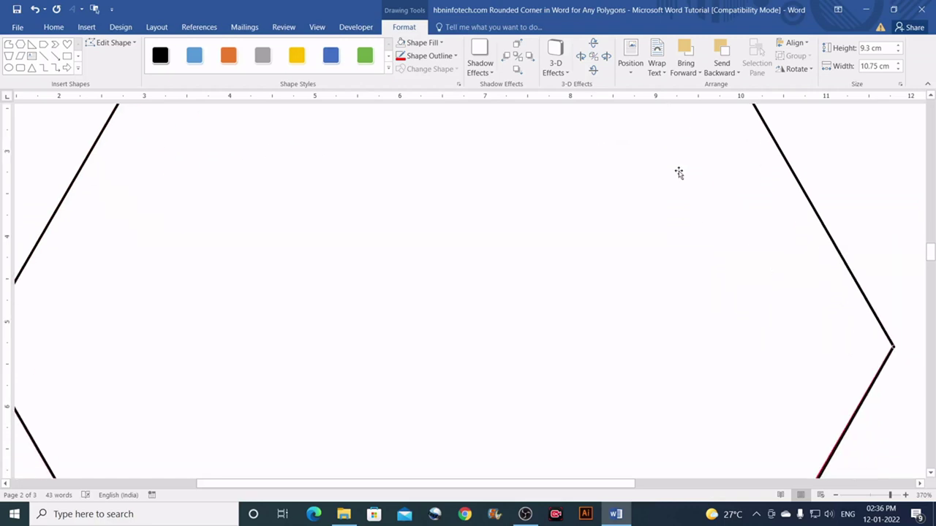
scroll(753, 276, down, 2)
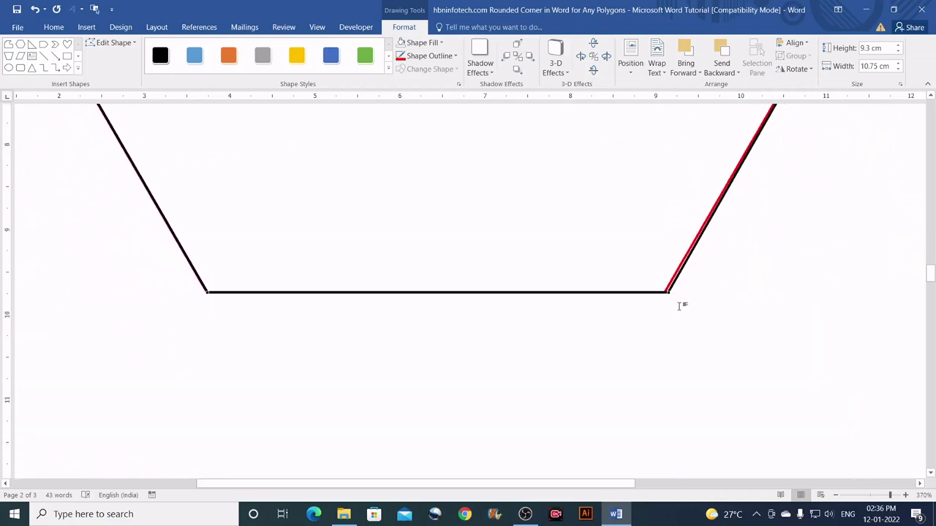
drag(665, 293, 664, 293)
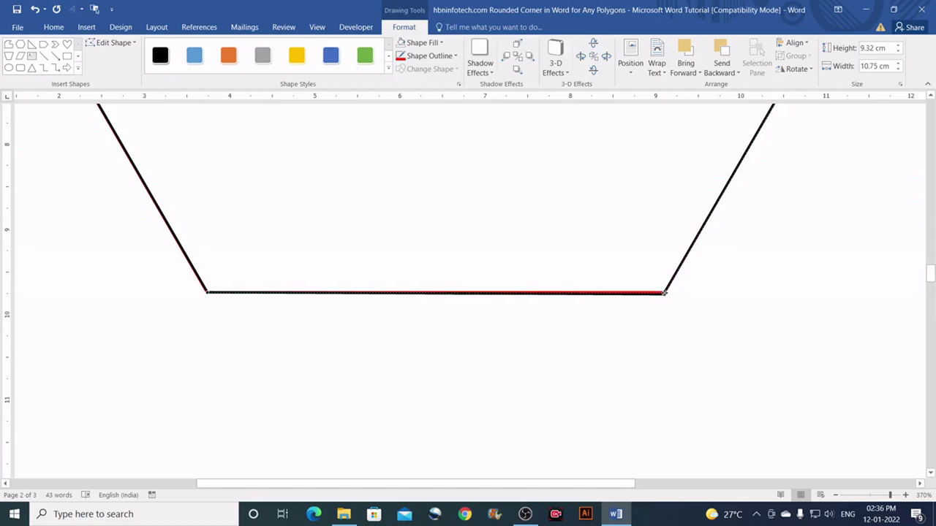
scroll(157, 297, up, 10)
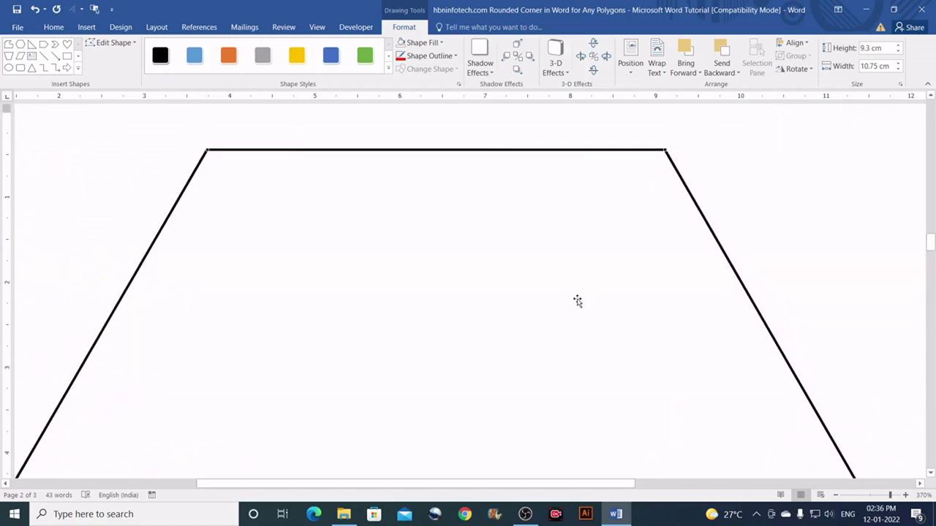
scroll(655, 327, up, 3)
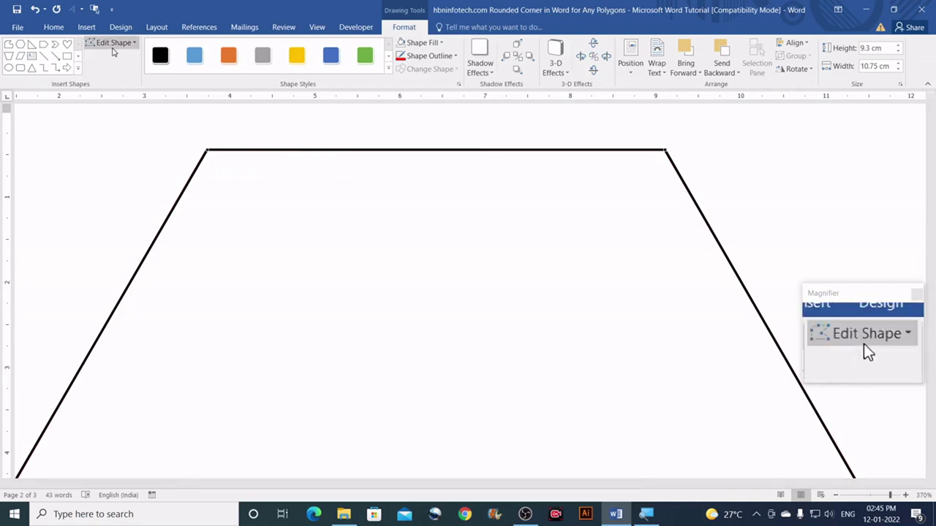
Reopen the traced hexagon for point editing and add a point on each side of its upper-left corner, close to the vertex.
click(184, 139)
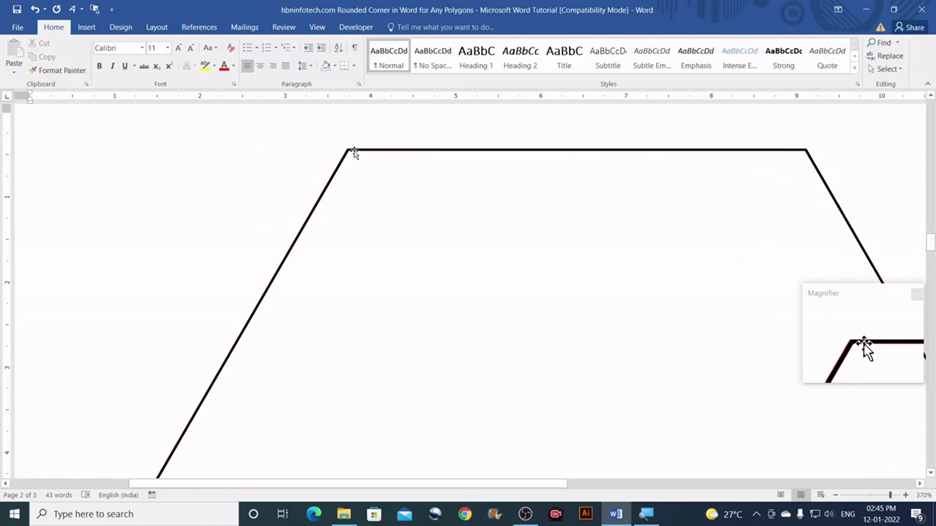
click(356, 153)
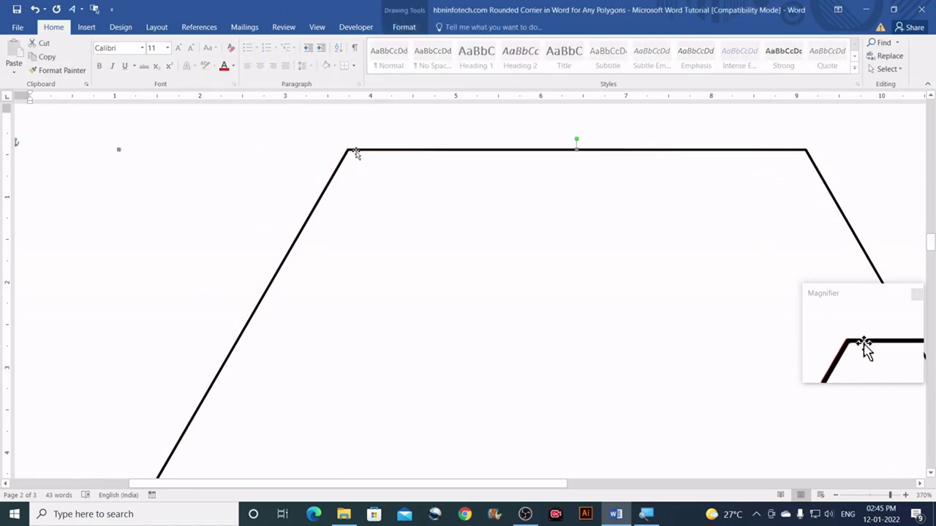
click(408, 27)
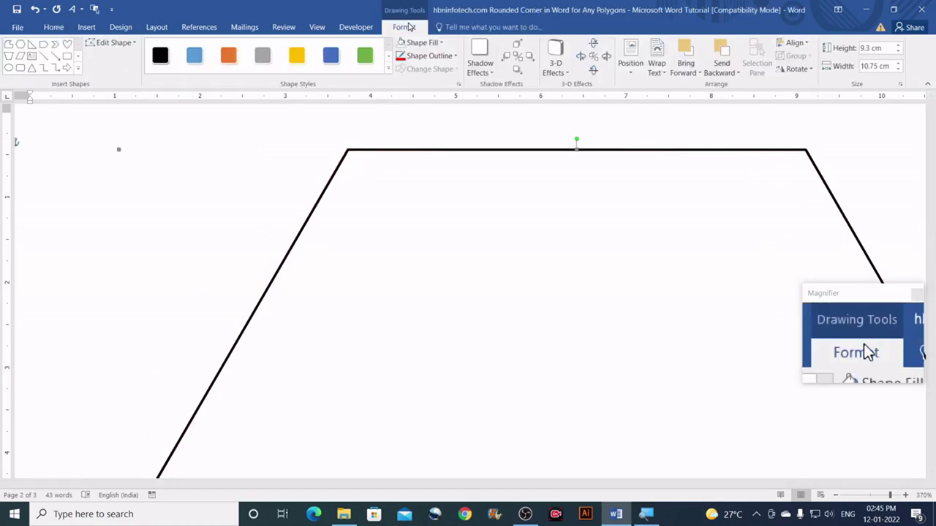
click(120, 44)
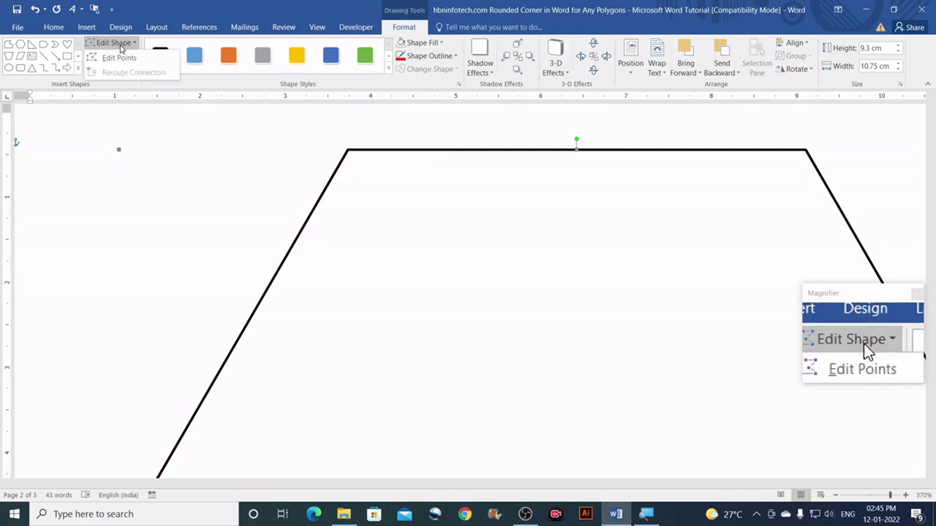
click(119, 58)
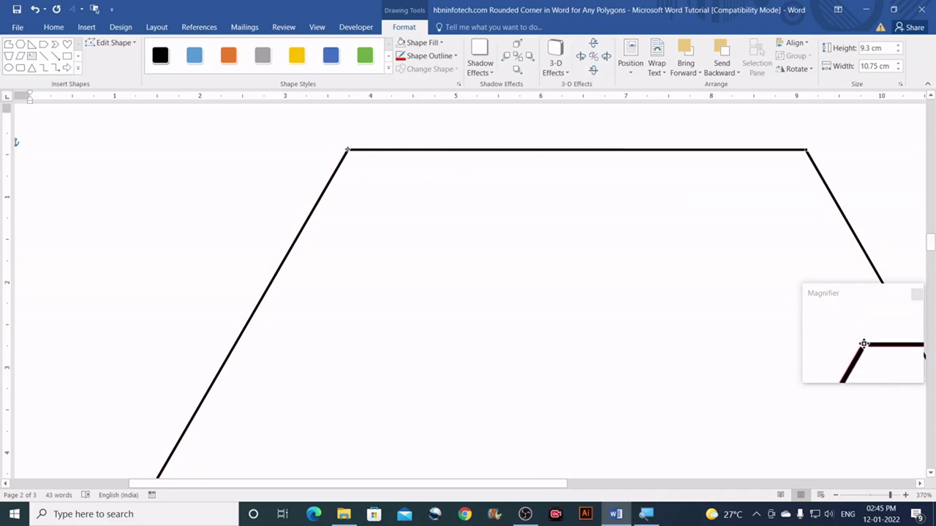
scroll(253, 230, down, 5)
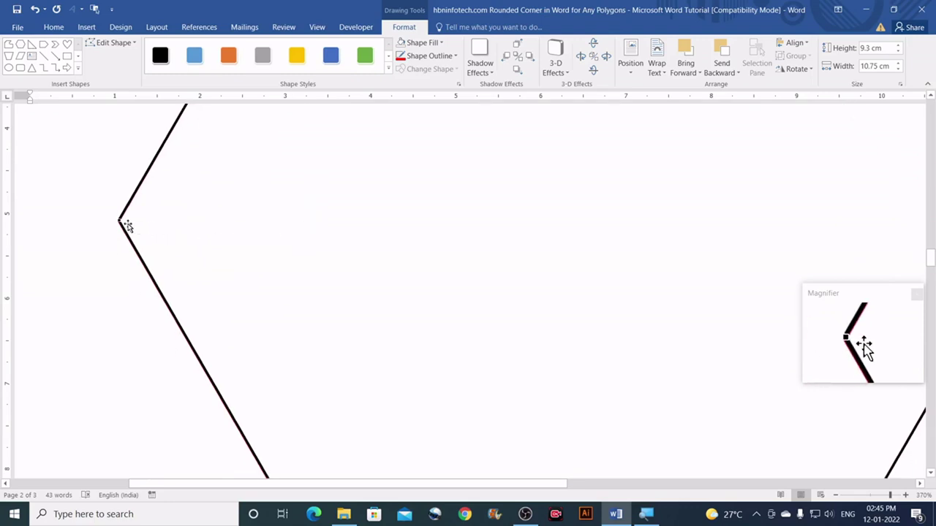
scroll(263, 293, up, 7)
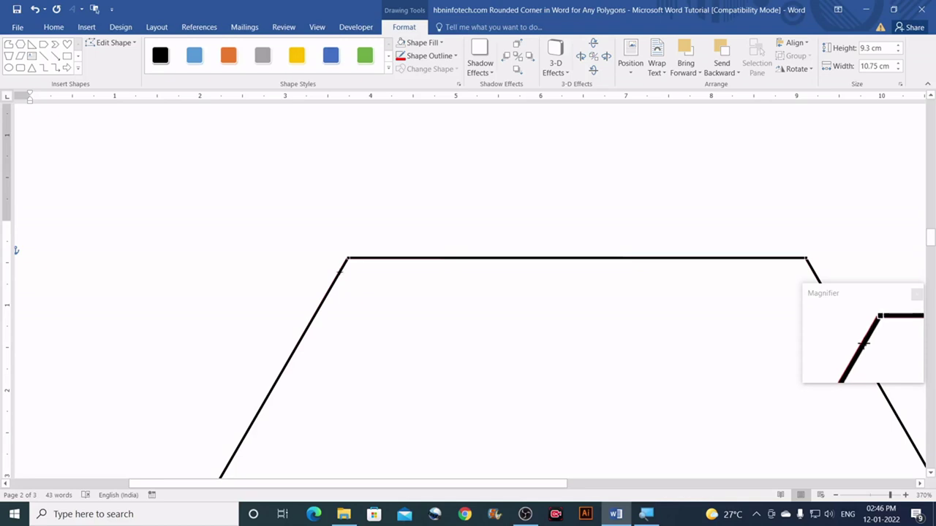
right_click(339, 272)
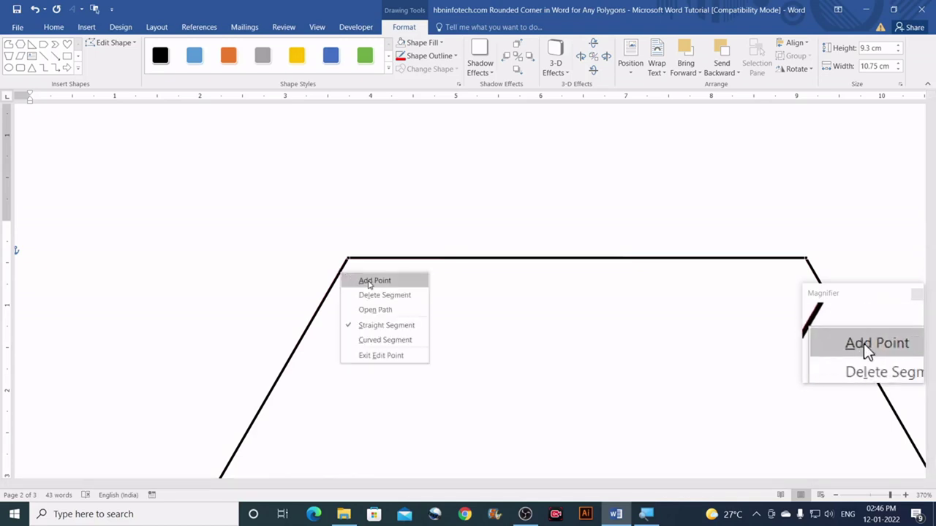
click(372, 284)
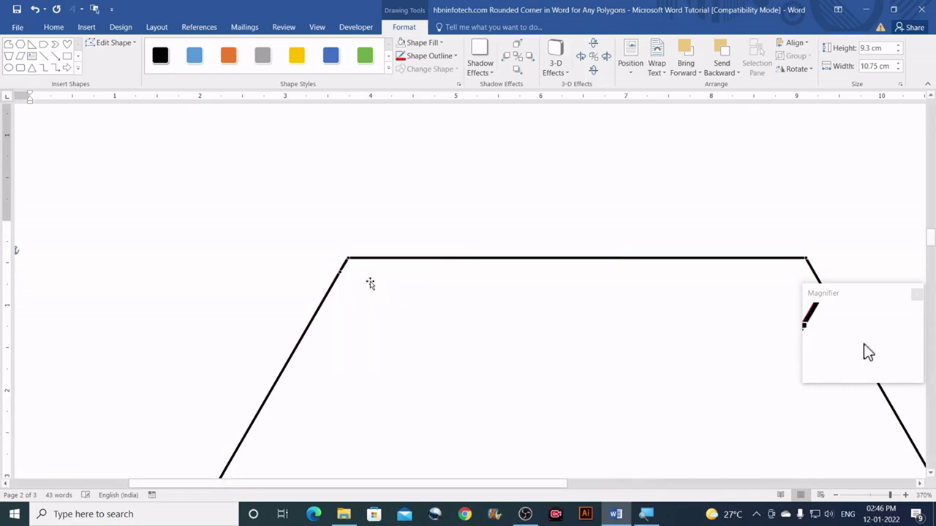
right_click(362, 258)
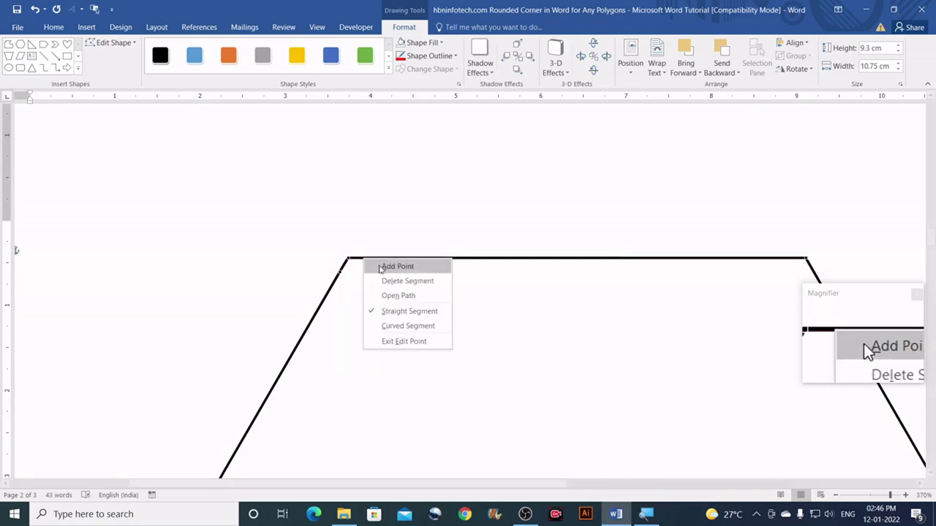
click(393, 266)
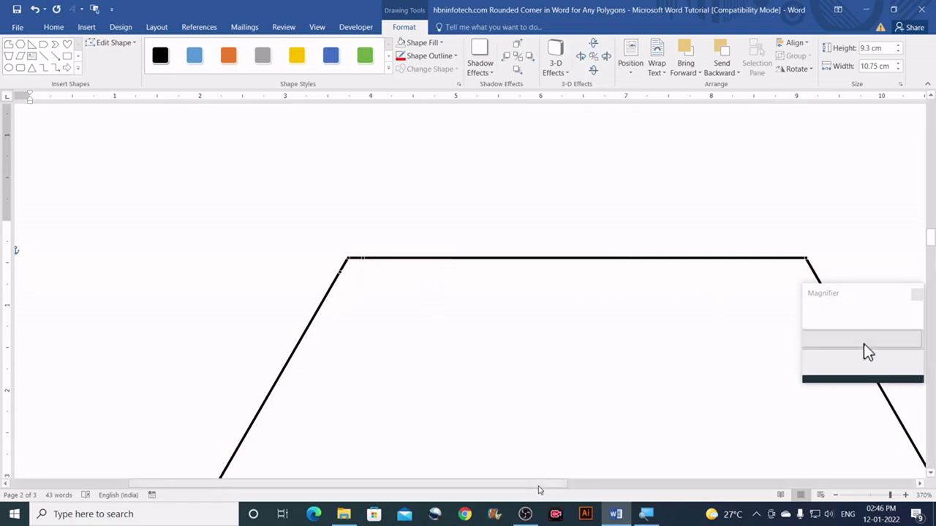
Add a point on each side of the traced hexagon's upper-right corner, close to the vertex.
drag(546, 487, 657, 486)
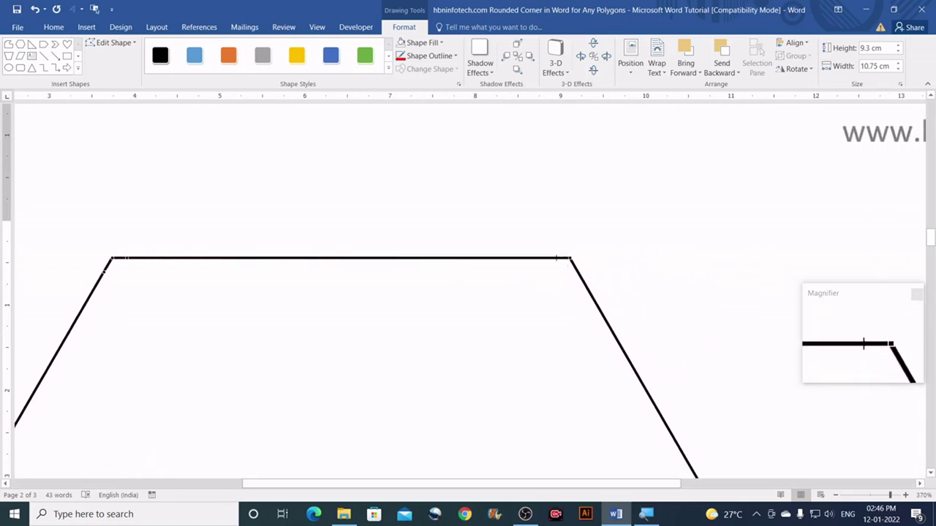
right_click(557, 258)
click(577, 266)
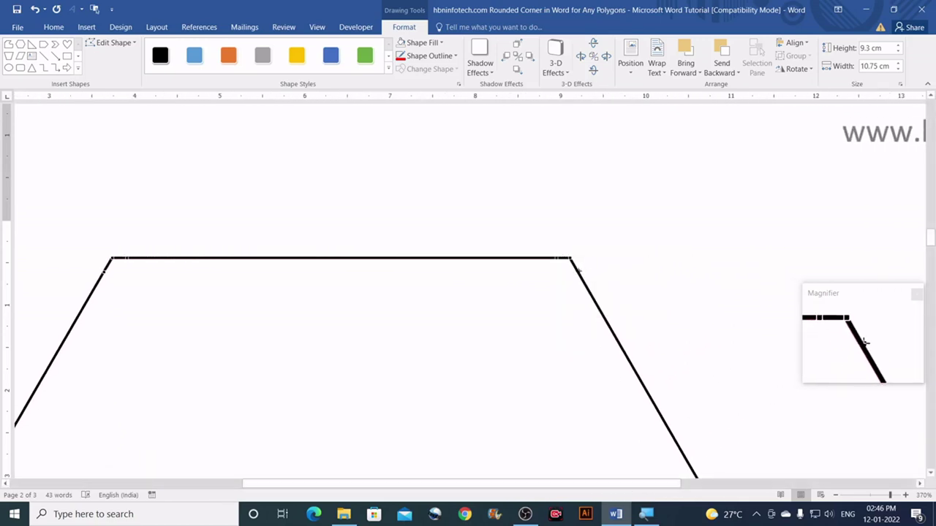
right_click(577, 270)
click(607, 279)
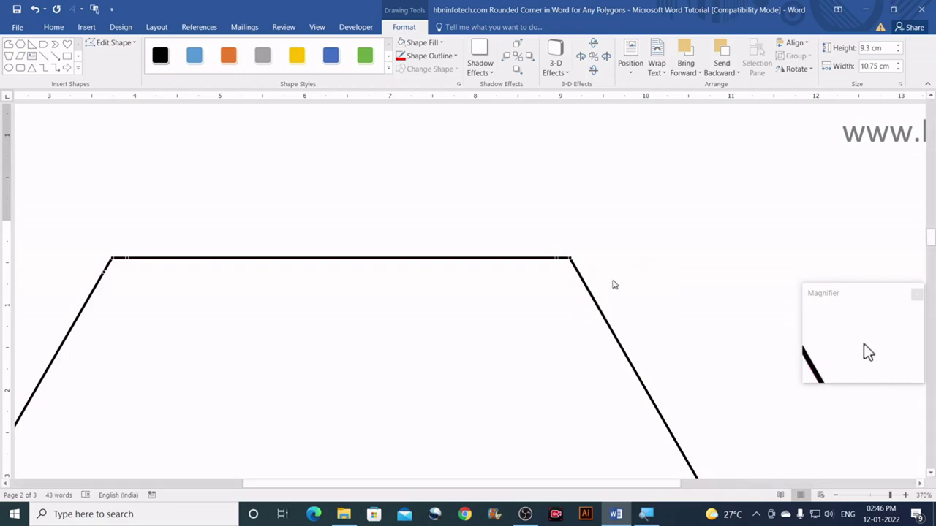
Add a point on each side of the traced hexagon's rightmost corner, close to the vertex.
scroll(606, 283, down, 1)
scroll(606, 284, down, 6)
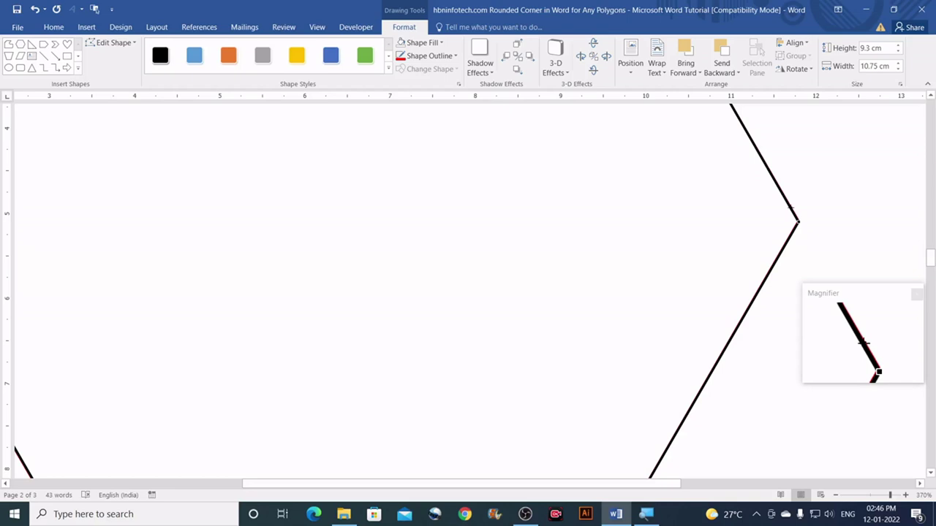
right_click(793, 210)
click(808, 216)
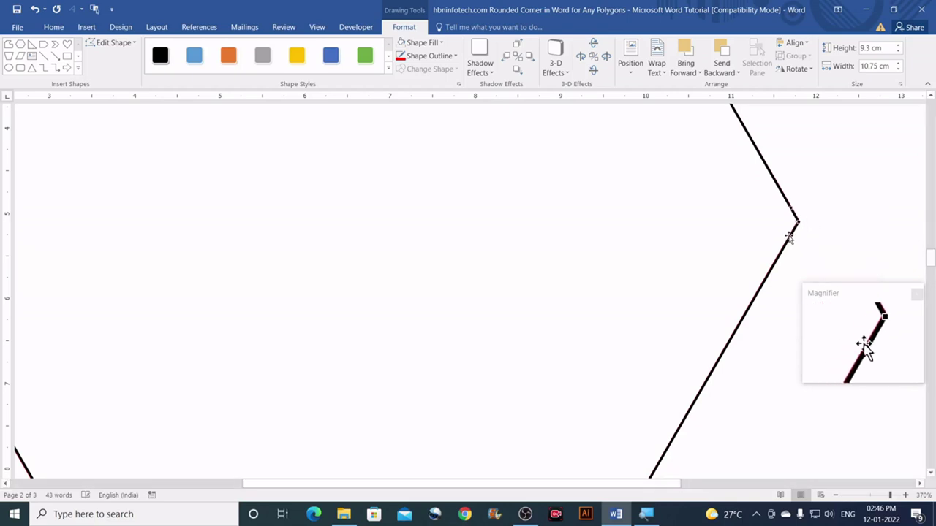
right_click(794, 232)
click(813, 242)
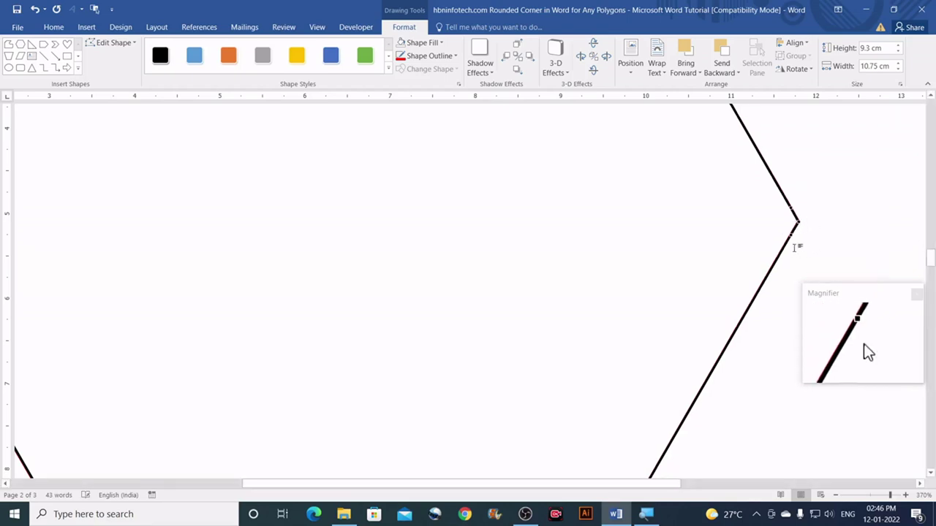
drag(794, 223, 792, 215)
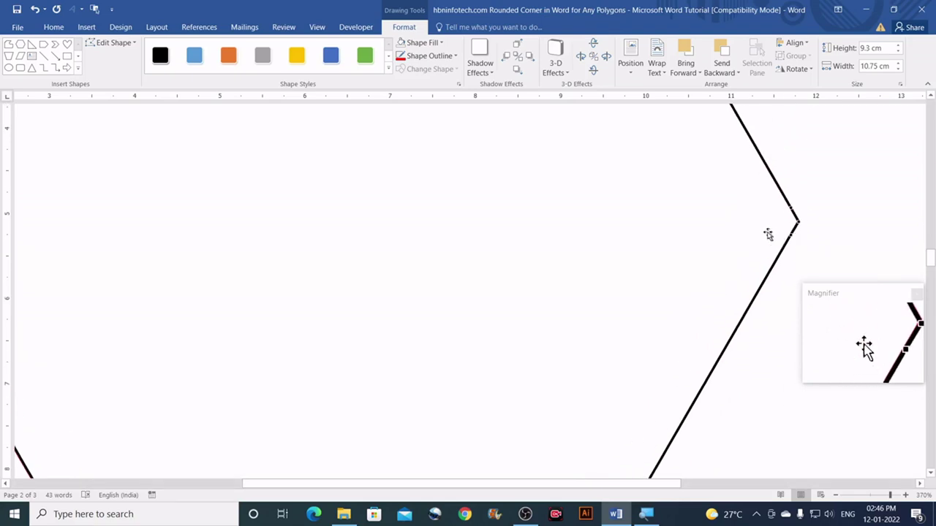
Add a point on each side of the traced hexagon's lower-right corner, close to the vertex.
scroll(731, 248, down, 5)
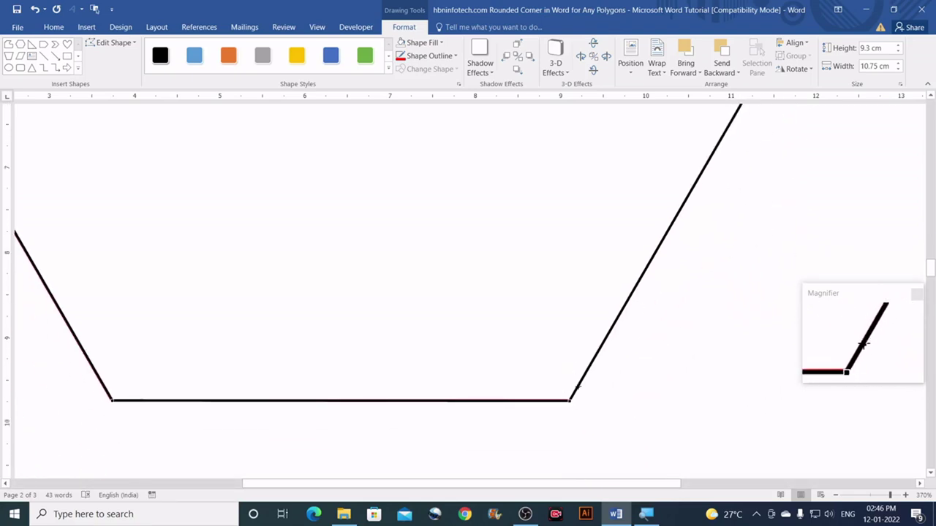
right_click(578, 387)
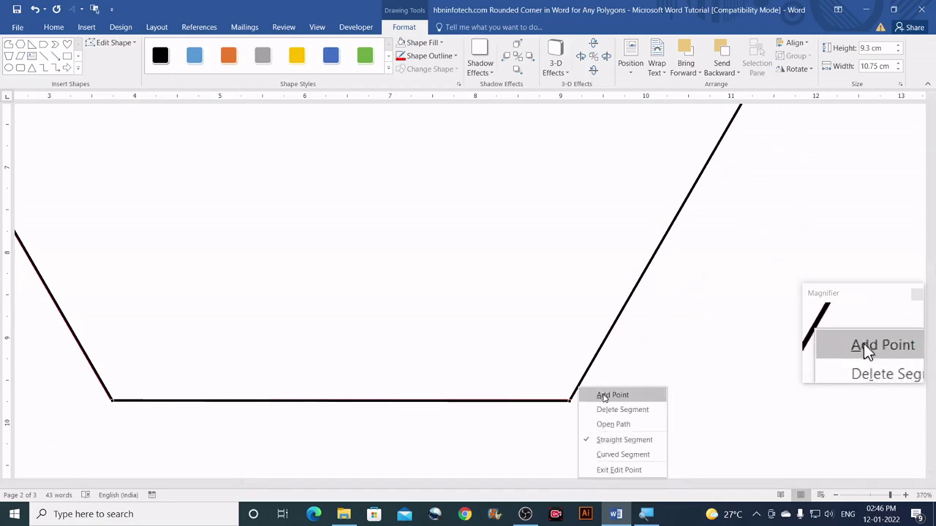
click(601, 393)
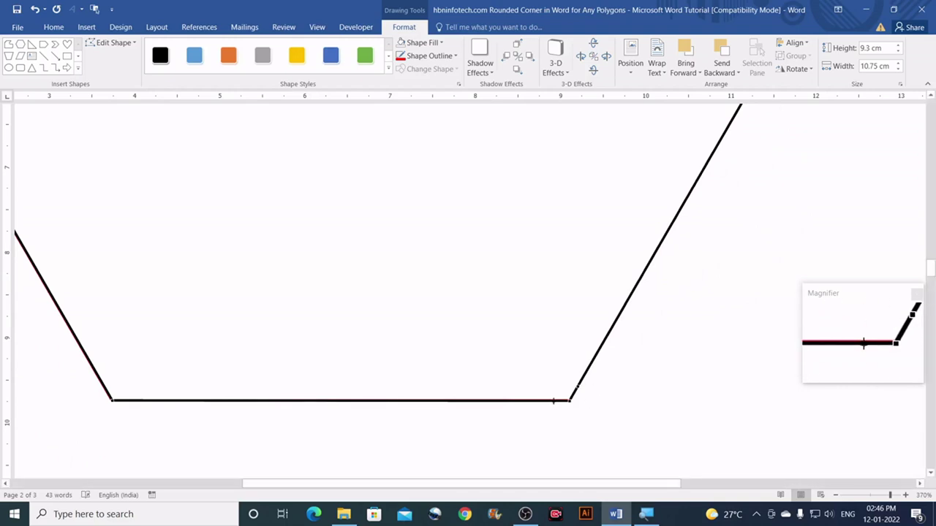
right_click(553, 401)
click(586, 411)
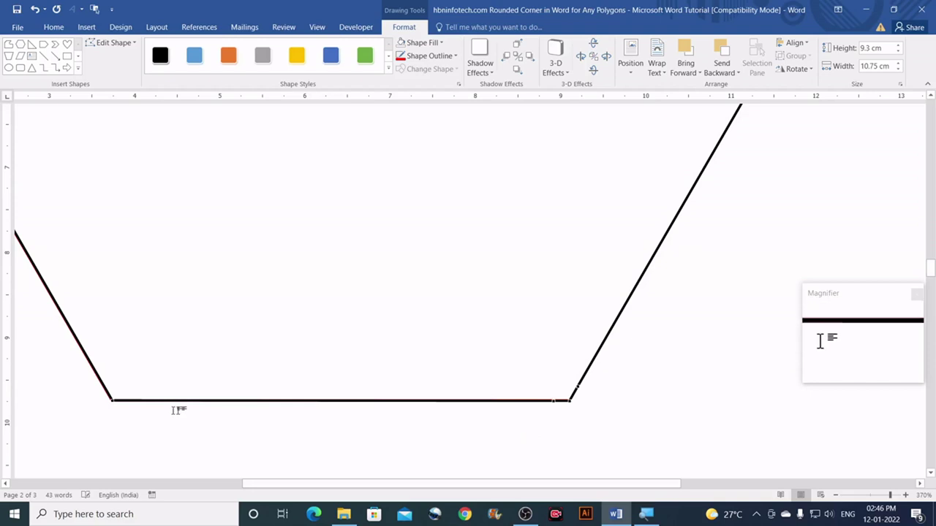
Add a point on each side of the traced hexagon's lower-left corner, close to the vertex.
right_click(126, 400)
click(146, 409)
right_click(108, 393)
click(126, 398)
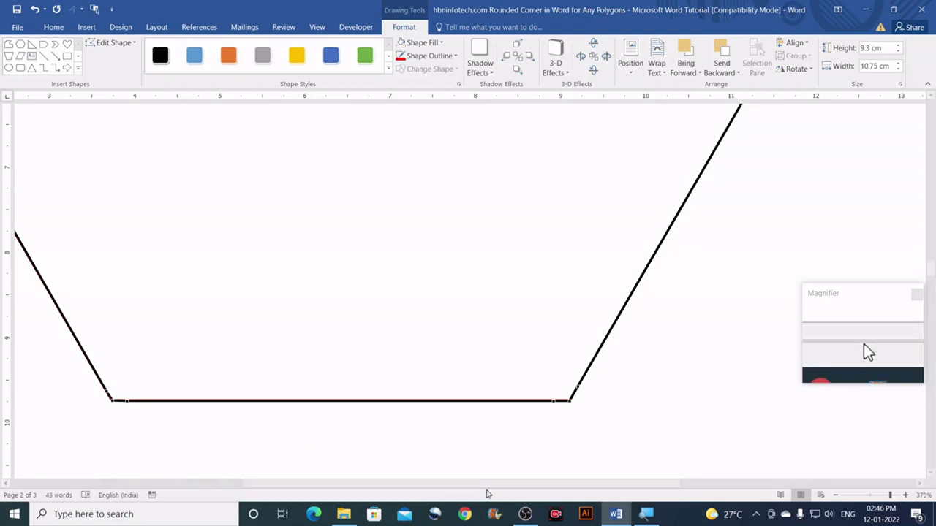
Add a point on each side of the traced hexagon's leftmost corner, close to the vertex.
drag(486, 486, 390, 486)
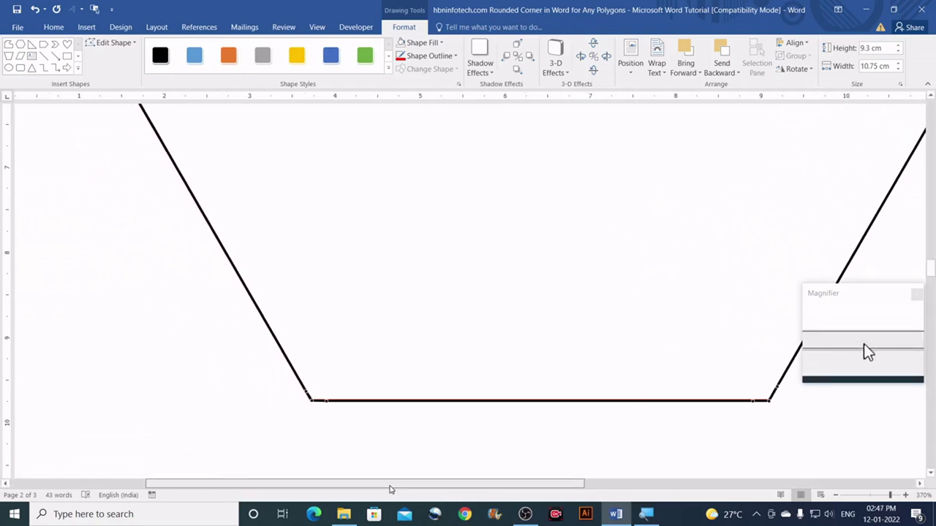
scroll(132, 285, up, 5)
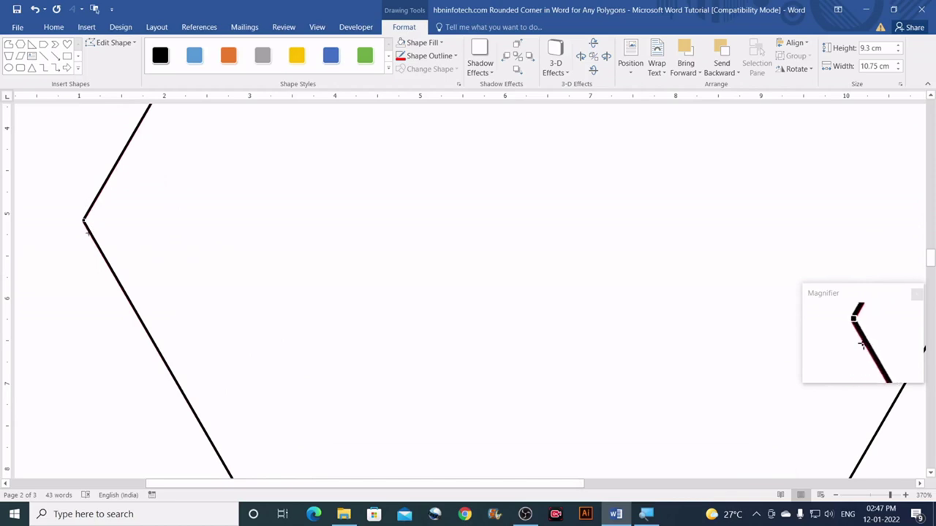
right_click(87, 231)
click(108, 241)
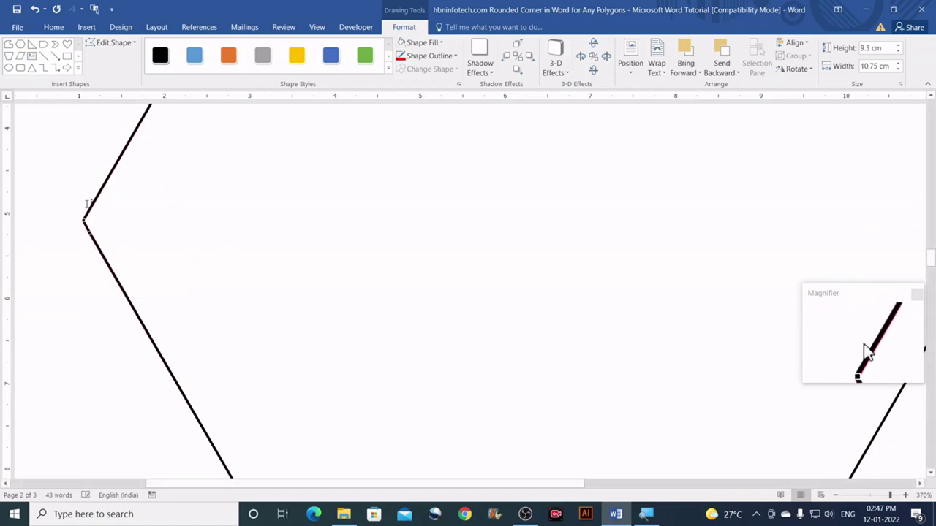
right_click(89, 207)
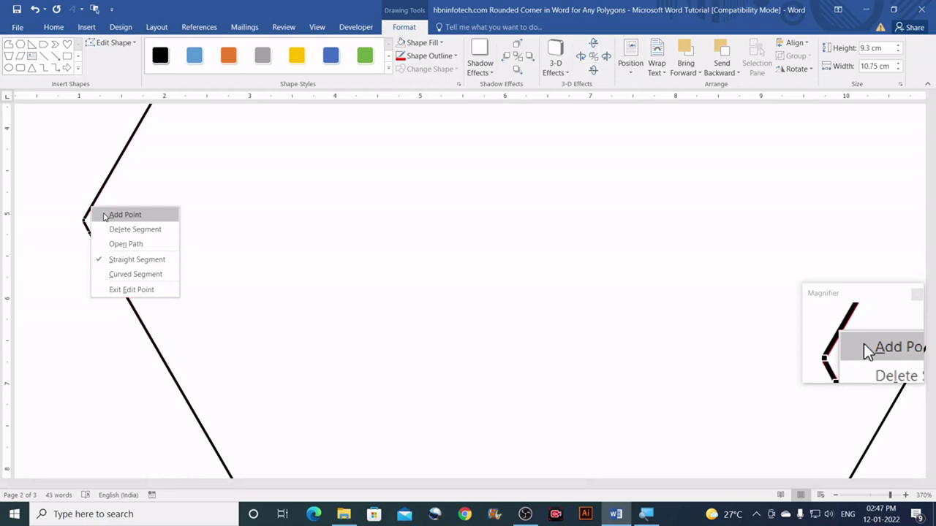
click(117, 213)
Delete the original vertex points at the traced hexagon's upper-left and upper-right corners, keeping the added points beside them.
scroll(99, 255, up, 3)
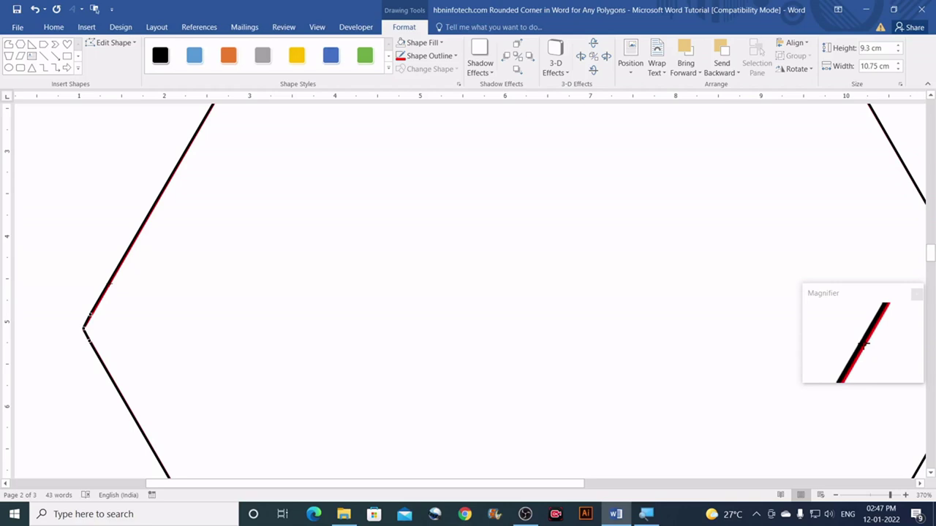
scroll(175, 328, up, 6)
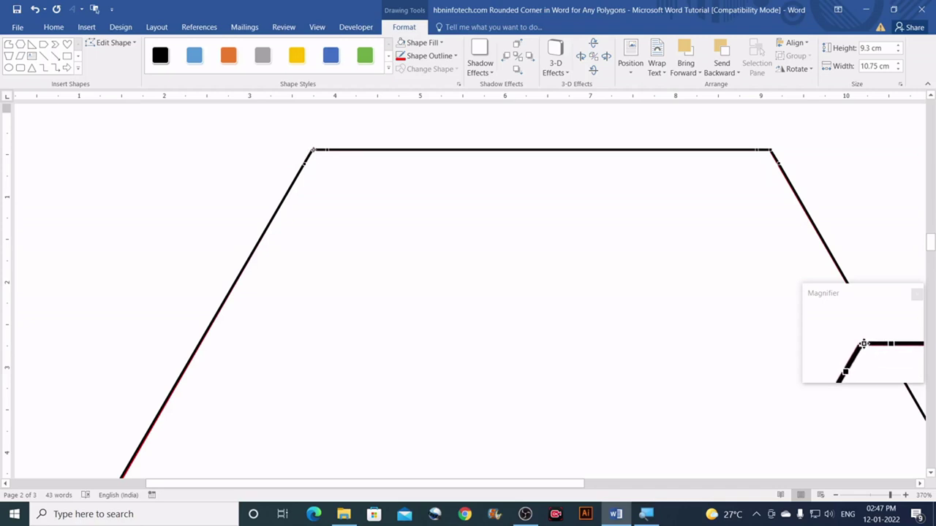
right_click(313, 151)
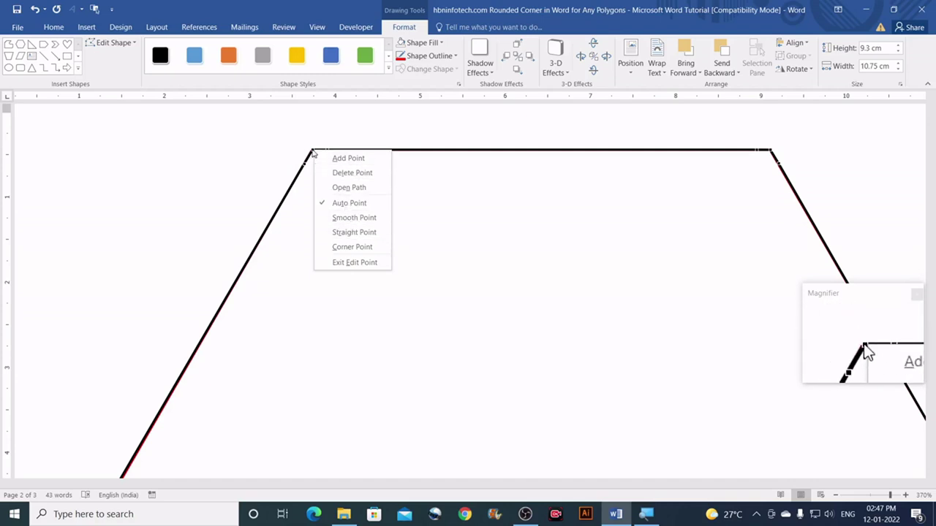
click(349, 172)
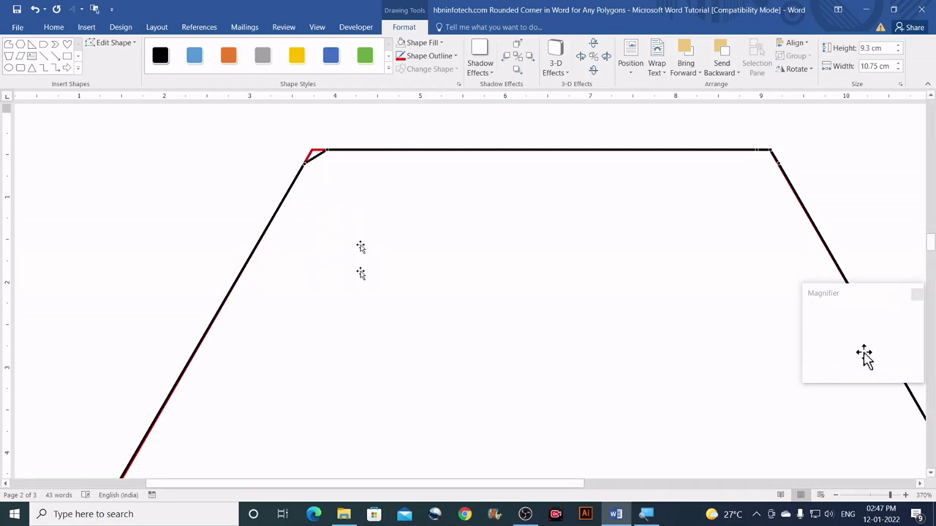
drag(437, 483, 536, 493)
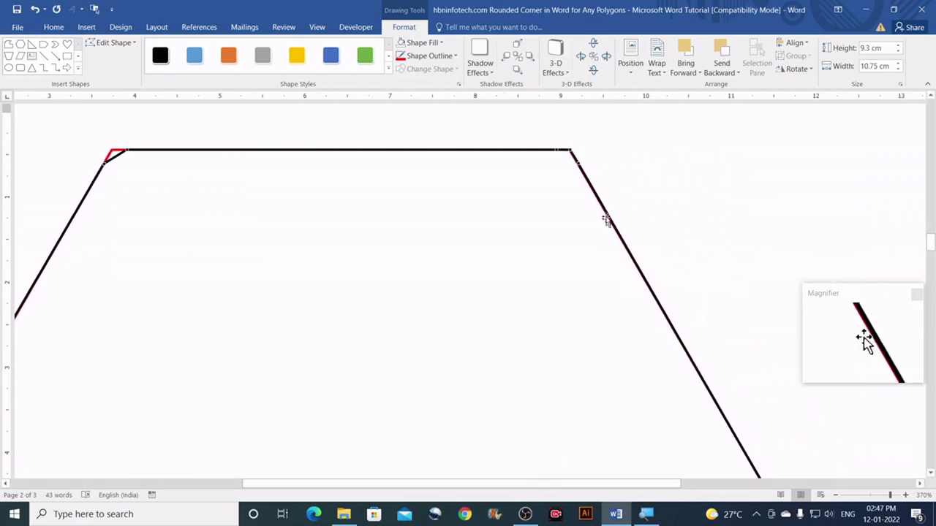
right_click(570, 151)
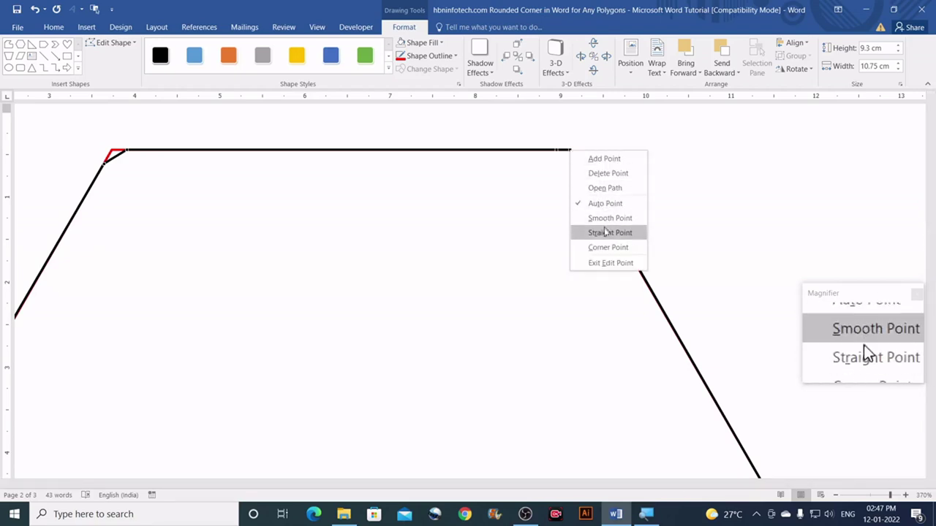
click(614, 174)
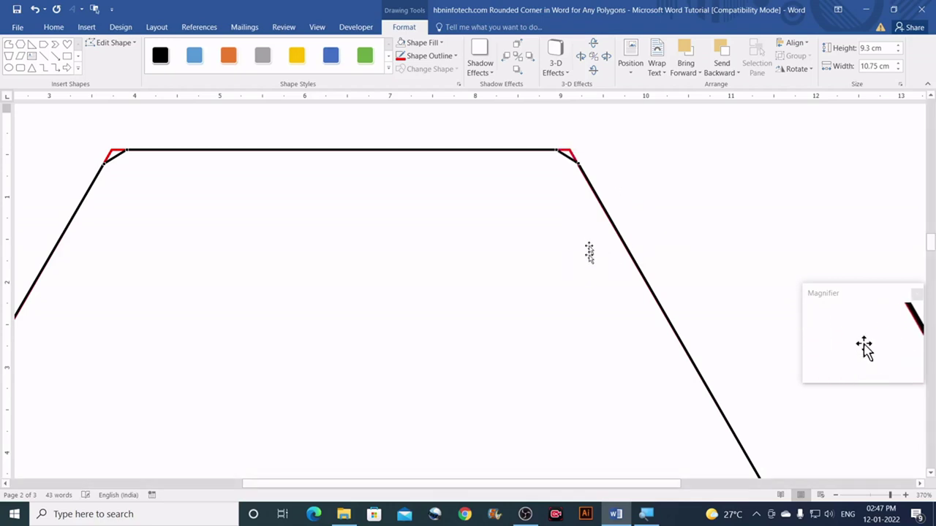
Delete the original vertex points at the traced hexagon's rightmost and lower-right corners.
drag(631, 488, 716, 488)
scroll(546, 190, down, 5)
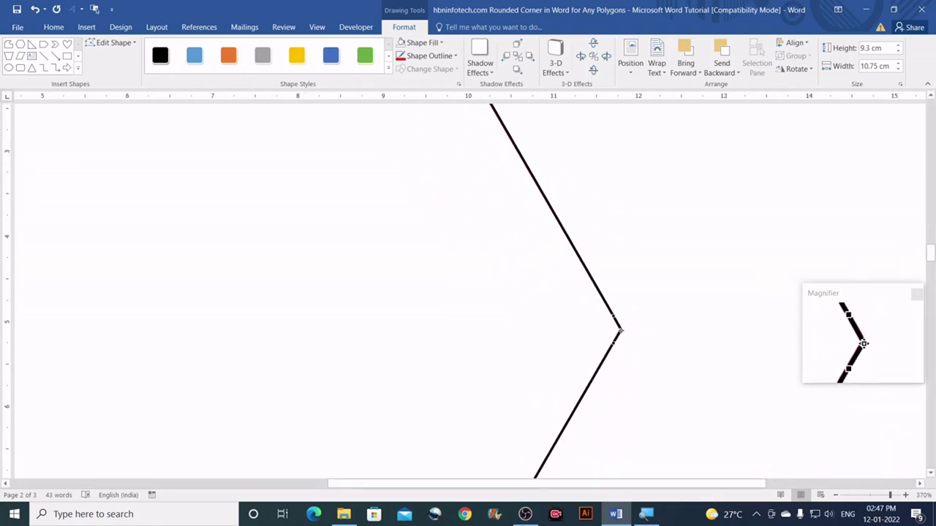
right_click(619, 331)
click(647, 354)
scroll(647, 354, down, 5)
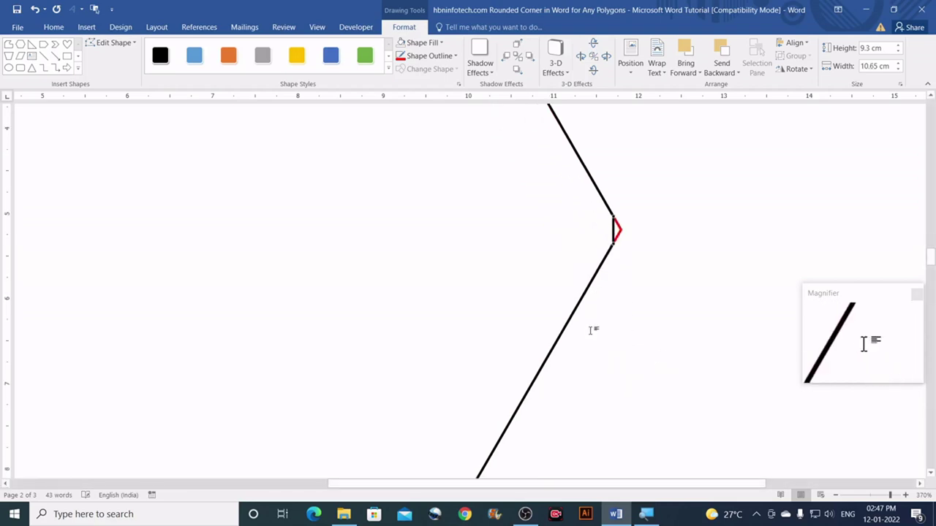
right_click(392, 402)
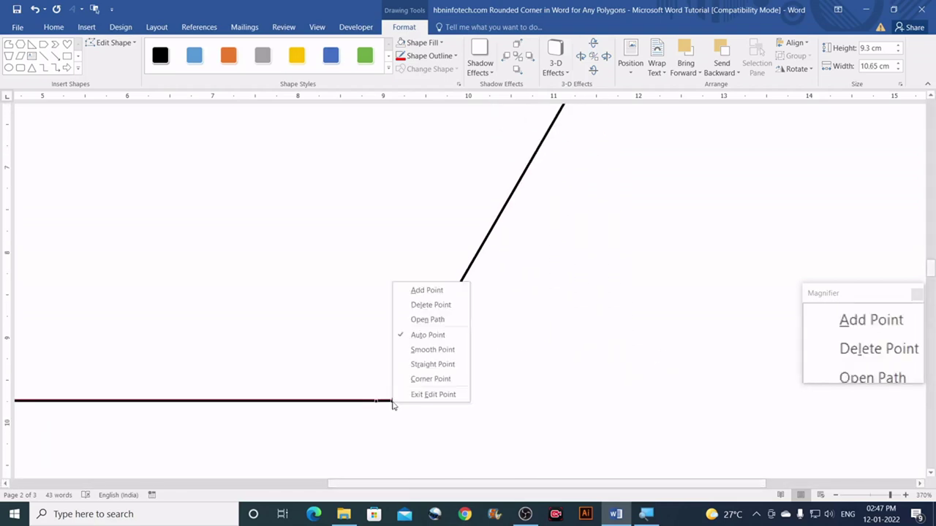
click(437, 306)
Delete the original vertex points at the traced hexagon's lower-left and leftmost corners.
drag(558, 489, 415, 486)
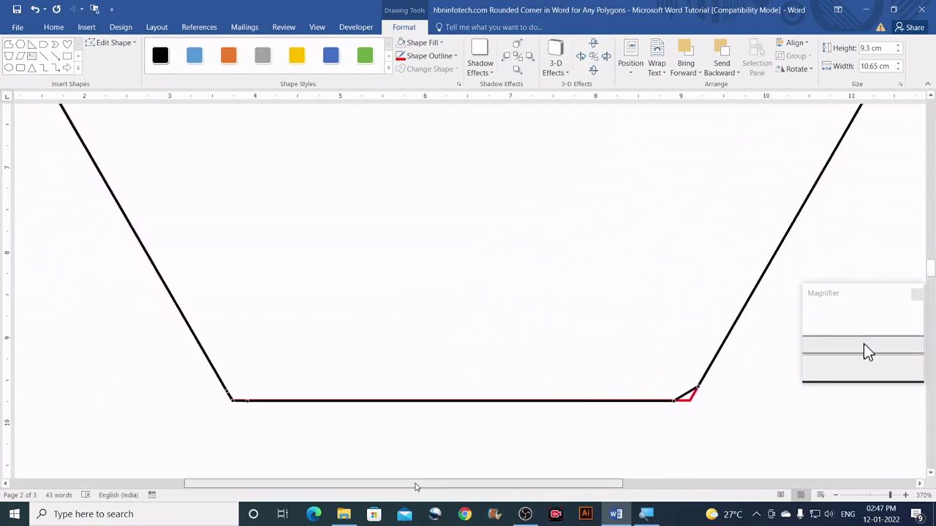
right_click(230, 399)
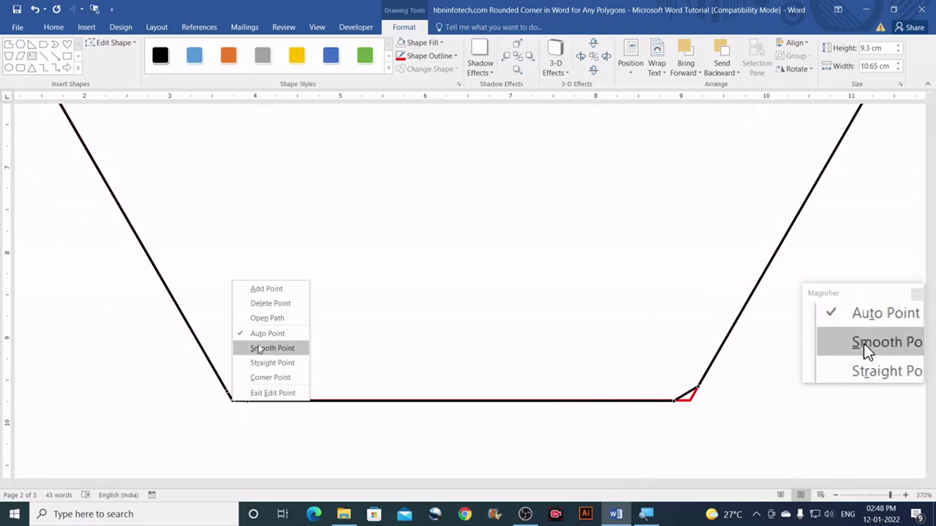
click(274, 304)
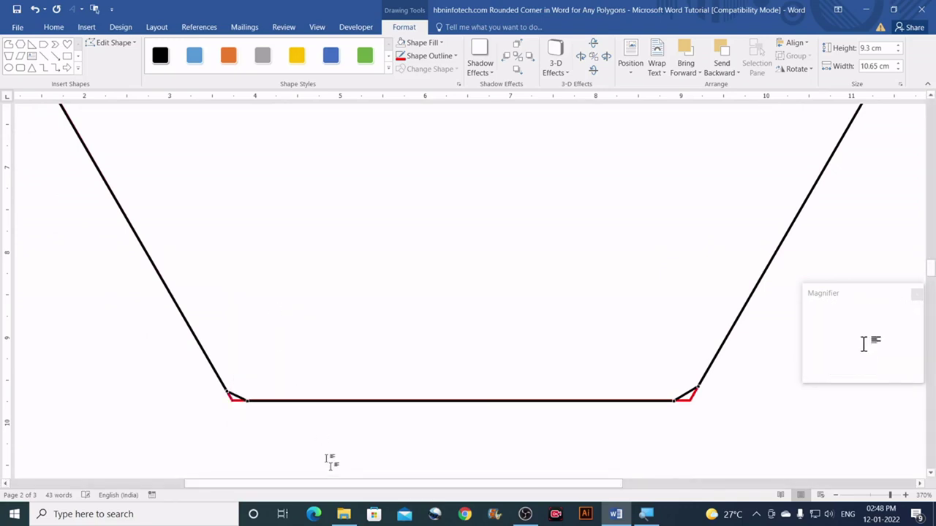
drag(340, 486, 289, 483)
scroll(240, 319, up, 4)
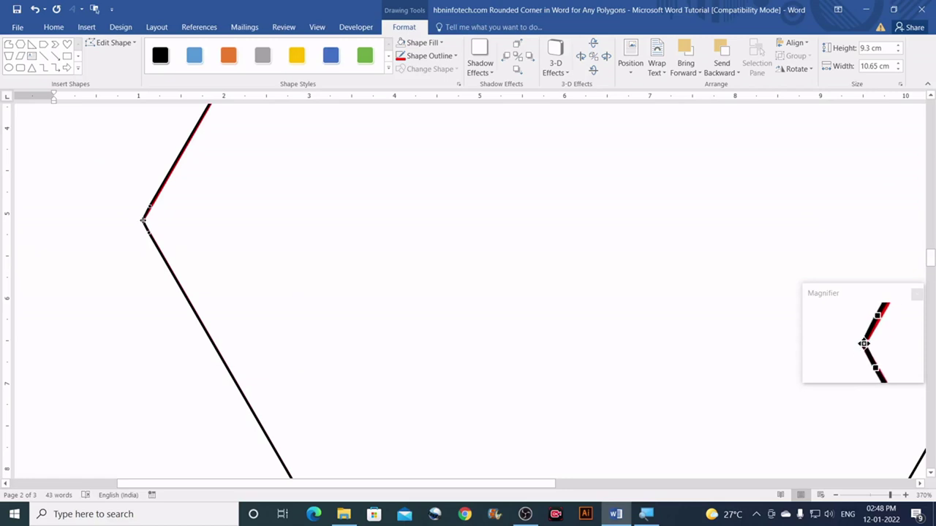
right_click(144, 219)
click(168, 246)
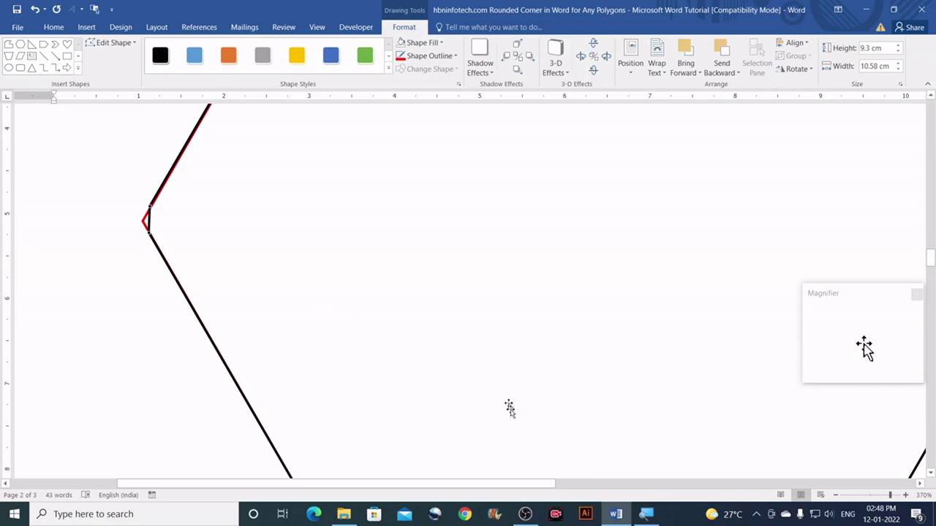
Convert the short straight segment across the hexagon's leftmost corner to a curved segment.
scroll(175, 319, up, 3)
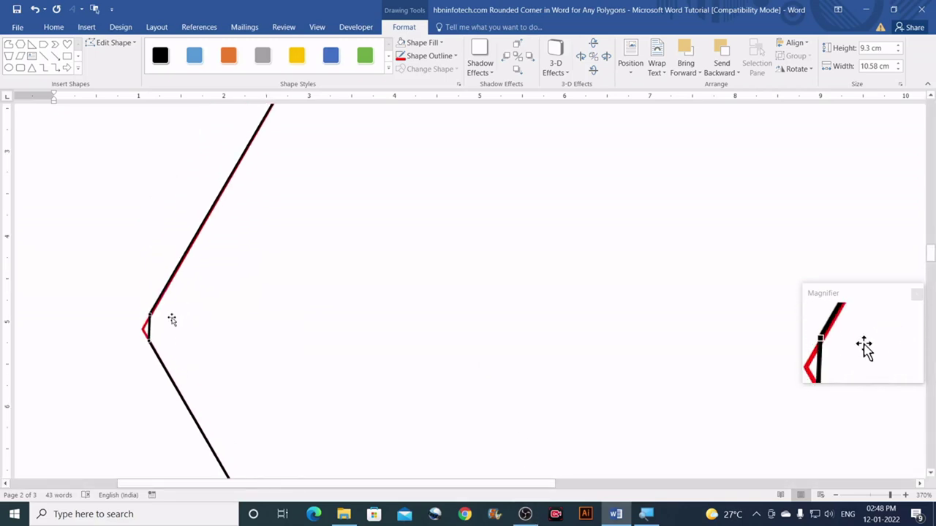
scroll(135, 339, down, 3)
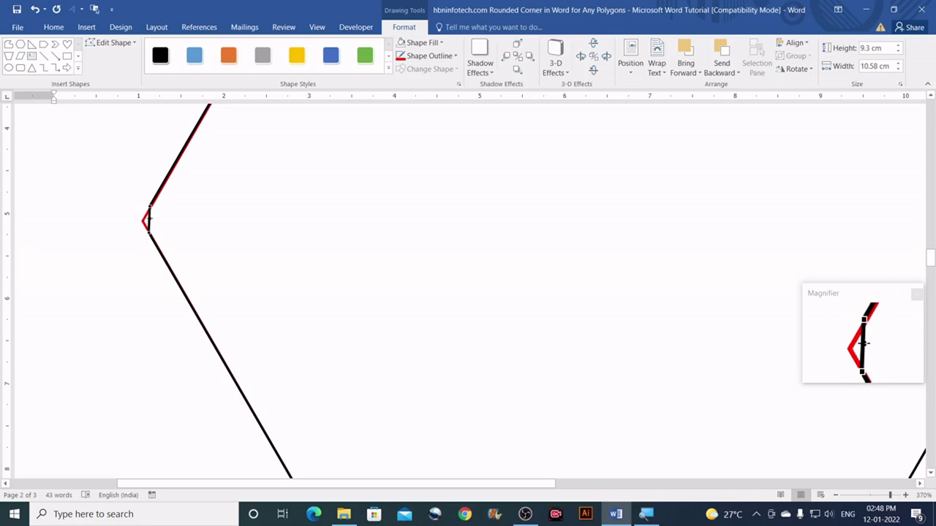
right_click(149, 219)
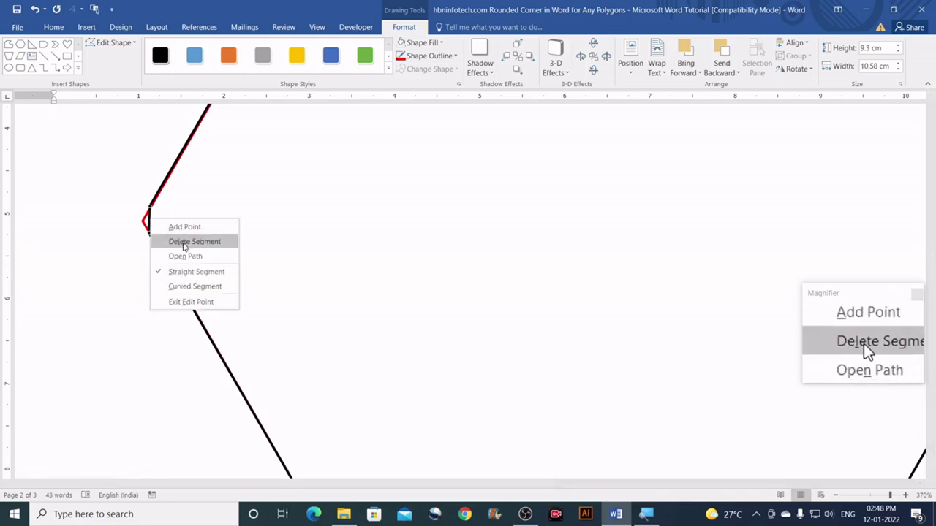
click(195, 287)
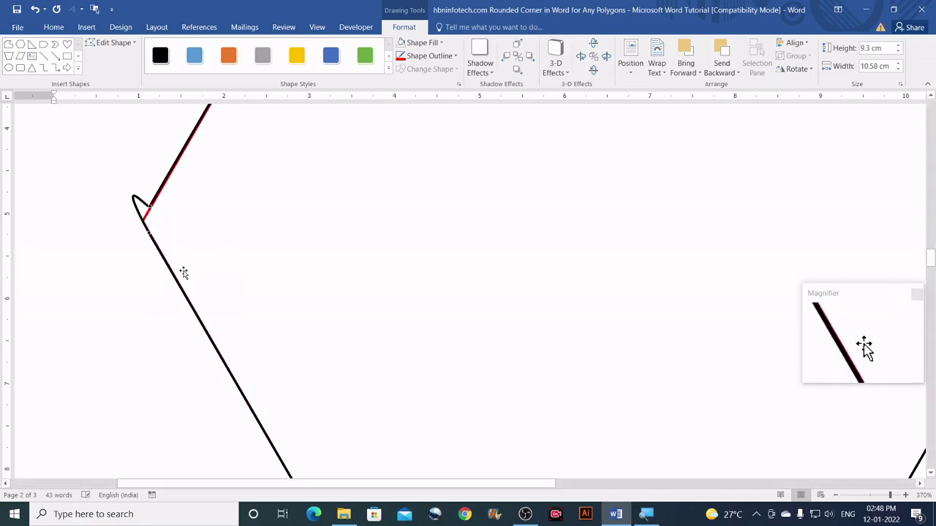
Convert the short segments across the hexagon's upper-left and upper-right corners to curved segments.
scroll(215, 287, up, 5)
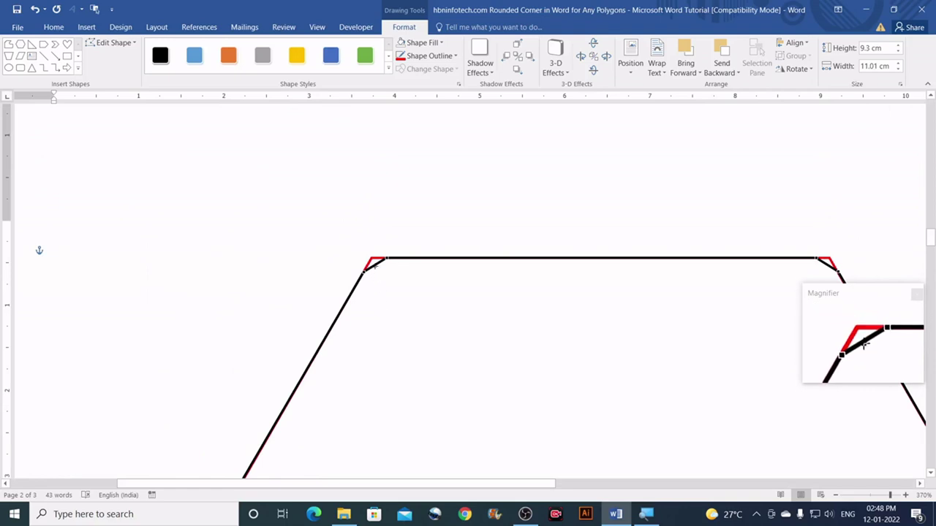
right_click(374, 266)
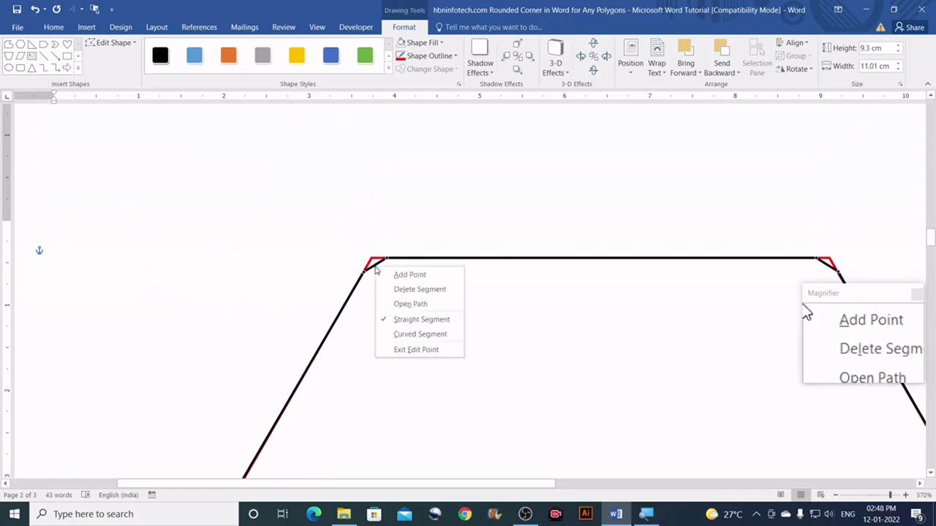
click(414, 335)
drag(462, 491, 669, 495)
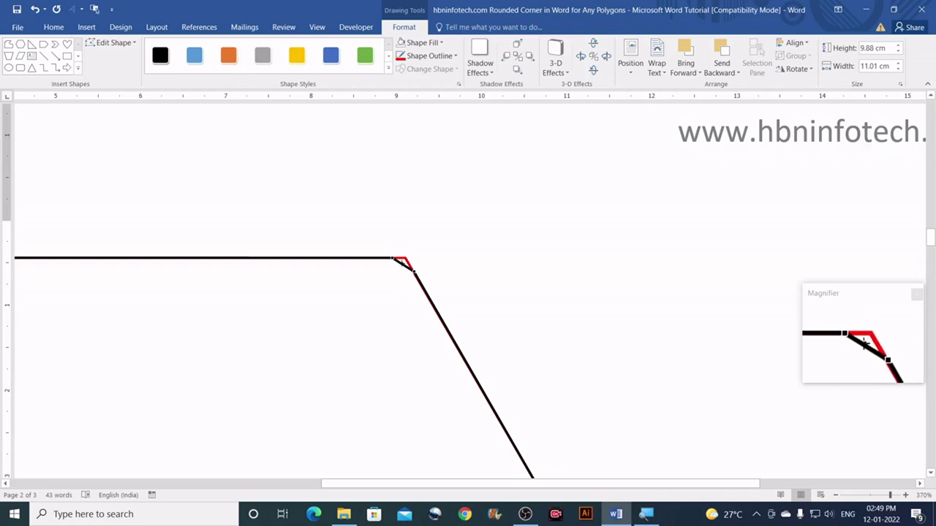
right_click(401, 262)
click(451, 333)
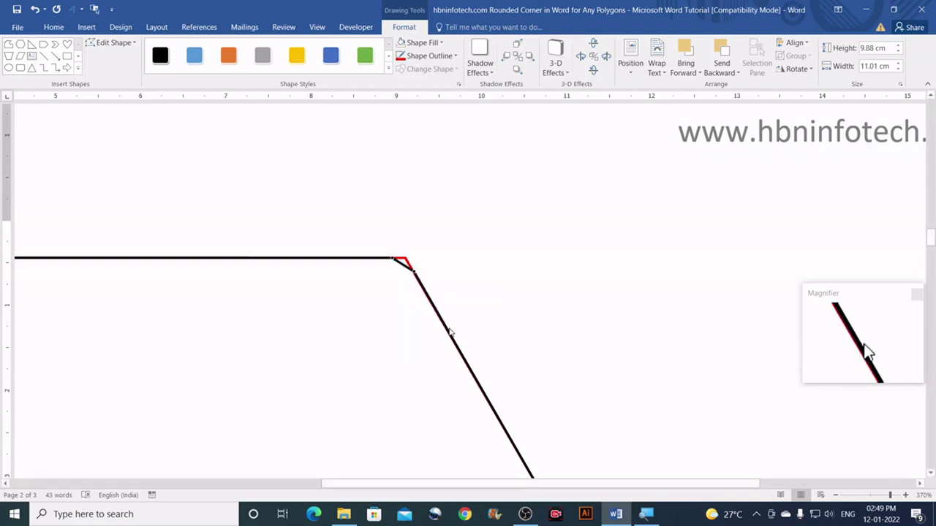
Convert the short segments across the hexagon's rightmost and lower-right corners to curved segments.
scroll(496, 276, down, 5)
scroll(636, 286, down, 2)
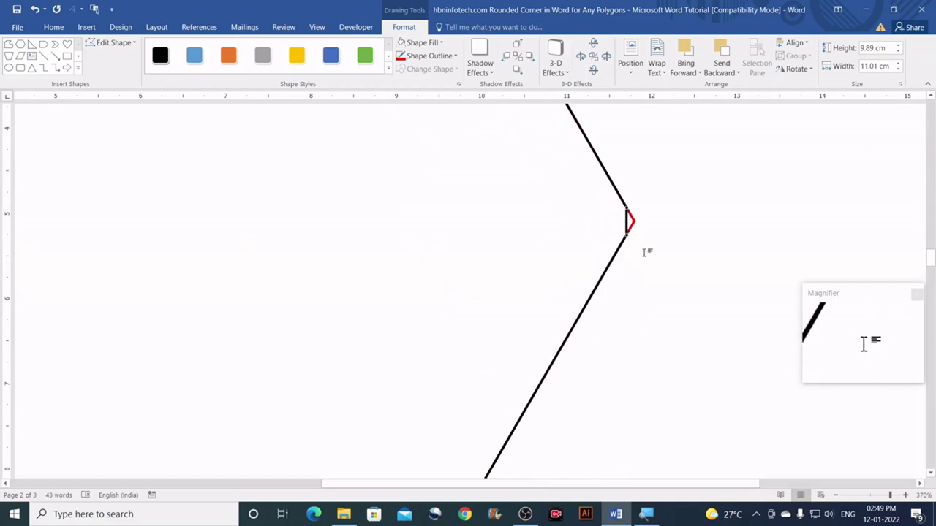
right_click(628, 221)
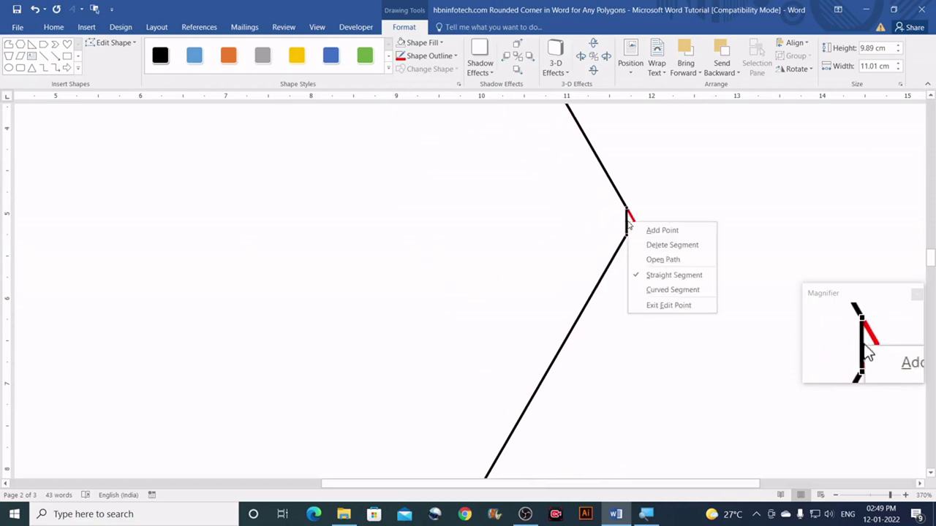
click(662, 289)
scroll(629, 278, down, 5)
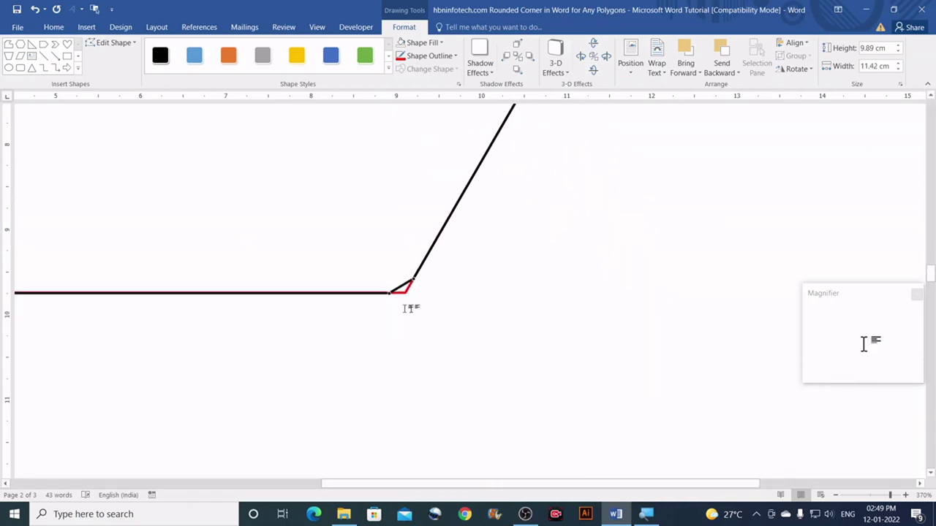
right_click(399, 287)
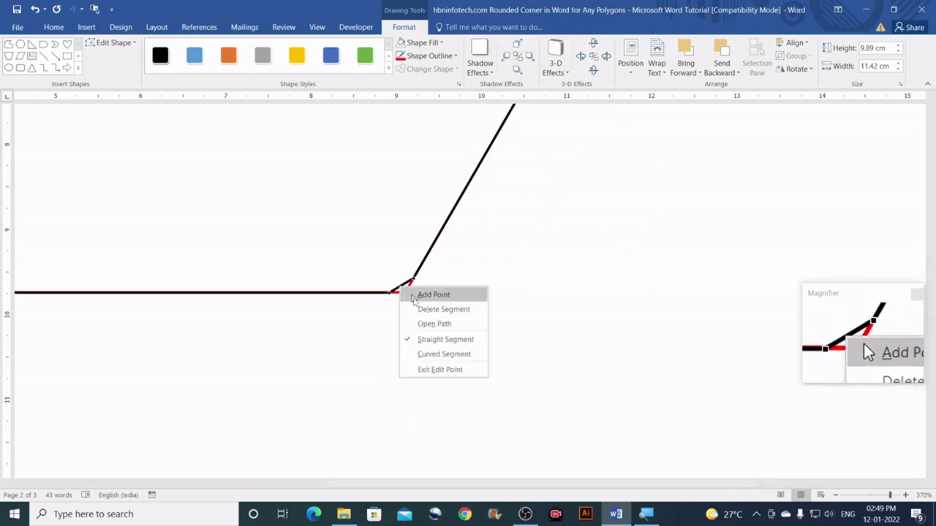
click(432, 354)
Convert the short segment across the hexagon's lower-left corner to a curved segment.
drag(538, 484, 313, 483)
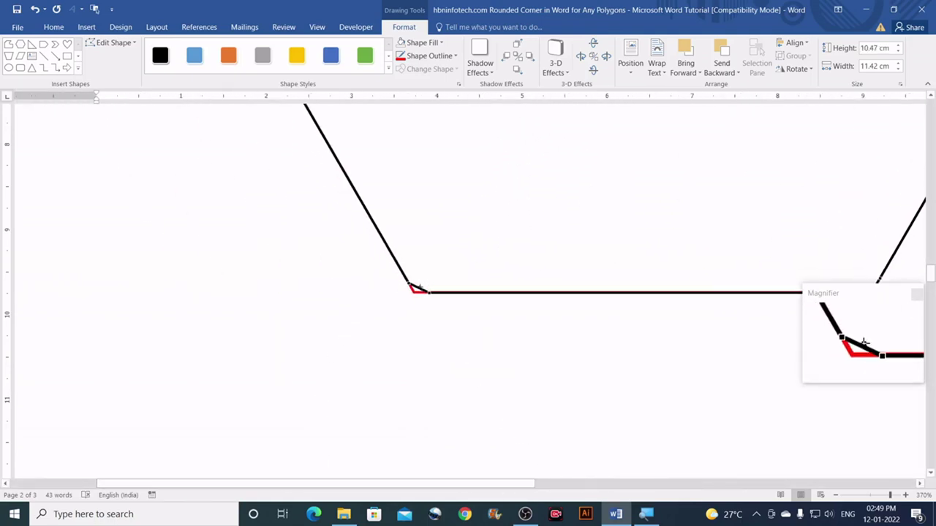
right_click(416, 287)
click(457, 355)
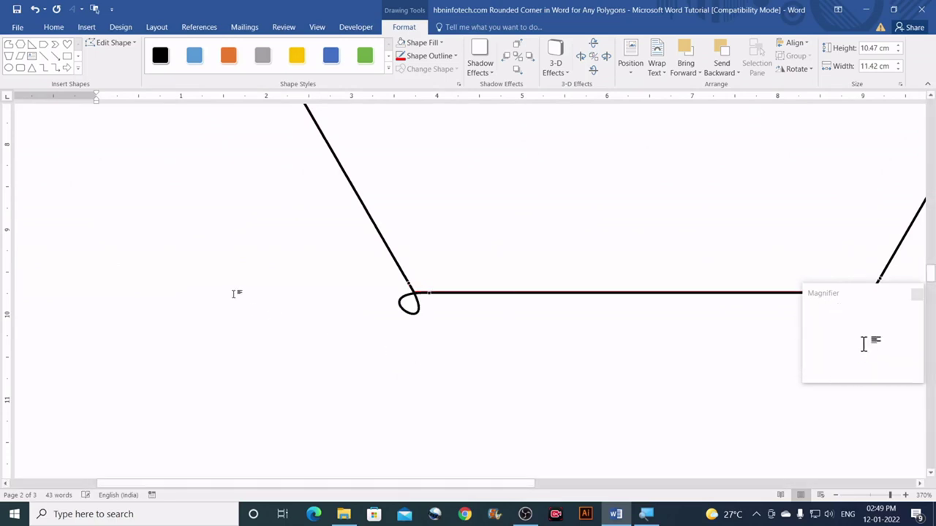
scroll(236, 293, up, 10)
scroll(236, 289, up, 1)
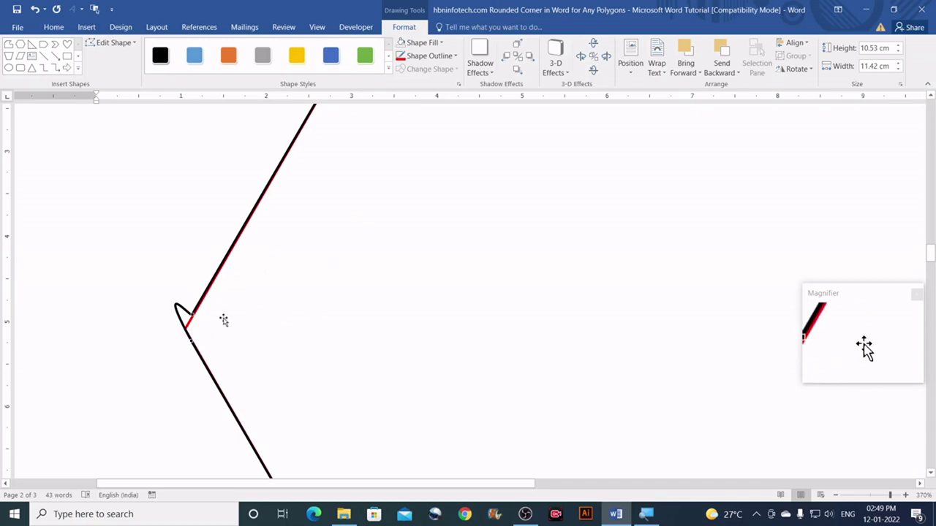
scroll(215, 322, up, 5)
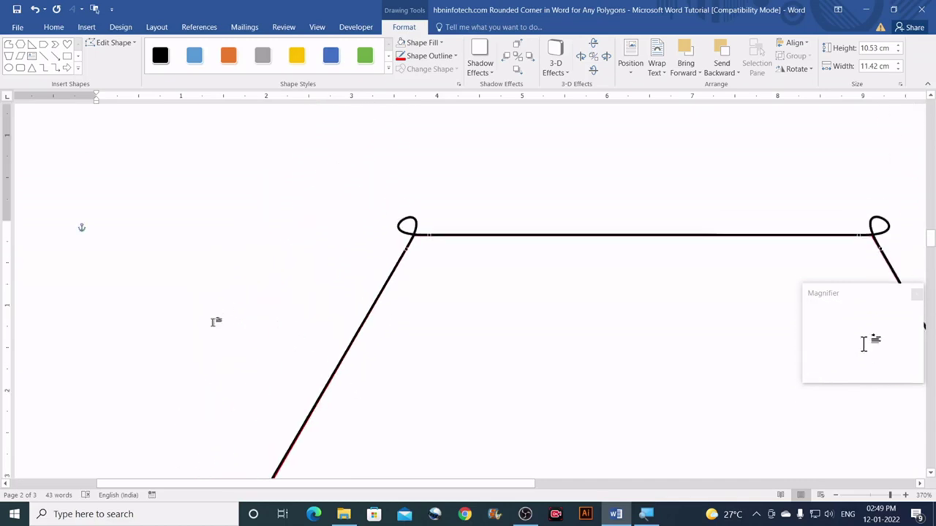
Change the two points flanking the hexagon's upper-left corner from auto points to corner points.
scroll(432, 265, down, 2)
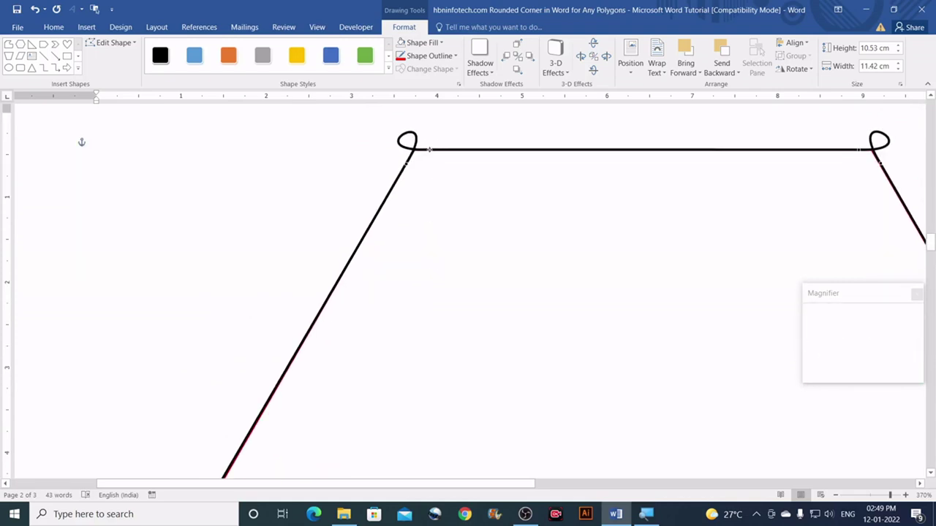
right_click(430, 149)
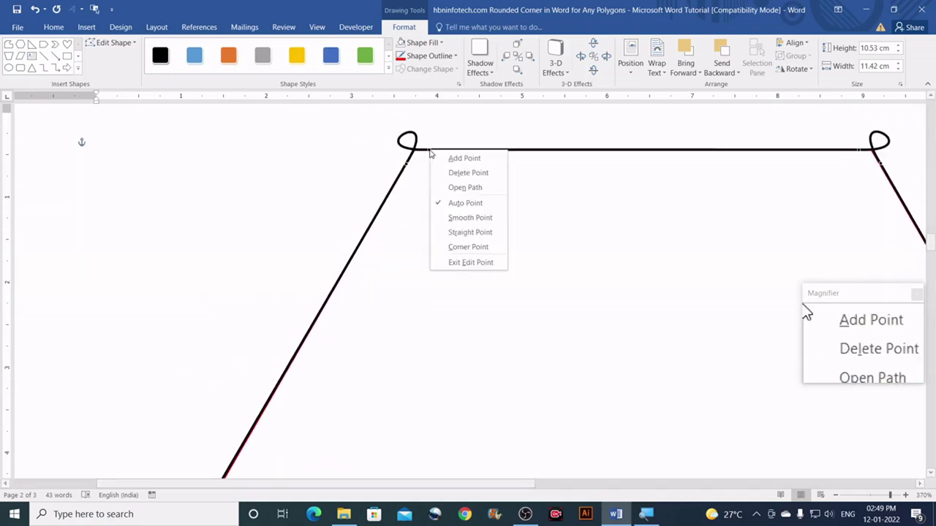
click(469, 247)
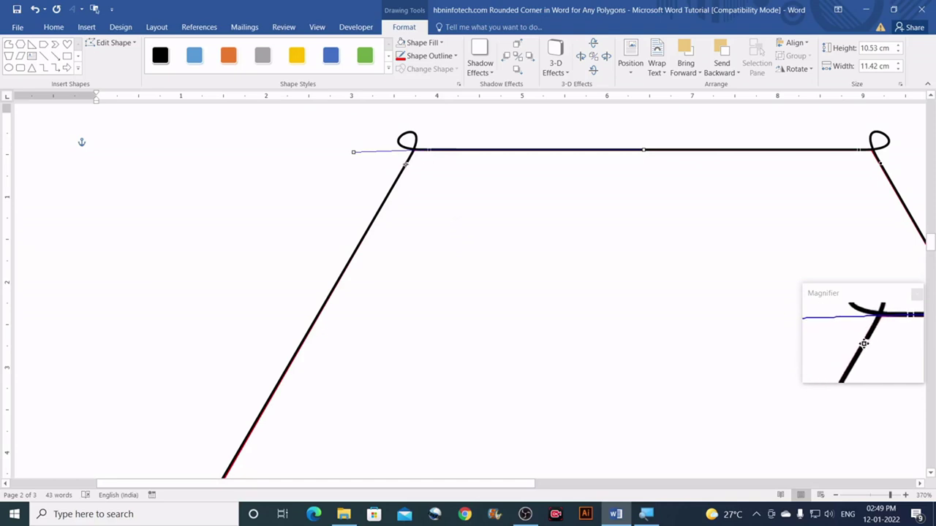
right_click(406, 164)
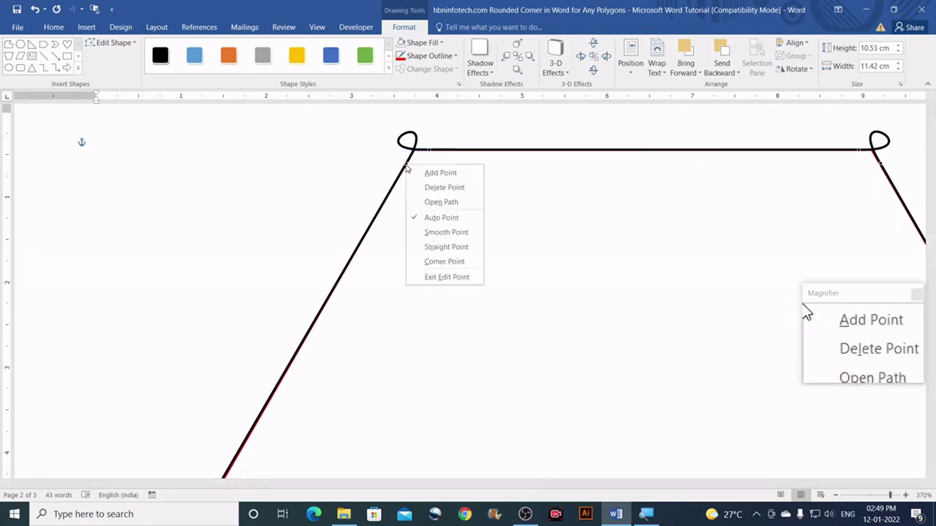
click(442, 262)
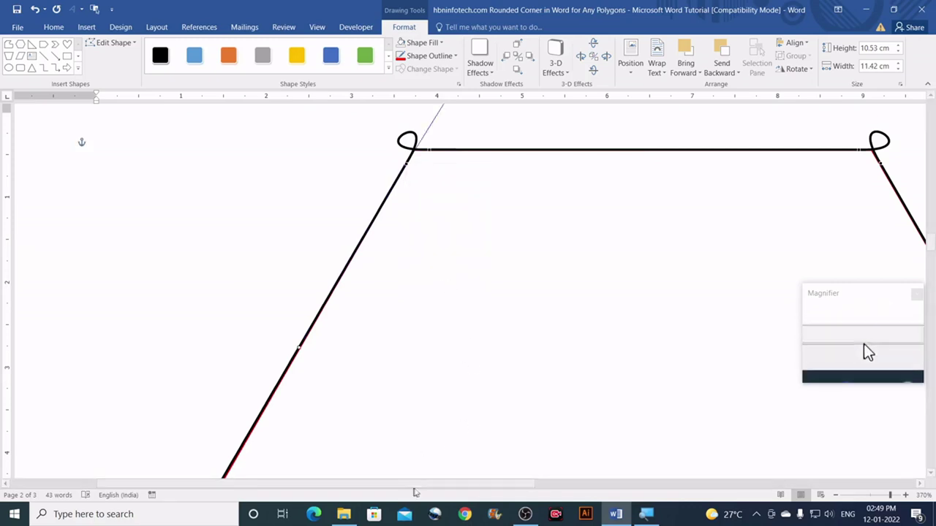
Change the two points flanking the hexagon's upper-right corner to corner points.
drag(420, 484, 613, 490)
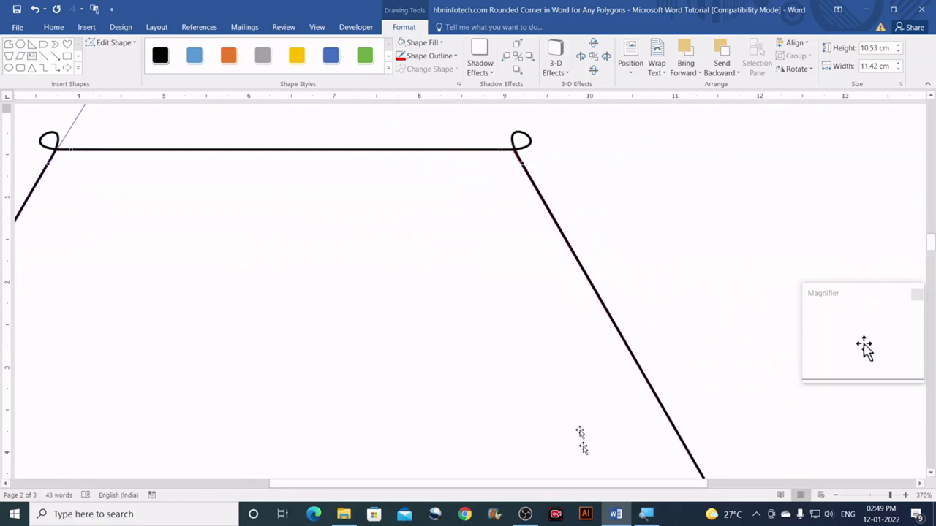
right_click(502, 150)
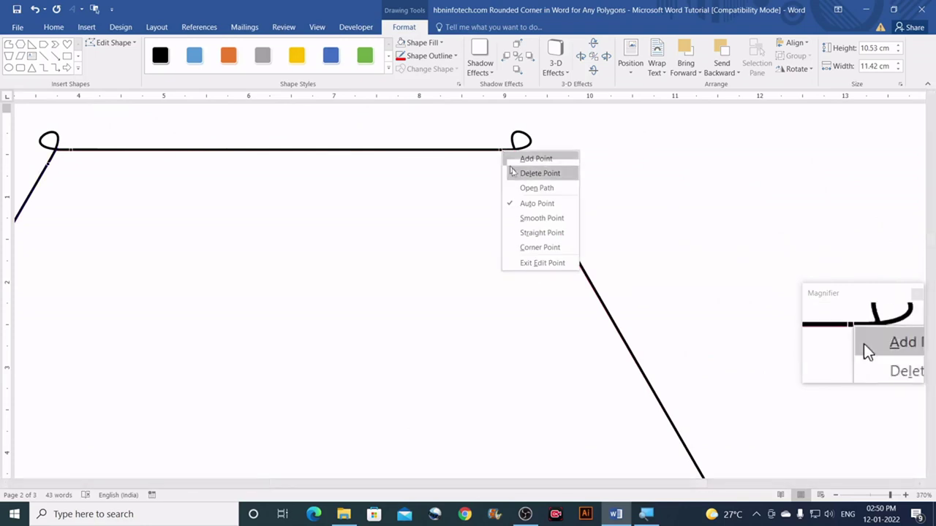
click(529, 246)
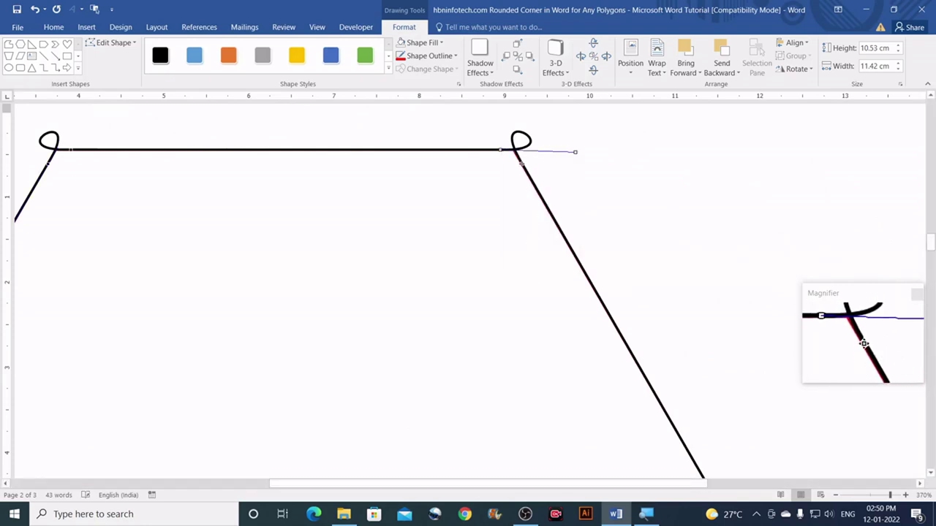
right_click(521, 164)
click(545, 261)
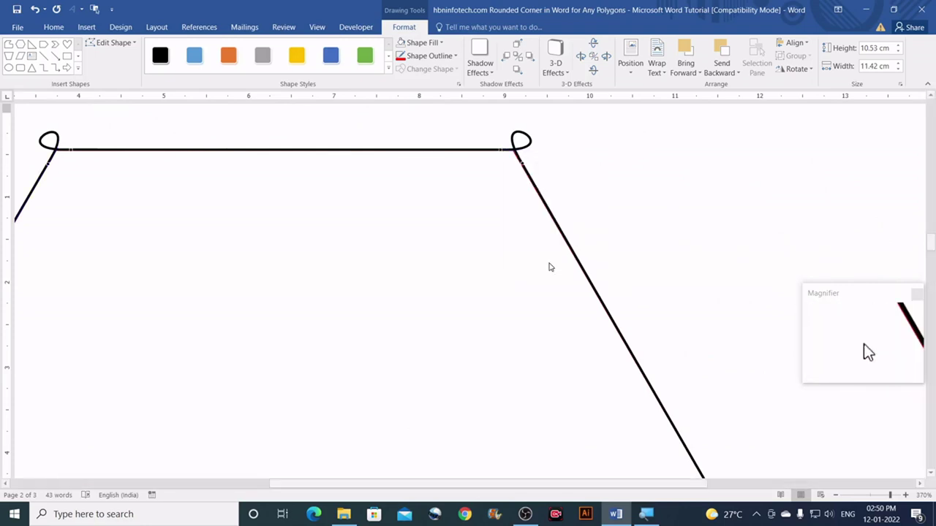
Change the two points above and below the hexagon's rightmost corner to corner points.
scroll(560, 224, down, 5)
scroll(692, 224, up, 1)
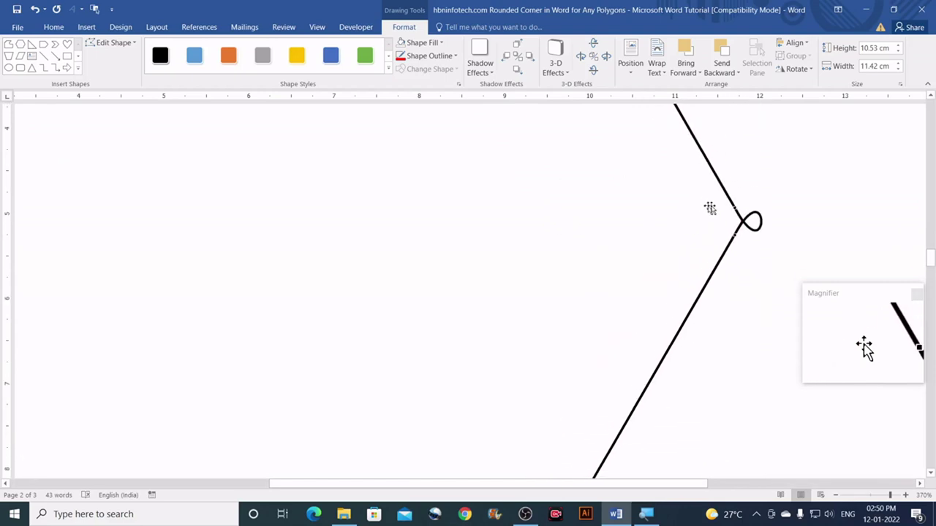
right_click(735, 208)
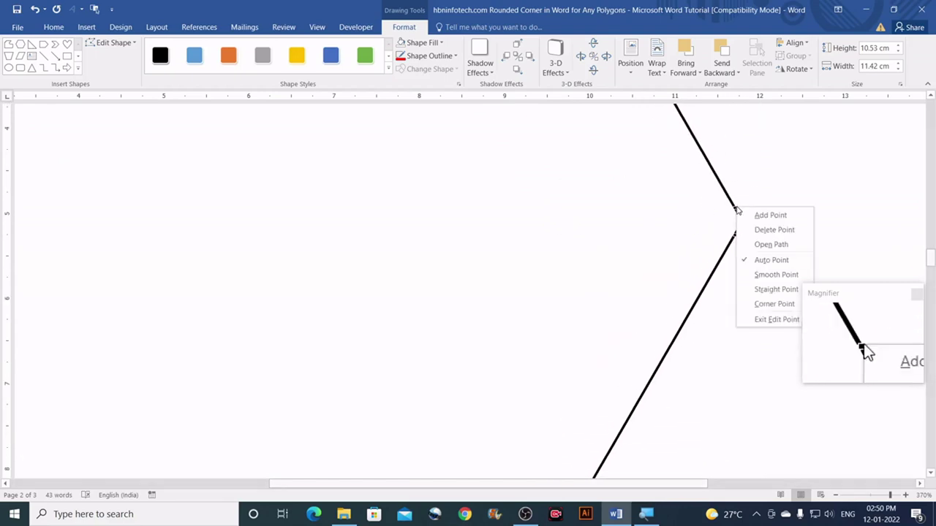
click(771, 304)
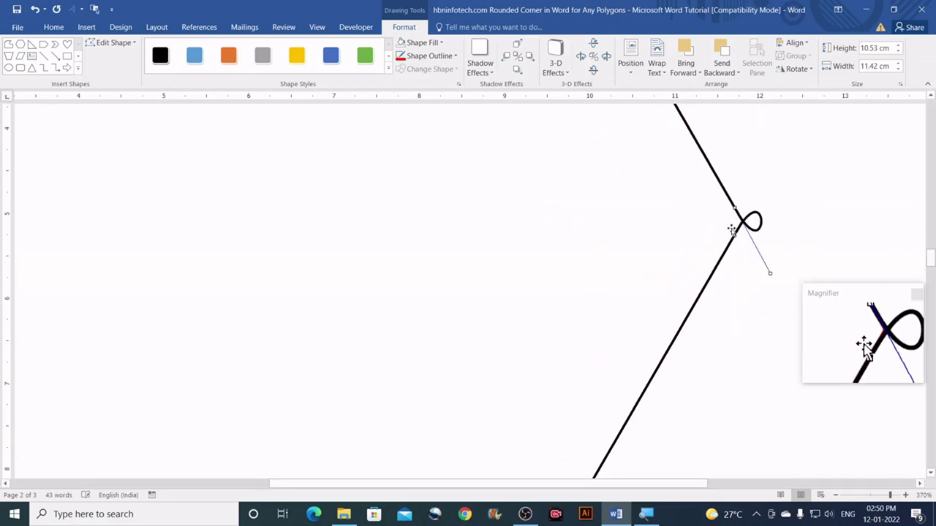
right_click(735, 234)
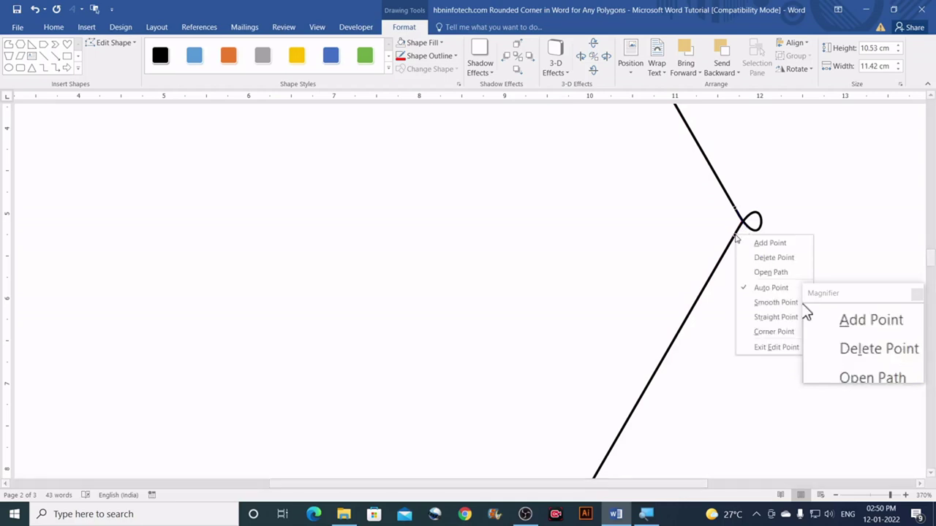
click(762, 335)
Change the two points flanking the hexagon's lower-right corner to corner points.
scroll(724, 313, down, 5)
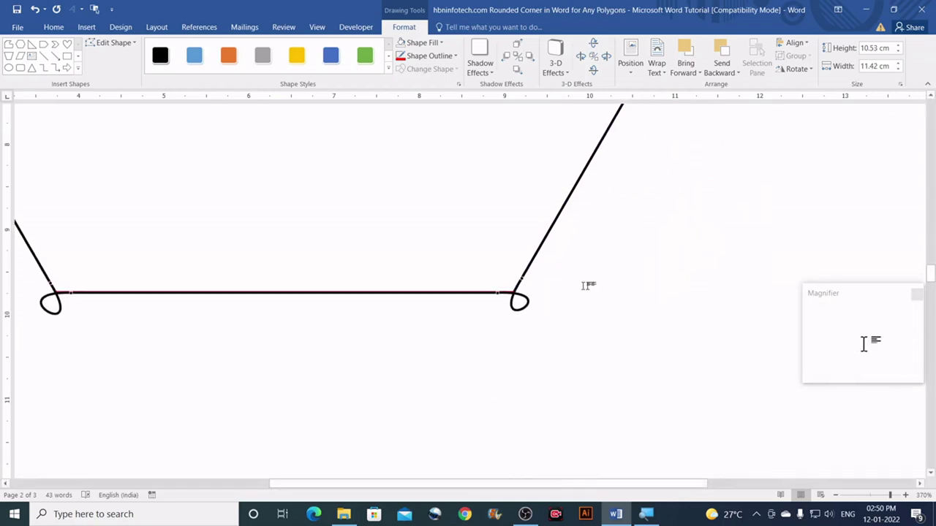
right_click(521, 279)
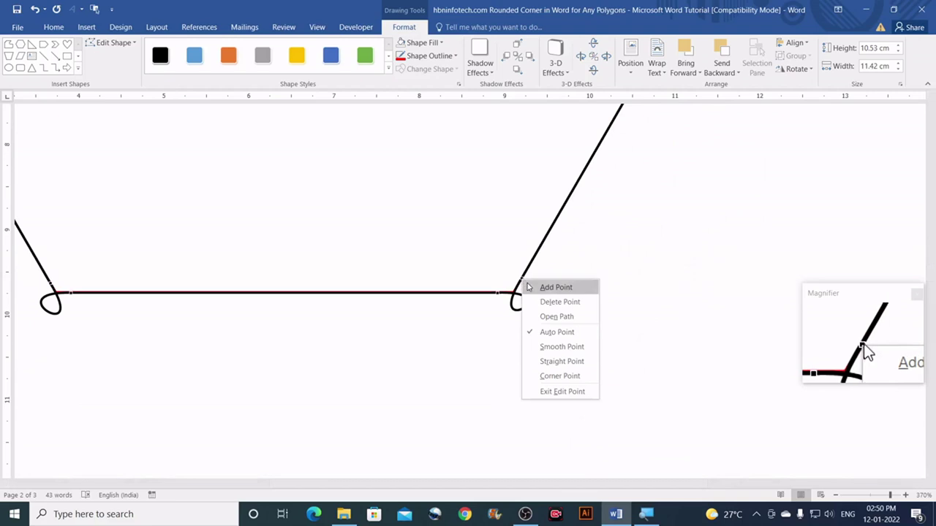
click(560, 376)
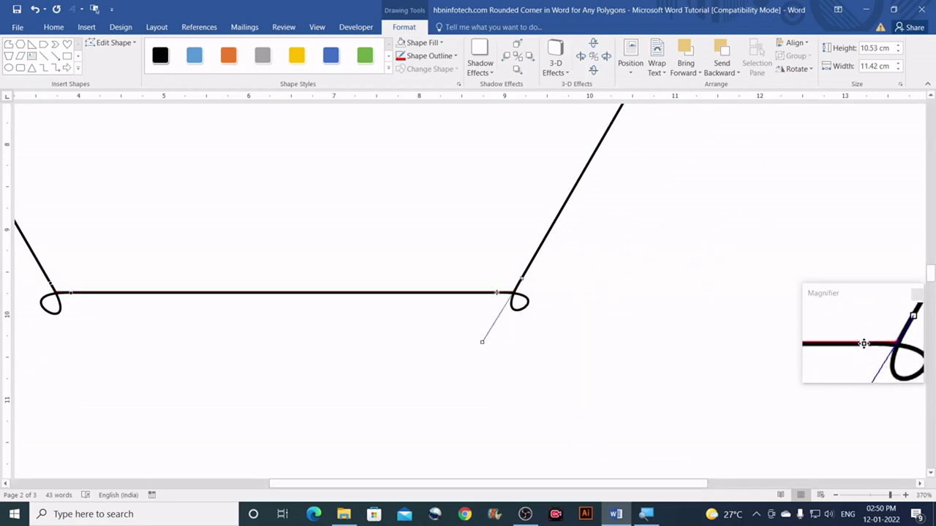
right_click(495, 292)
click(521, 390)
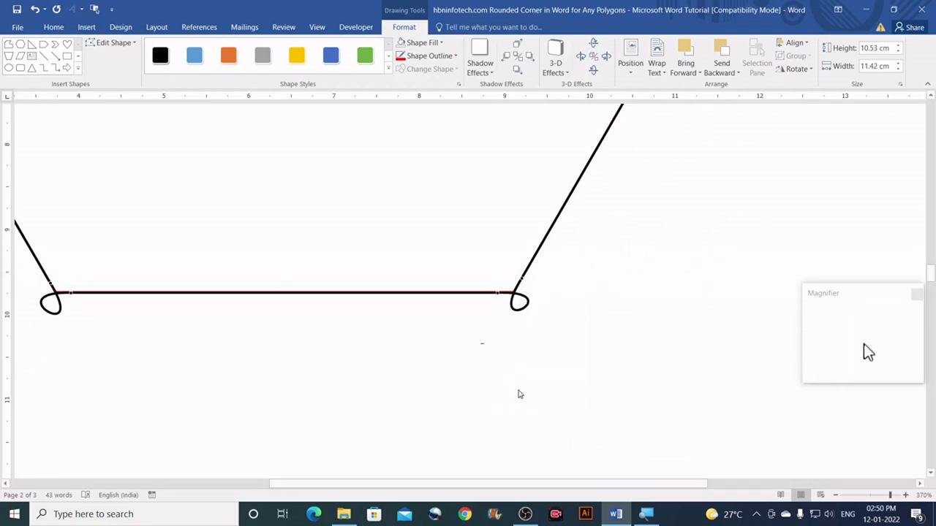
Change the two points flanking the hexagon's lower-left corner to corner points.
drag(543, 485, 414, 485)
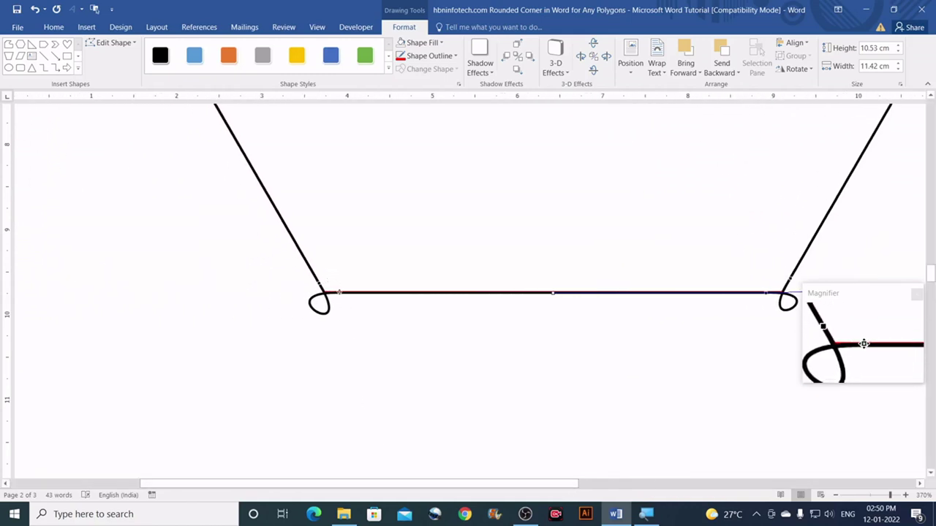
right_click(338, 291)
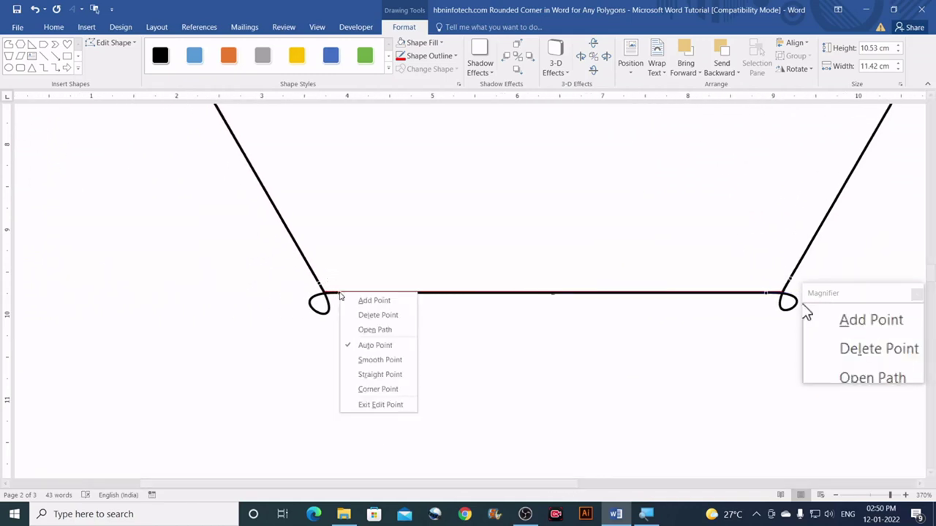
click(378, 390)
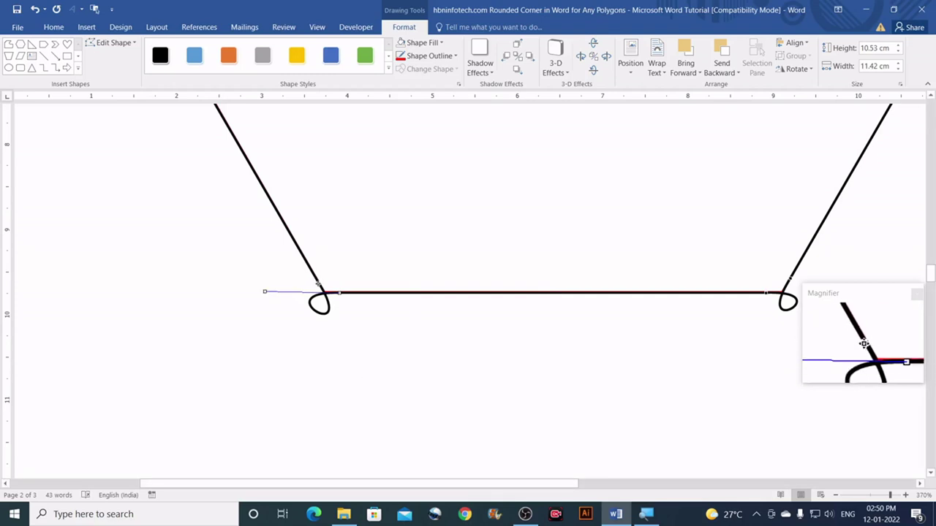
right_click(318, 285)
click(368, 383)
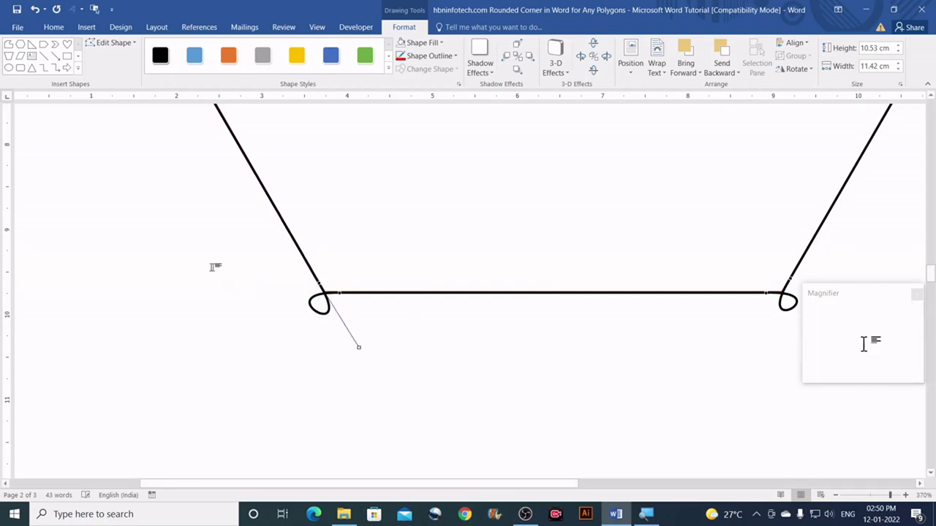
Change the two points above and below the hexagon's leftmost corner to corner points.
scroll(219, 268, up, 5)
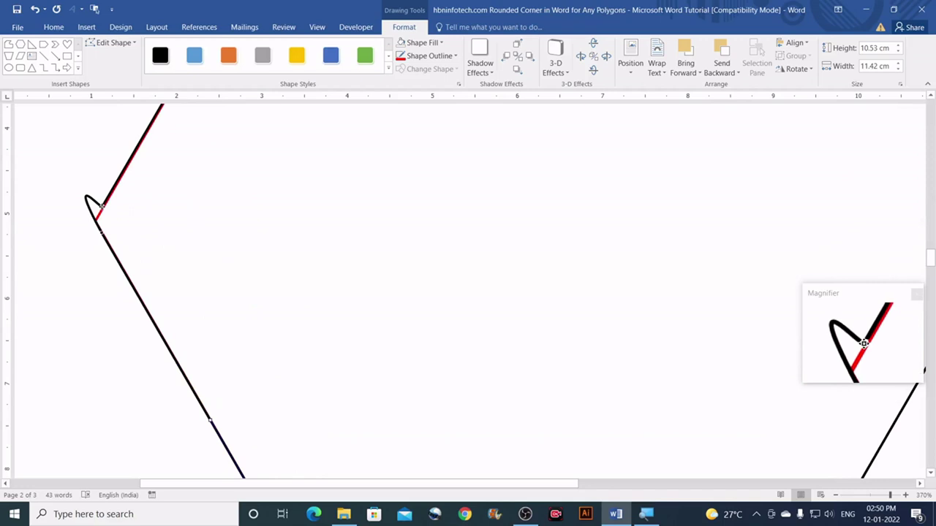
right_click(102, 209)
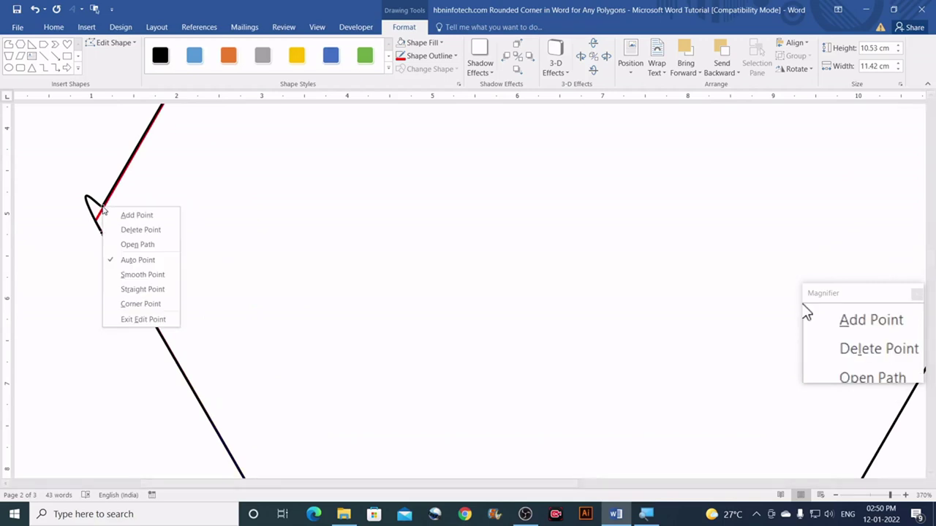
click(139, 306)
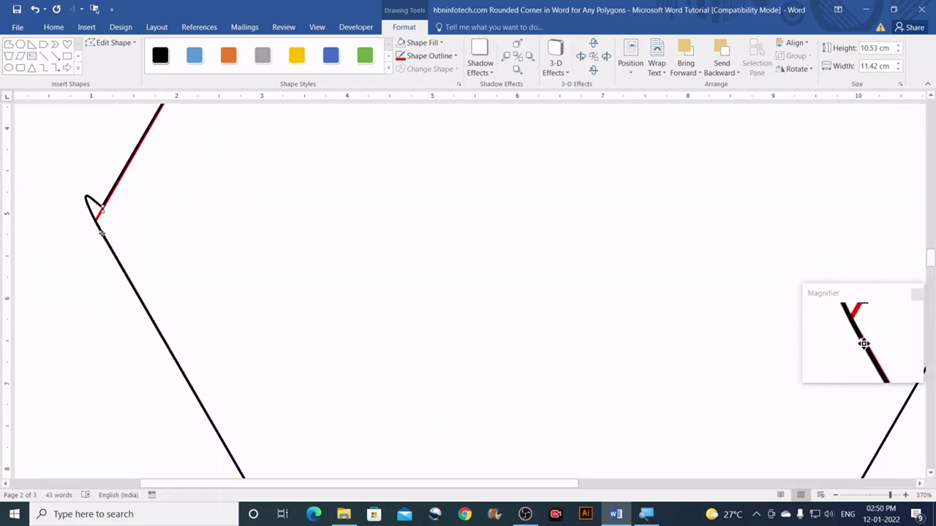
right_click(101, 234)
click(147, 333)
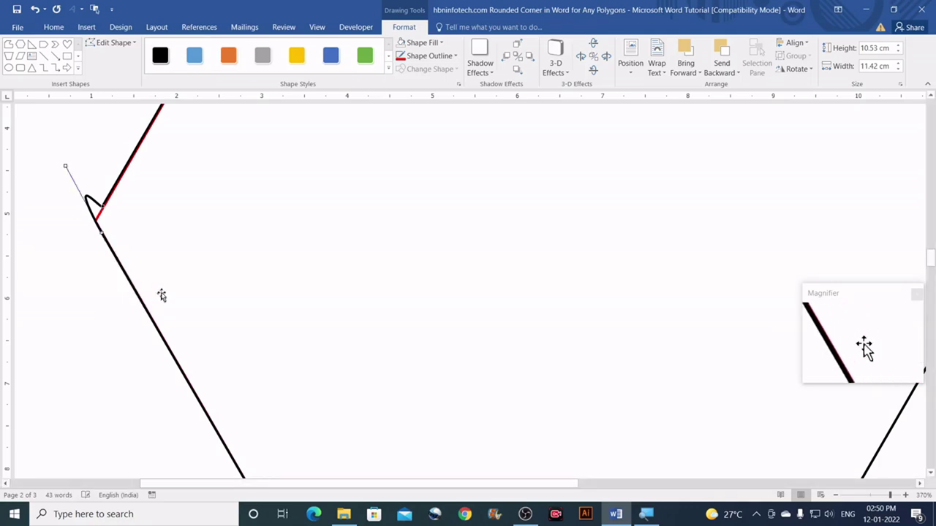
Round the hexagon's upper-left corner by moving the outer curve handles of both flanking points onto the original corner position.
scroll(161, 294, up, 8)
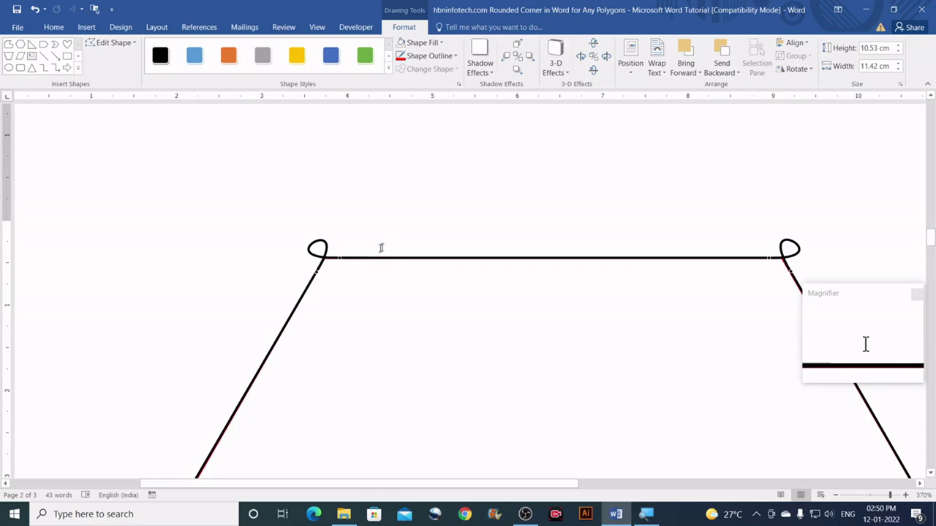
click(340, 257)
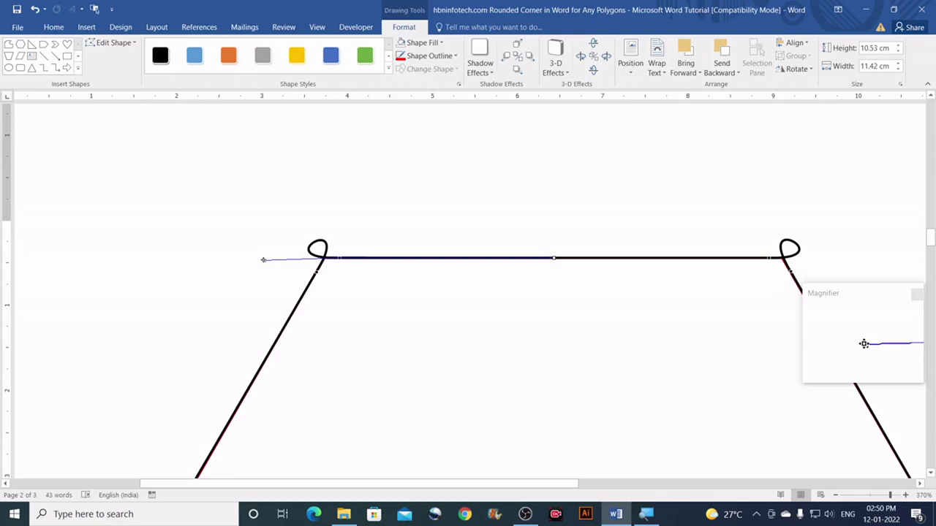
drag(278, 258, 326, 256)
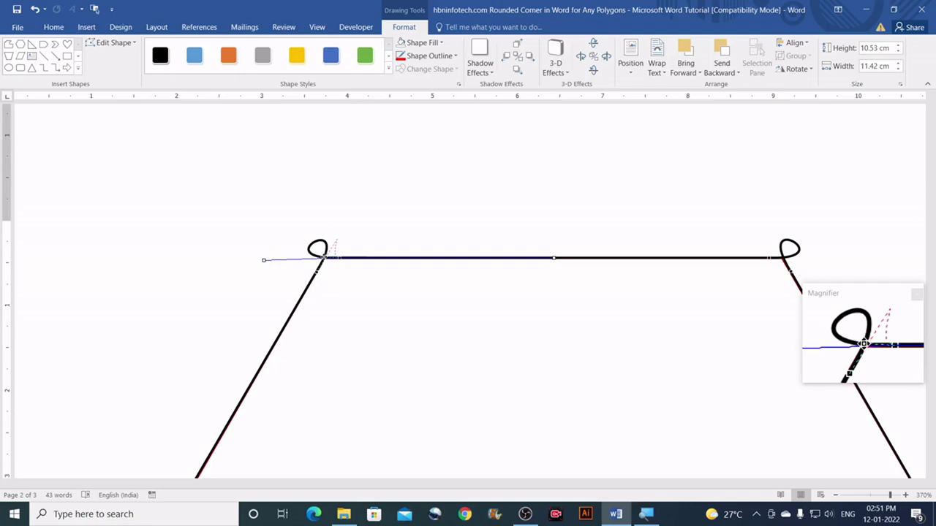
mouse_move(322, 259)
mouse_down()
mouse_move(285, 253)
mouse_move(323, 259)
mouse_up()
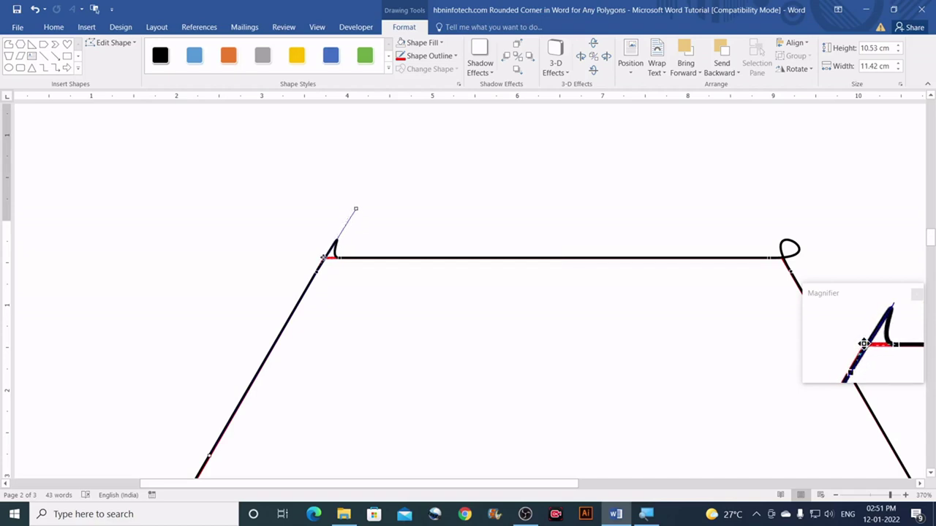
key(ctrl+z)
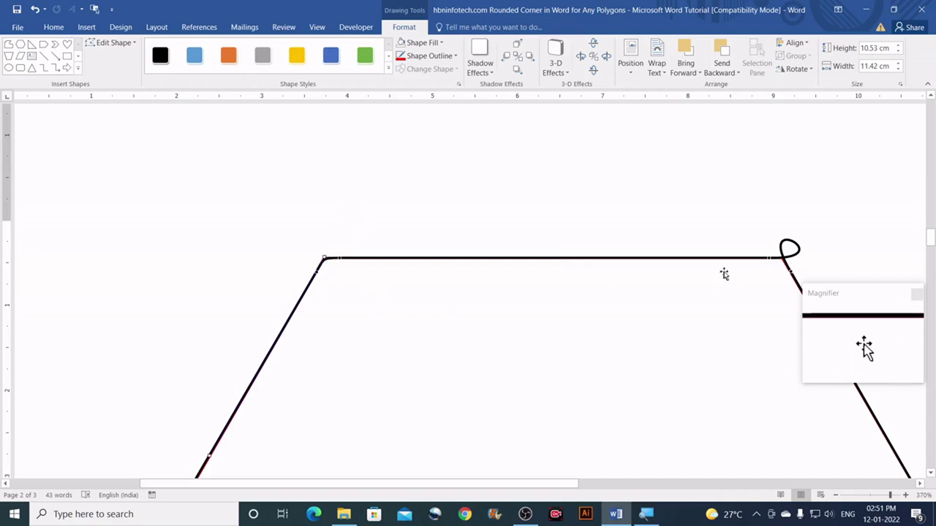
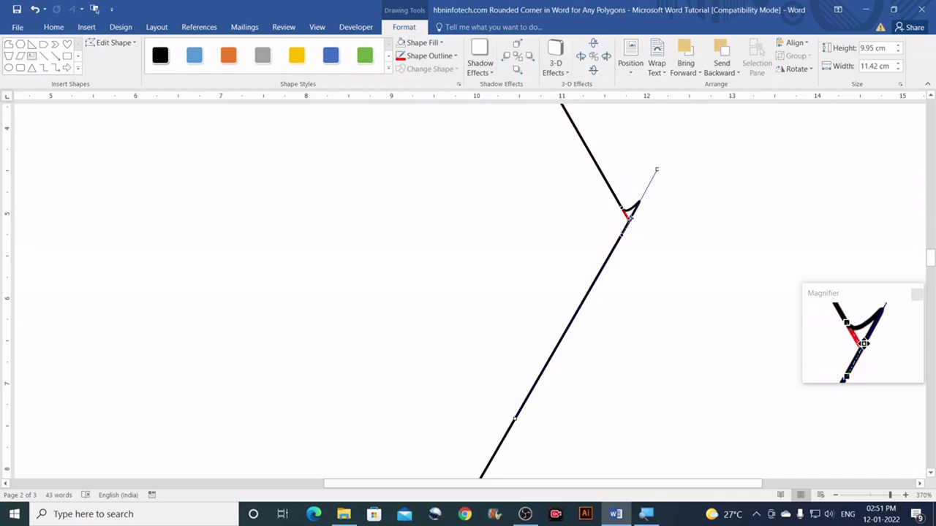
Finish the rightmost corner and round the hexagon's lower-right corner by moving both flanking points' outer curve handles onto the original corner position.
key(Escape)
scroll(655, 278, down, 3)
scroll(410, 391, down, 3)
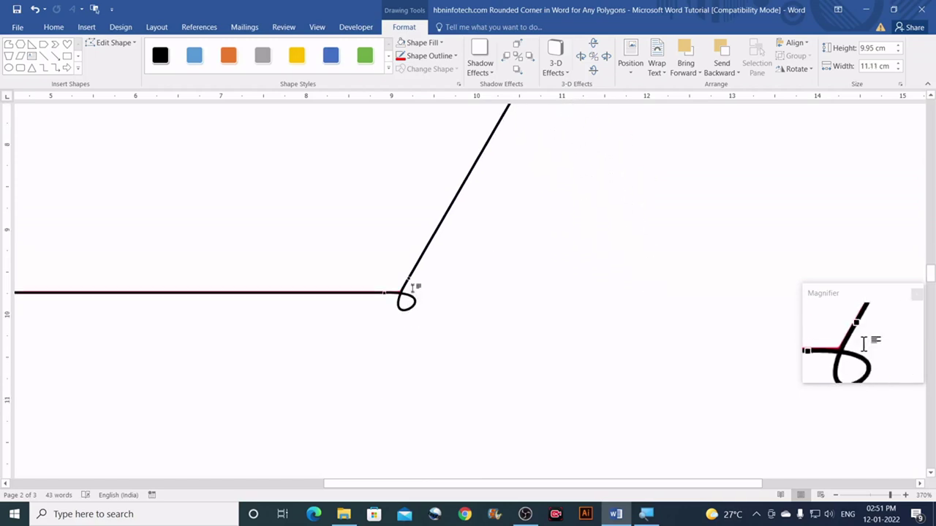
drag(409, 279, 366, 344)
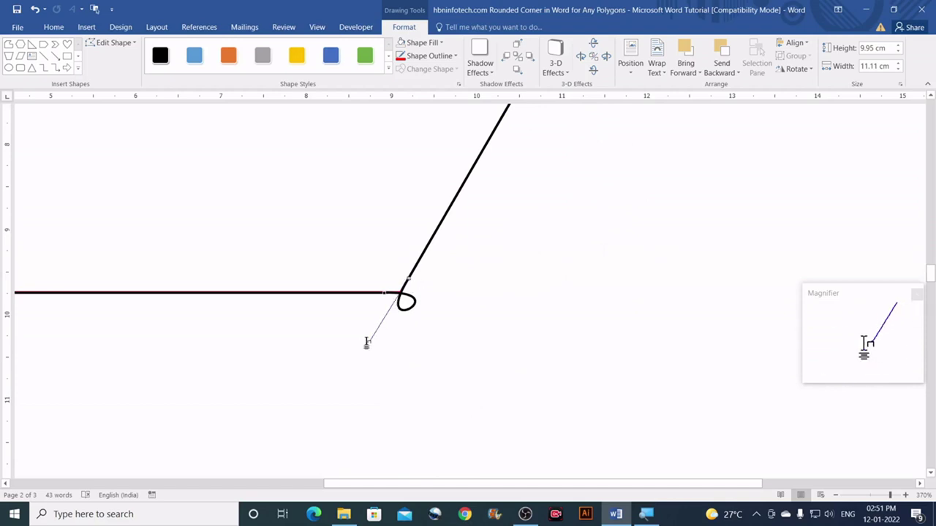
drag(401, 293, 387, 296)
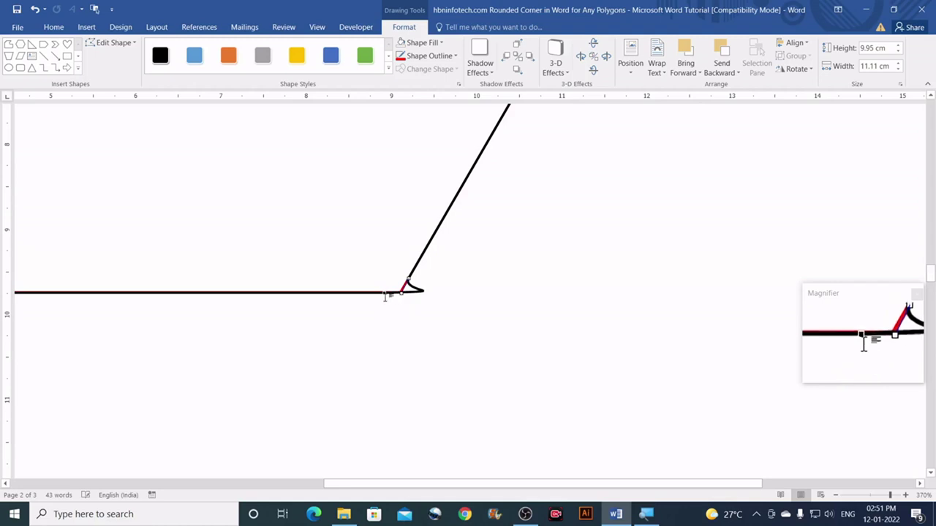
click(428, 292)
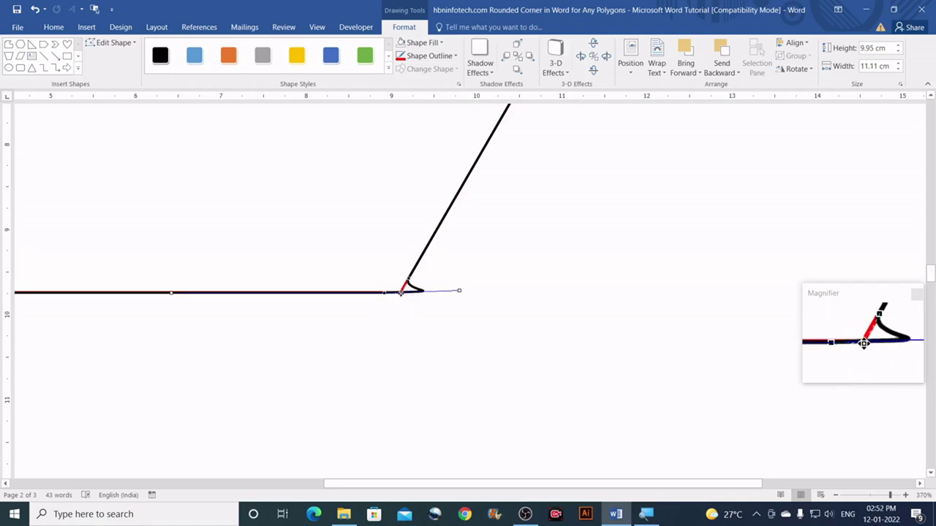
click(435, 324)
Round the hexagon's lower-left and leftmost corners by moving the flanking points' outer curve handles onto the original corner positions.
drag(549, 484, 357, 484)
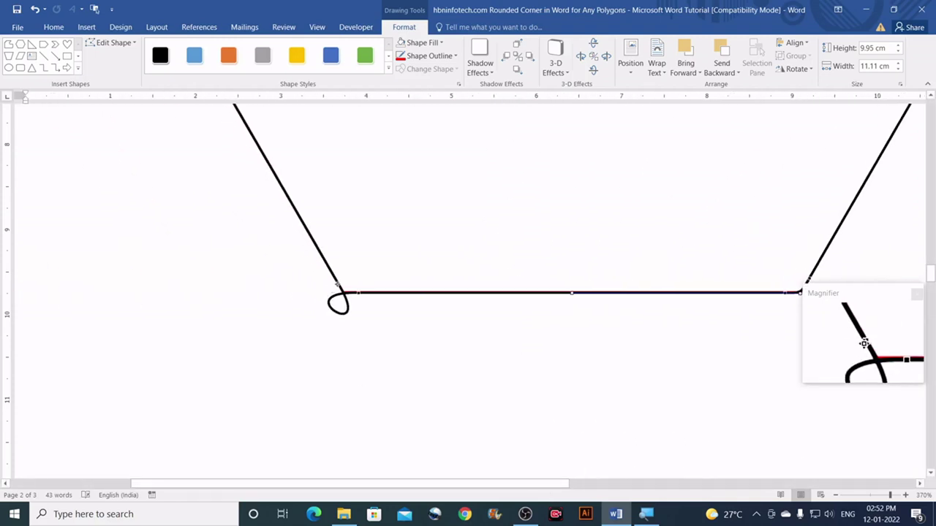
drag(343, 291, 379, 346)
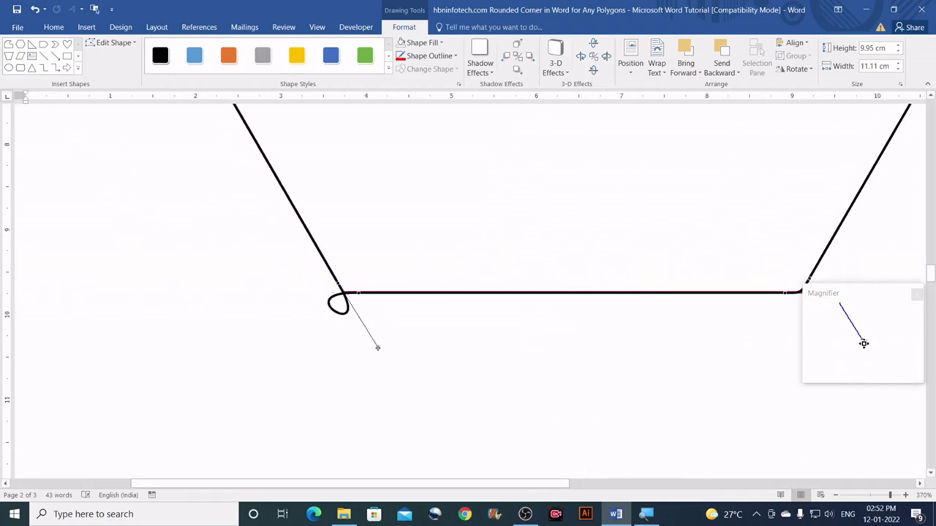
drag(343, 293, 285, 293)
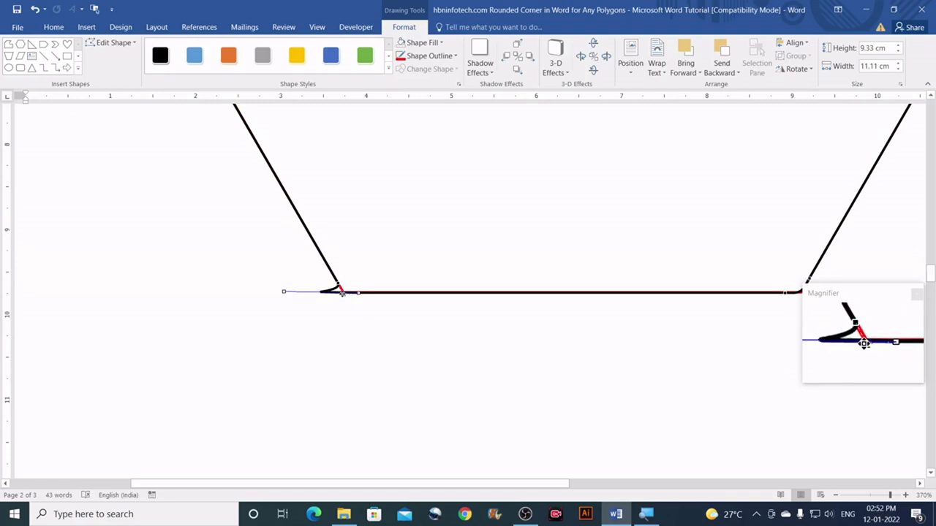
key(Escape)
scroll(168, 285, up, 5)
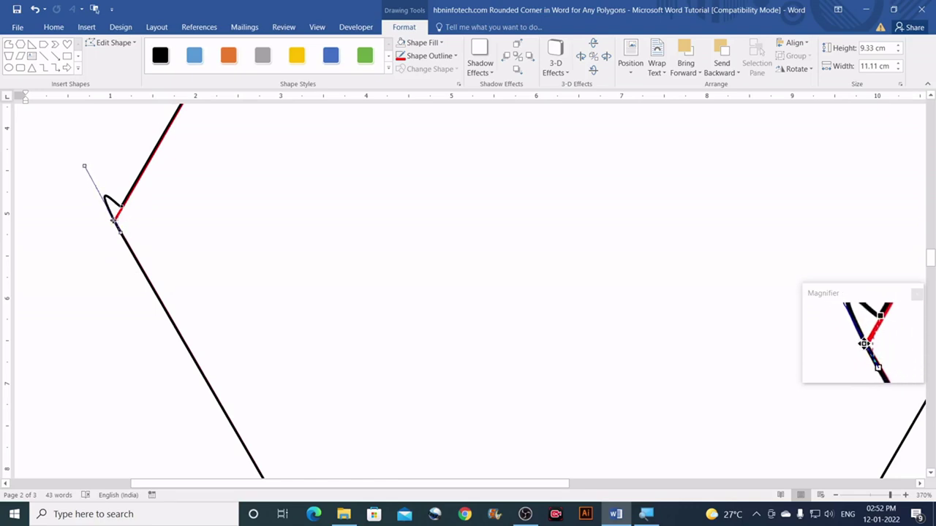
drag(112, 219, 114, 221)
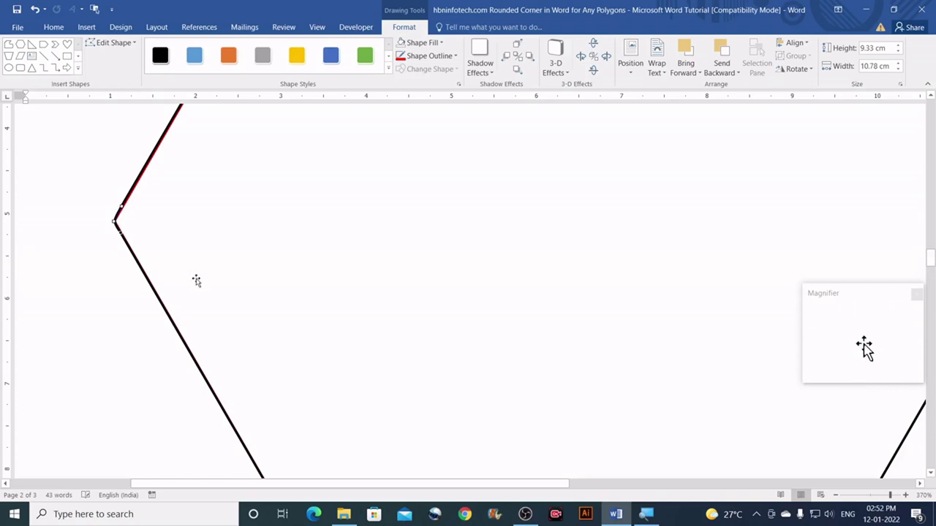
Convert the hexagon's top side and upper-right side from curved to straight segments.
scroll(198, 279, up, 5)
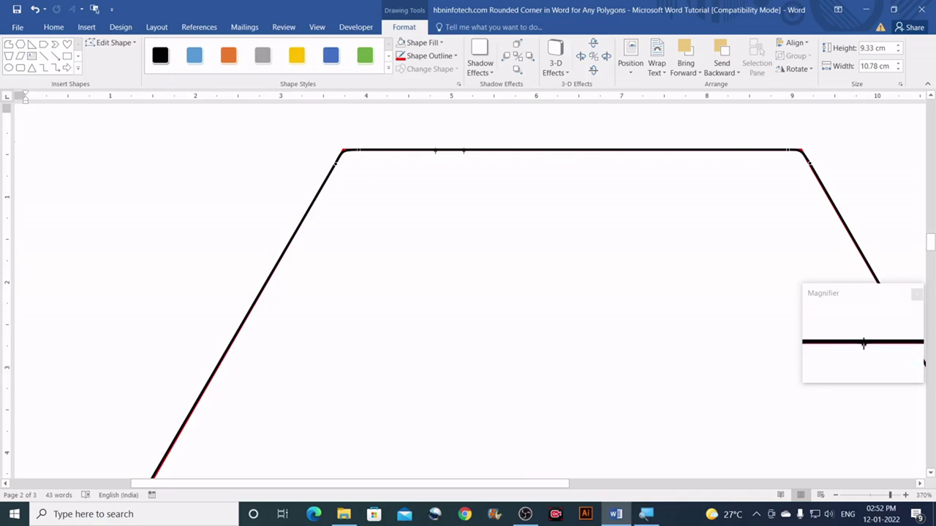
right_click(522, 150)
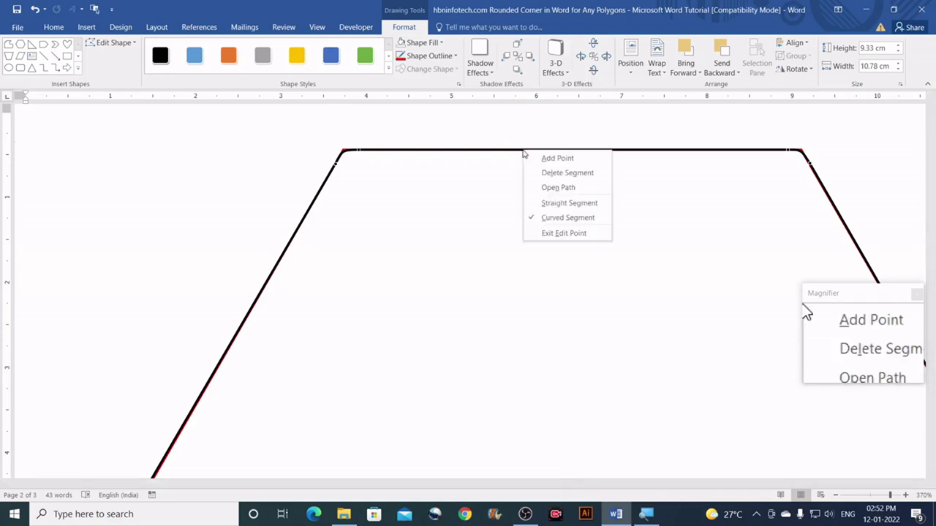
click(556, 205)
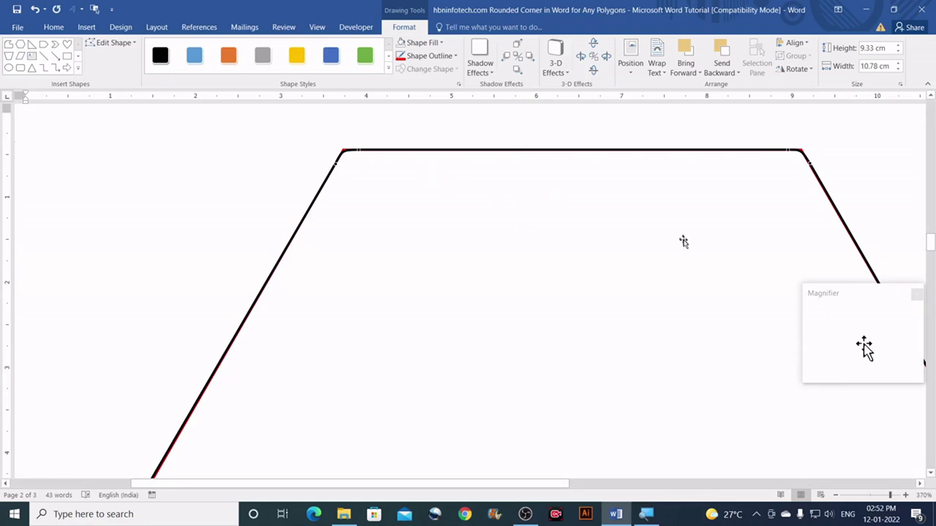
drag(511, 489, 656, 497)
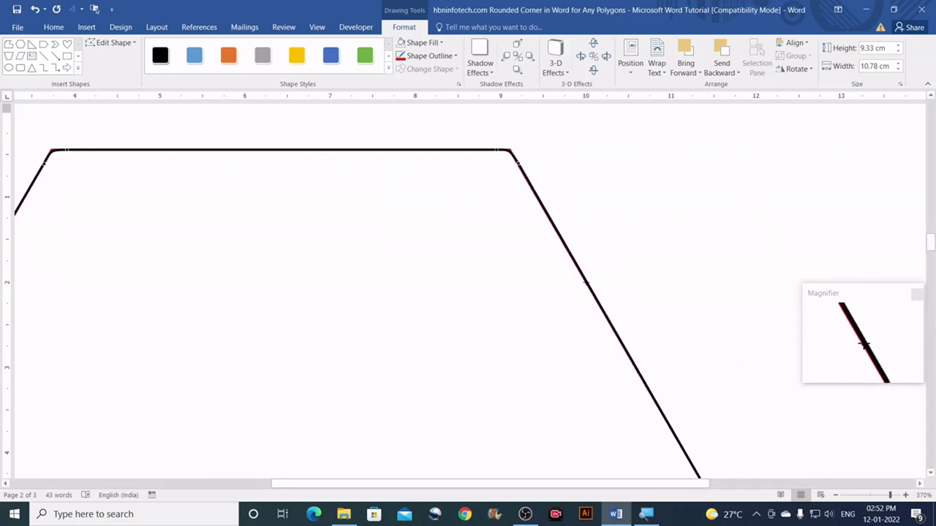
right_click(586, 282)
click(612, 334)
Convert the hexagon's lower-right side and bottom side from curved to straight segments.
scroll(627, 277, down, 5)
scroll(627, 277, down, 5)
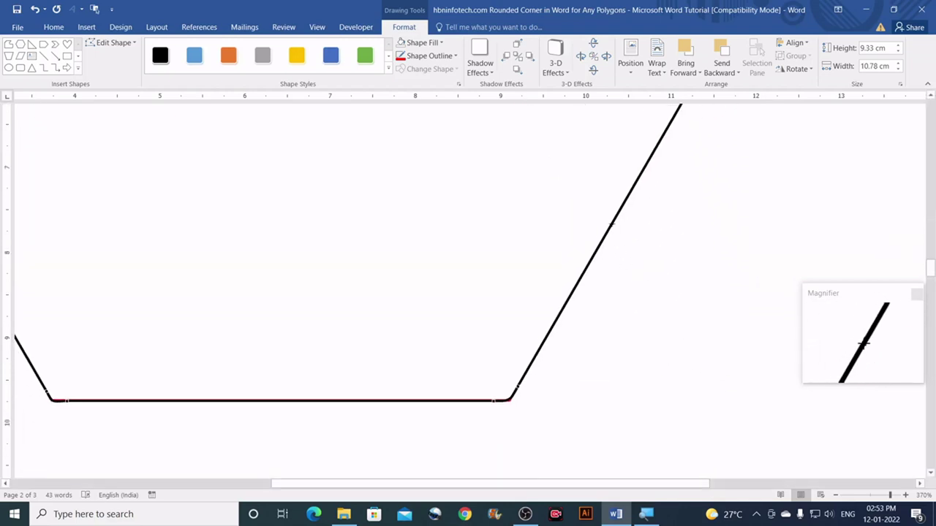
right_click(611, 224)
click(656, 275)
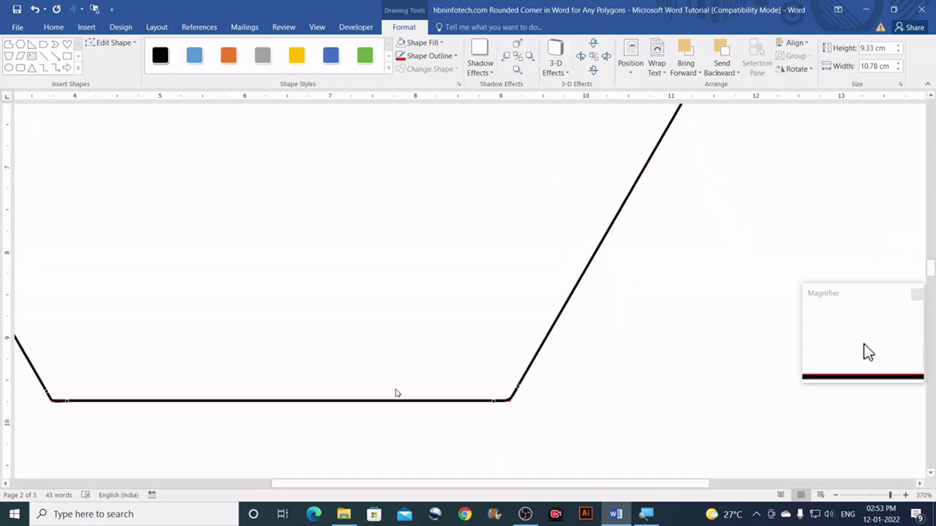
right_click(343, 400)
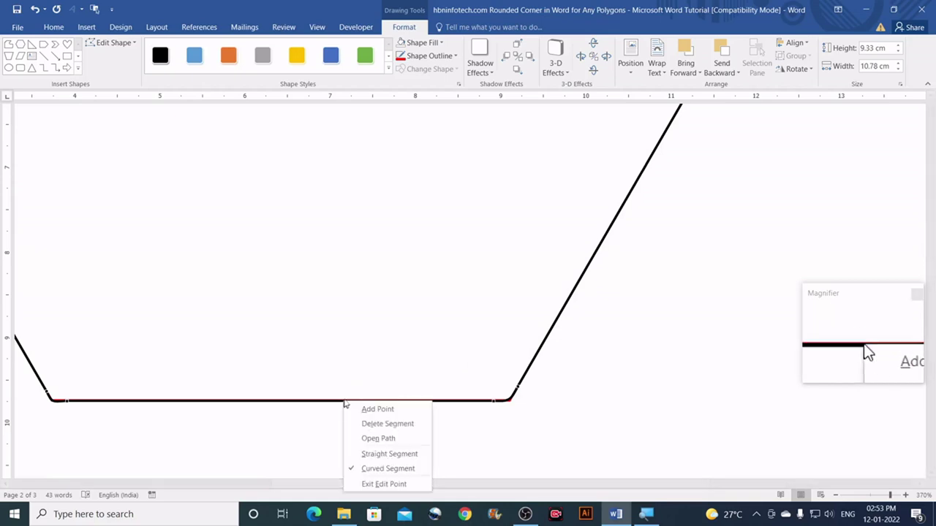
click(372, 451)
Convert the hexagon's lower-left and upper-left sides to straight segments, and check the segment type of the top side.
drag(418, 483, 261, 439)
right_click(296, 276)
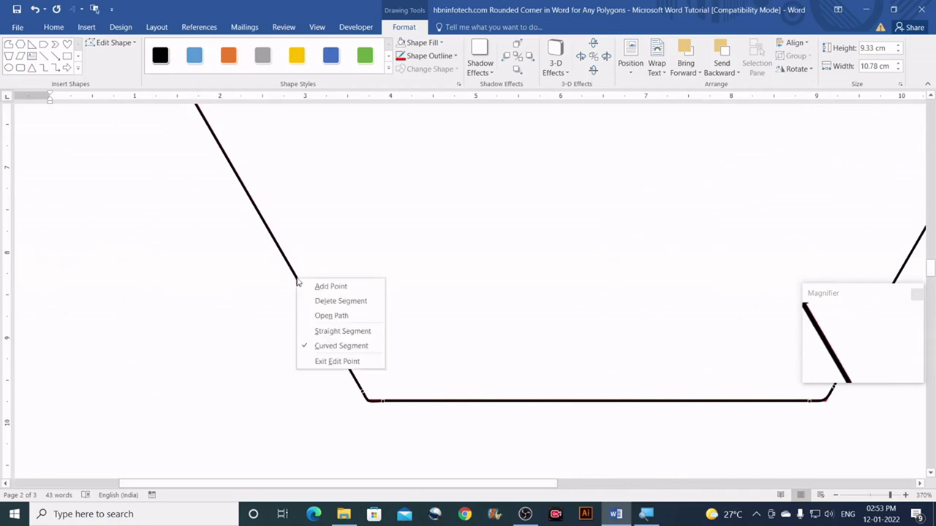
click(340, 332)
scroll(188, 271, up, 5)
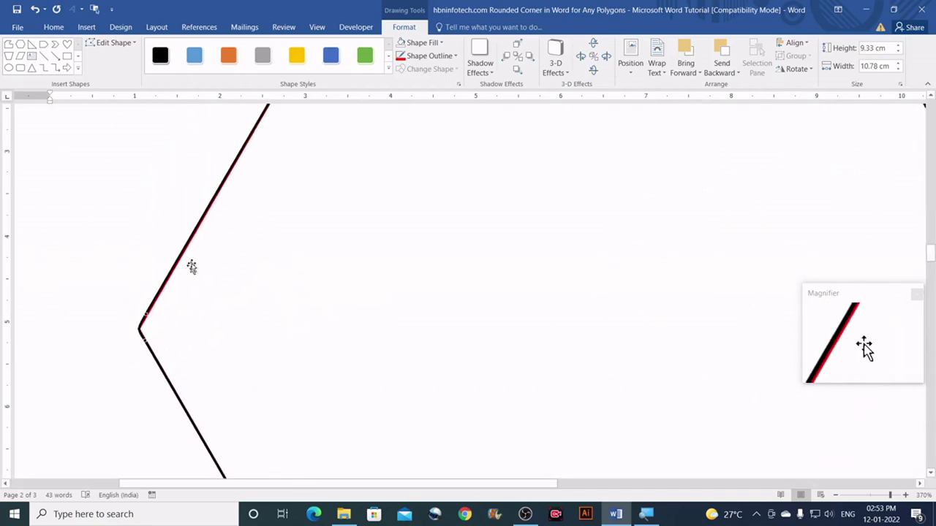
right_click(208, 205)
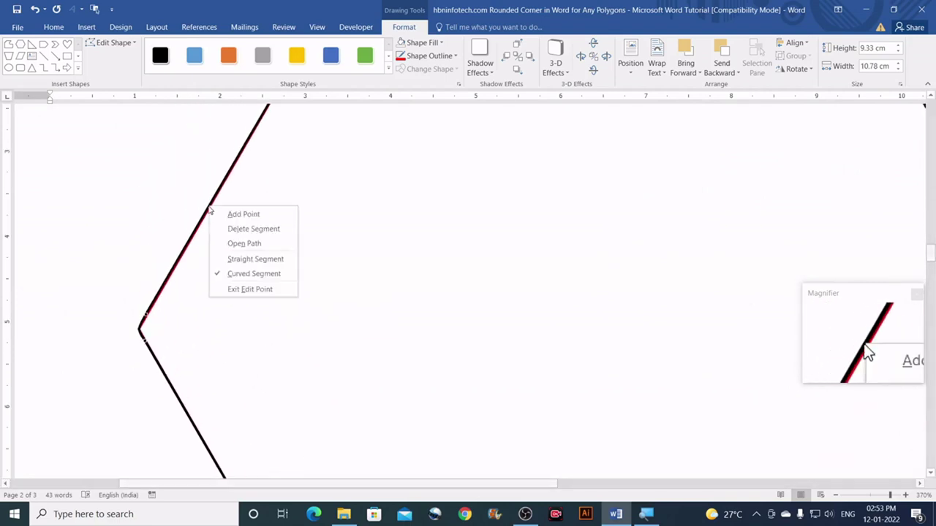
click(246, 260)
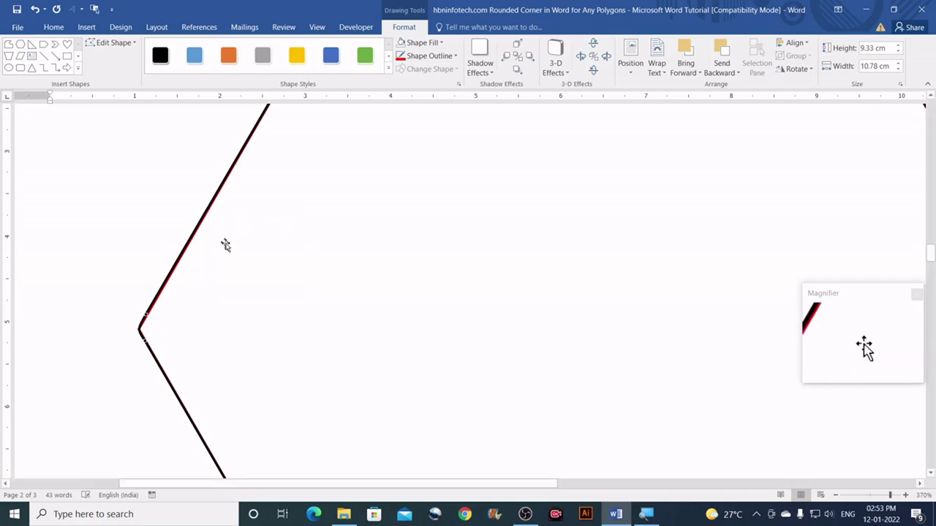
scroll(228, 264, up, 6)
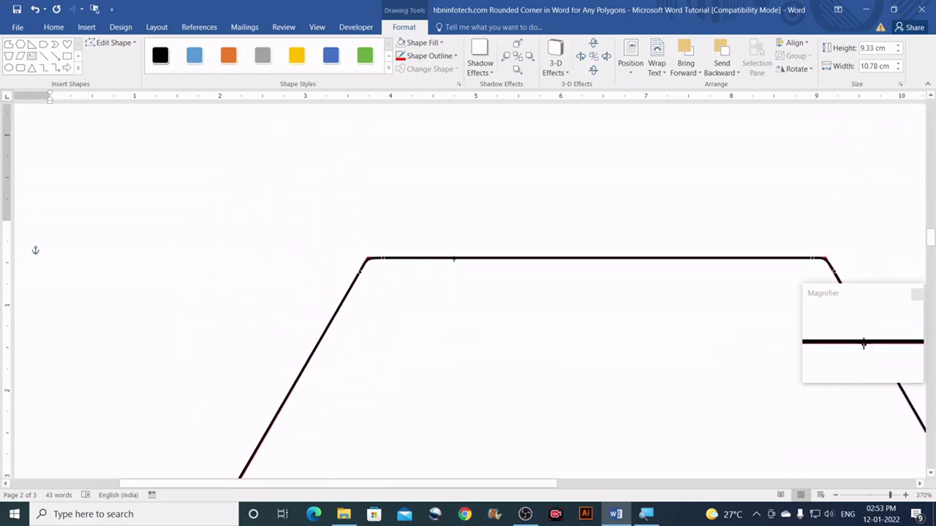
right_click(454, 259)
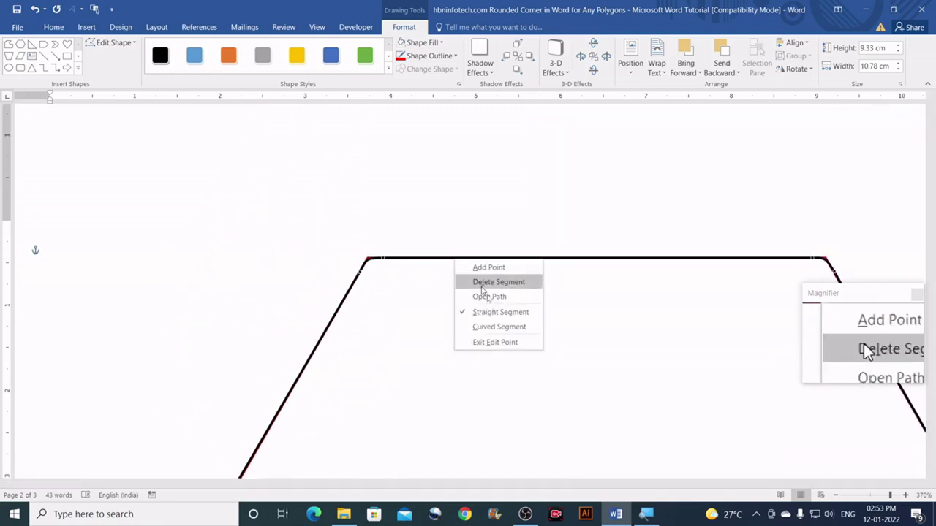
click(358, 281)
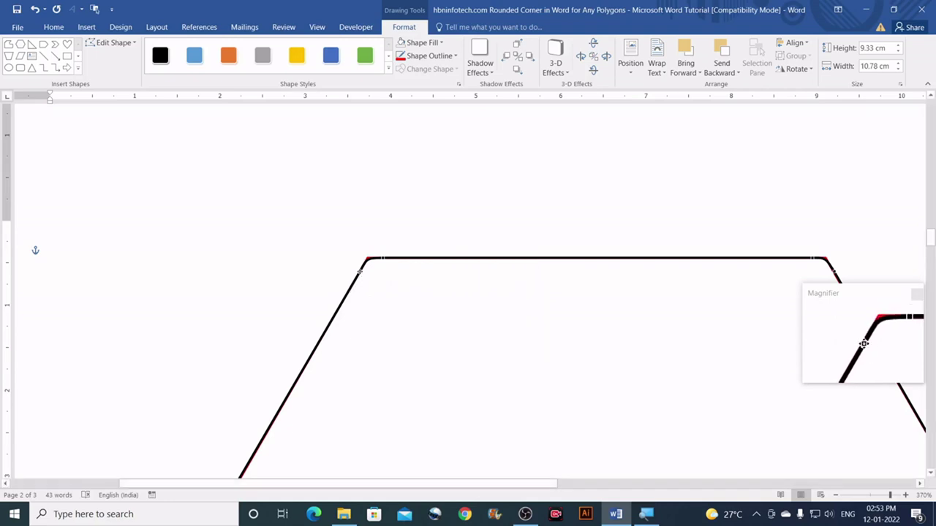
Enlarge the upper-left corner's rounding by moving its two flanking points farther from the corner along the top and upper-left sides.
scroll(386, 260, down, 1)
scroll(386, 260, down, 1)
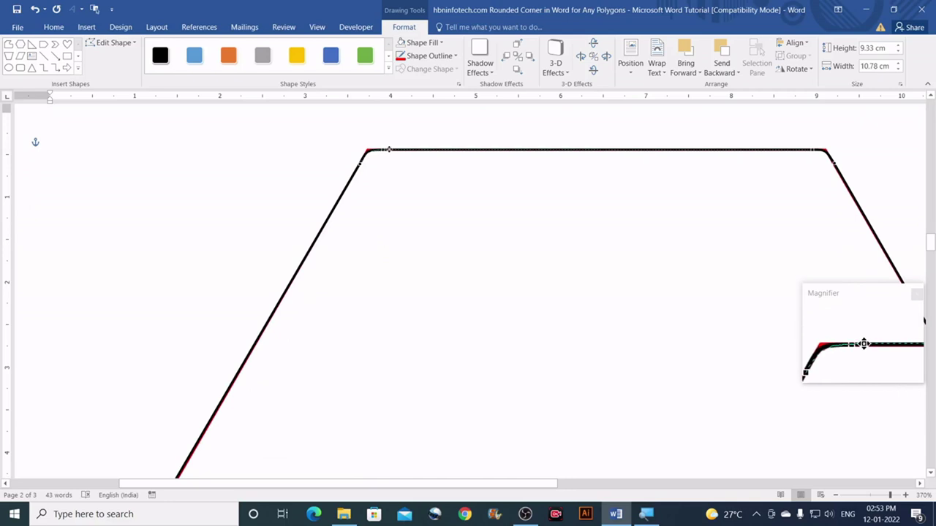
drag(392, 149, 395, 150)
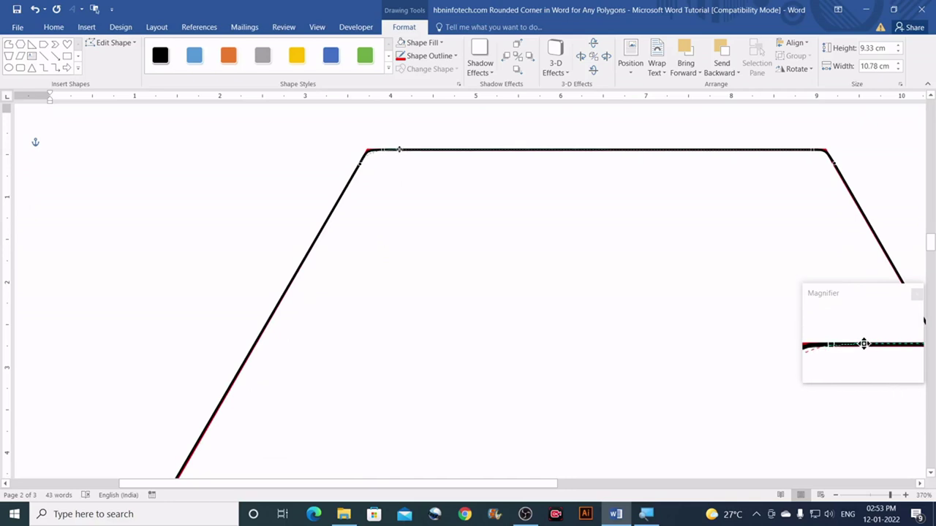
drag(402, 149, 355, 172)
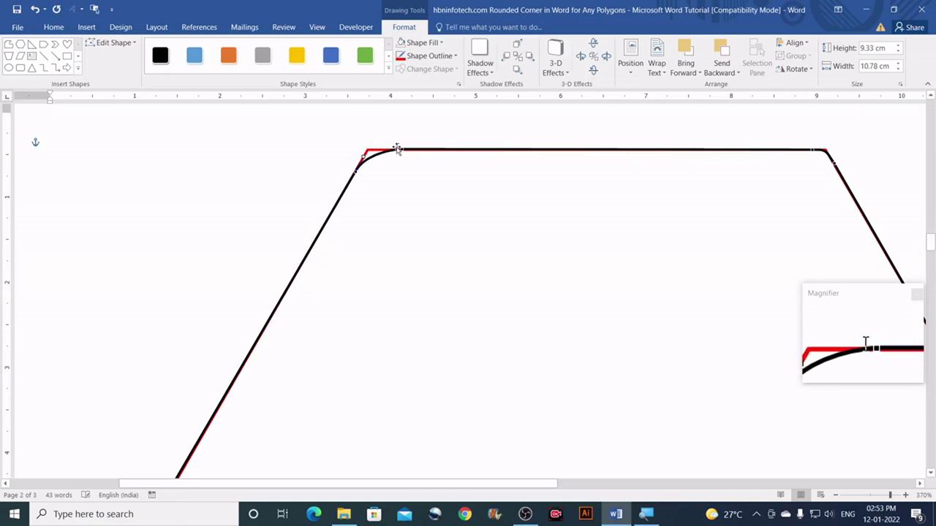
drag(354, 170, 354, 176)
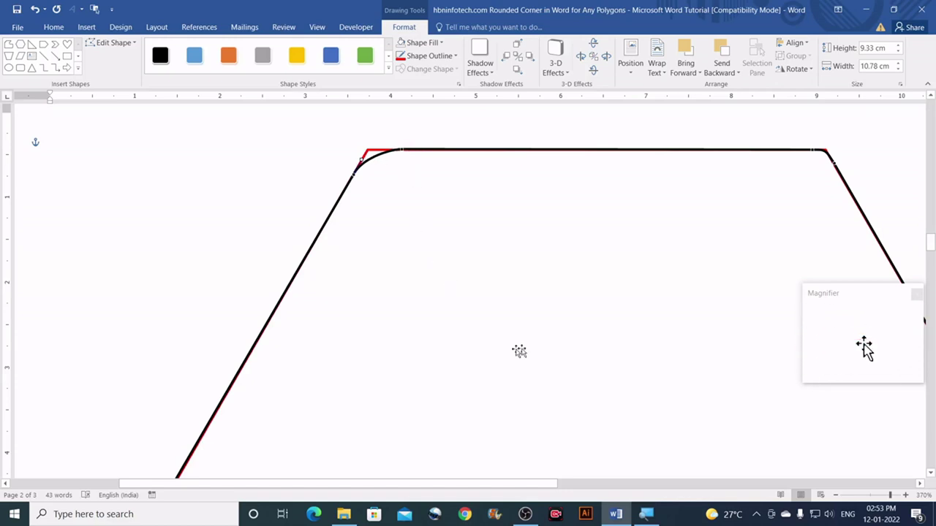
Realign the top-side point of the upper-left corner with the red reference outline so the top edge runs level.
drag(513, 484, 626, 498)
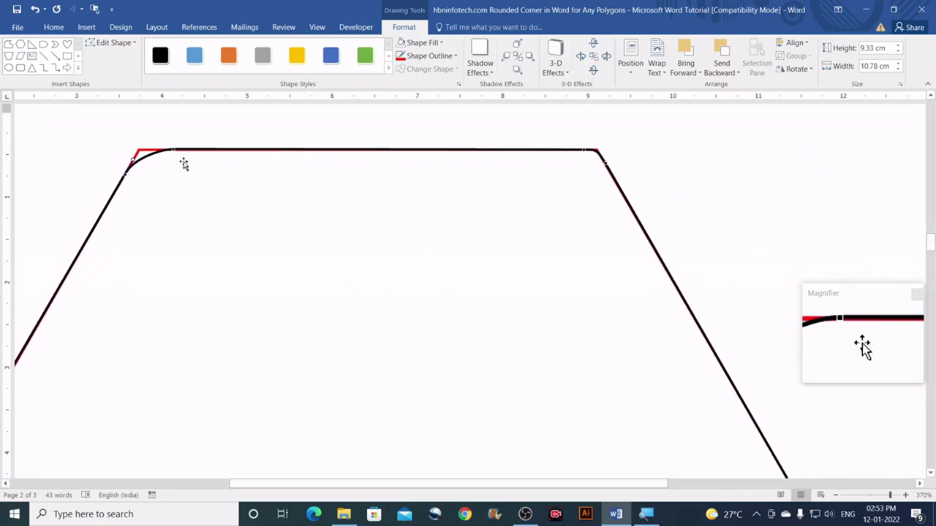
mouse_move(174, 150)
mouse_down()
mouse_move(176, 139)
mouse_move(174, 149)
mouse_up()
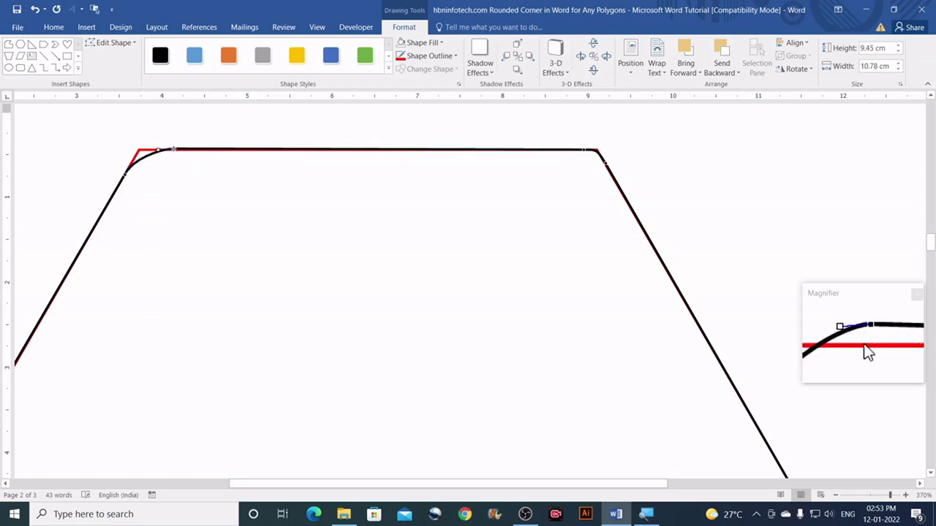
drag(173, 149, 173, 151)
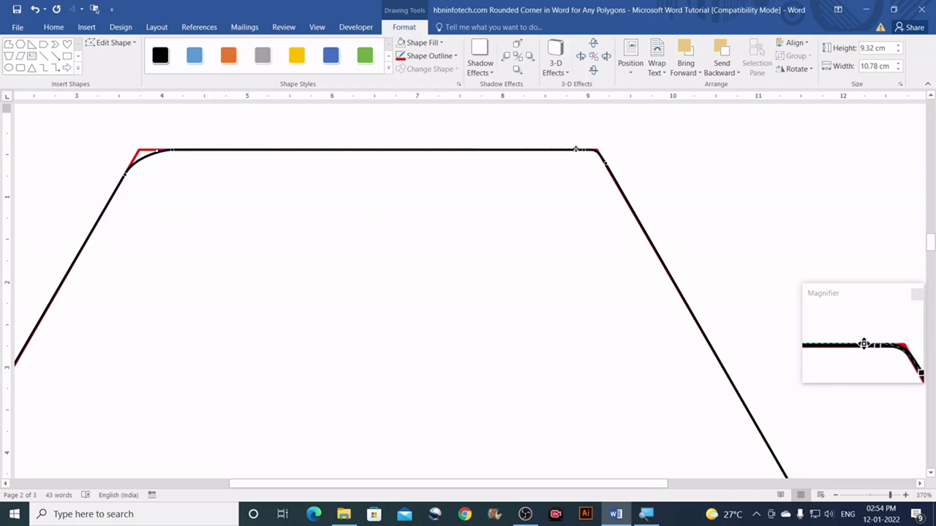
Enlarge the upper-right corner's rounding by moving its flanking points outward, and pull the curve handles at both top corners closer to the corner positions.
drag(563, 149, 612, 175)
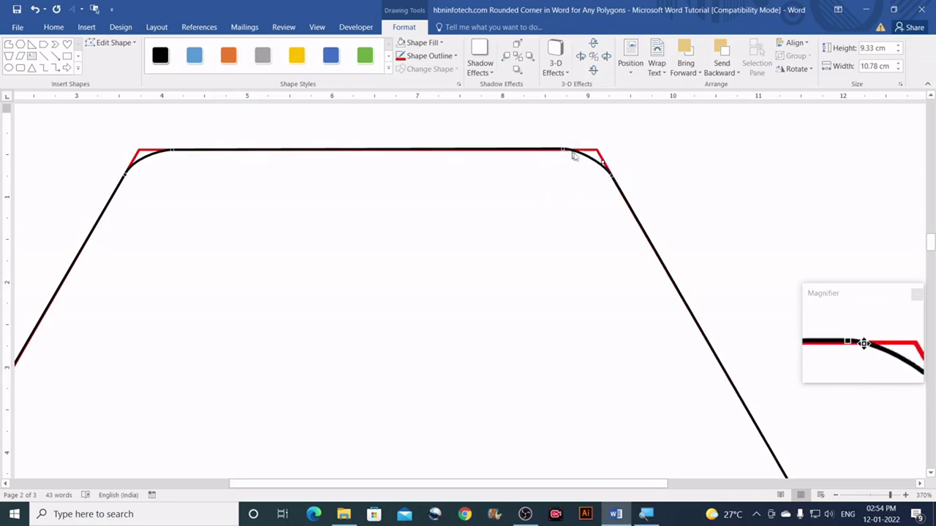
drag(574, 155, 612, 174)
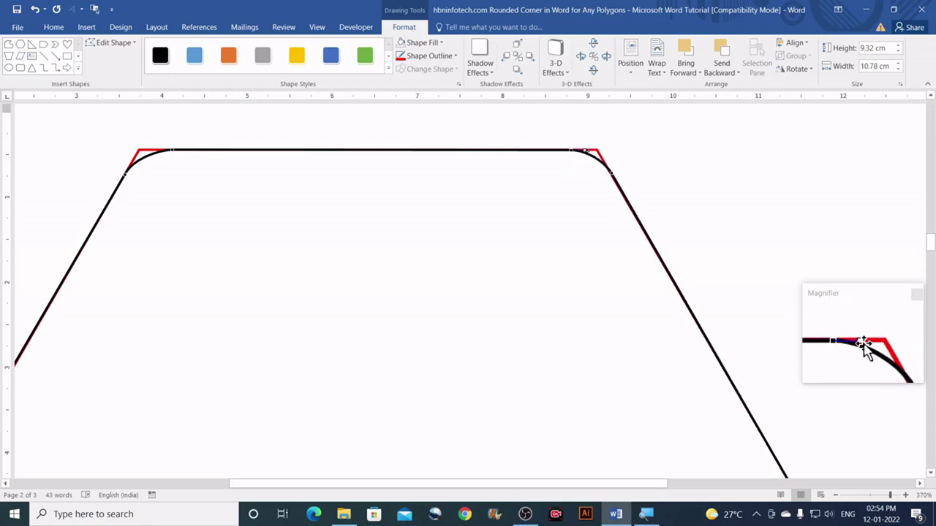
drag(591, 149, 607, 173)
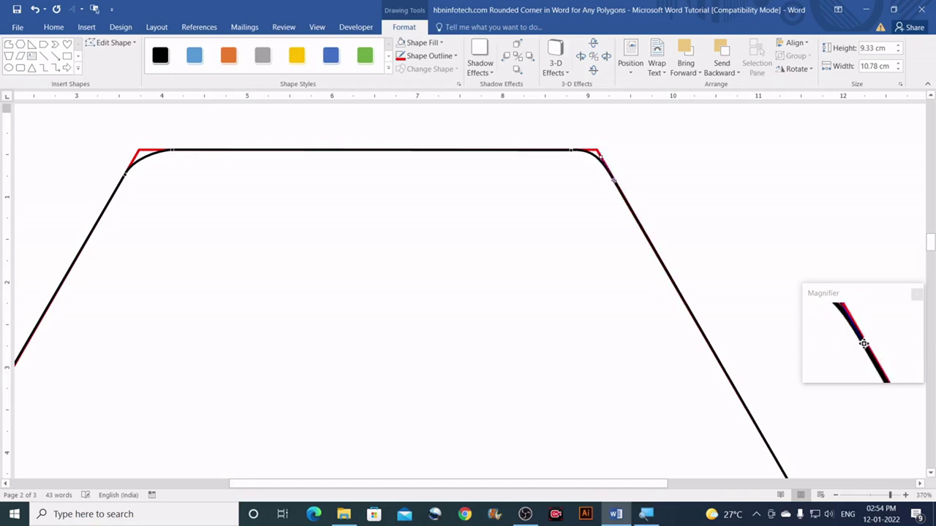
drag(572, 152, 568, 152)
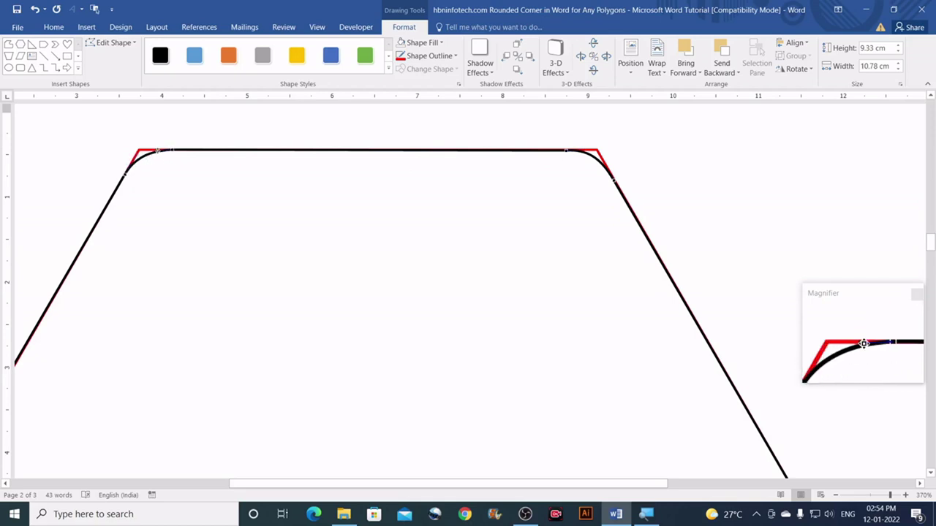
drag(156, 151, 152, 150)
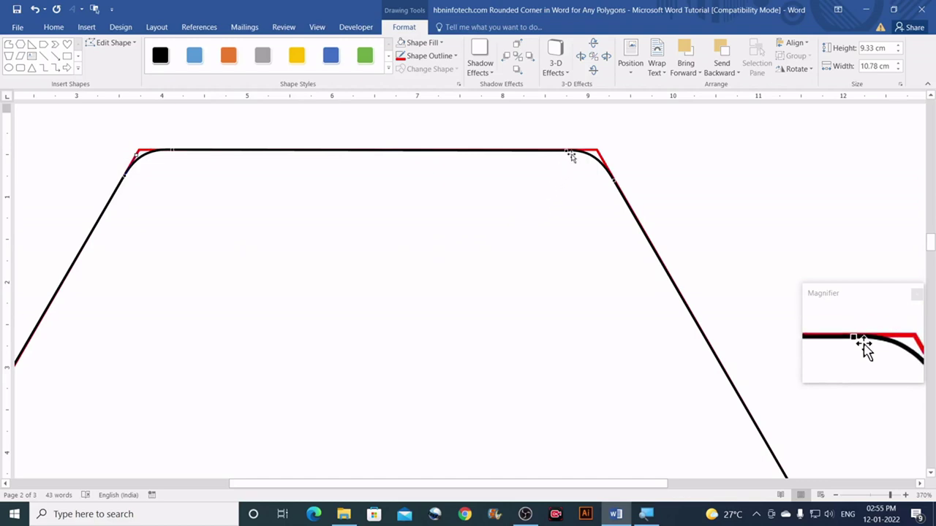
Enlarge the right corner's rounding by moving its flanking points outward along the sides and adjusting the curve handles toward the red reference.
scroll(541, 205, down, 3)
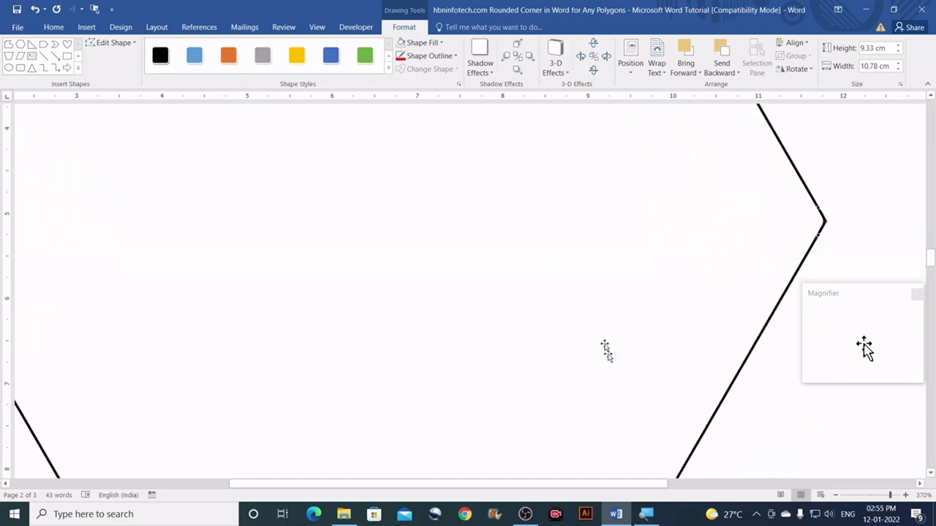
drag(617, 484, 775, 486)
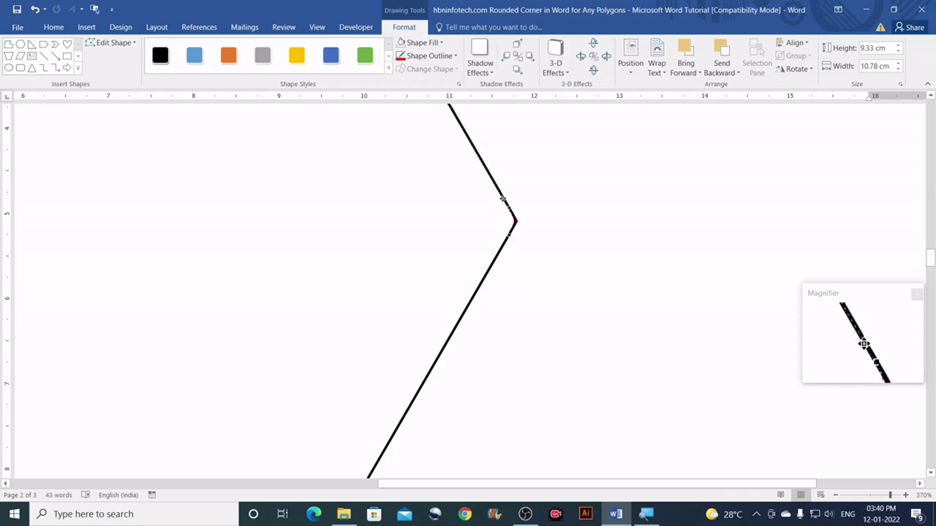
drag(507, 241, 510, 234)
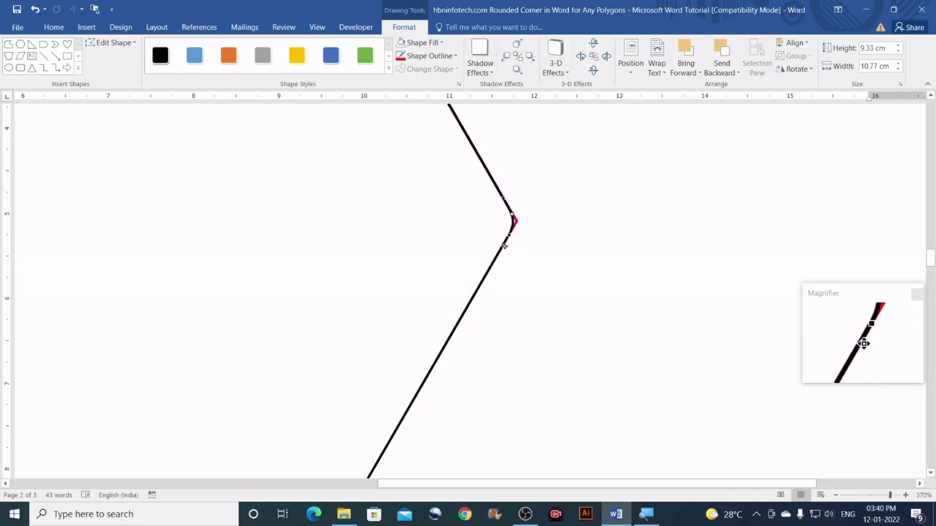
drag(506, 206, 503, 196)
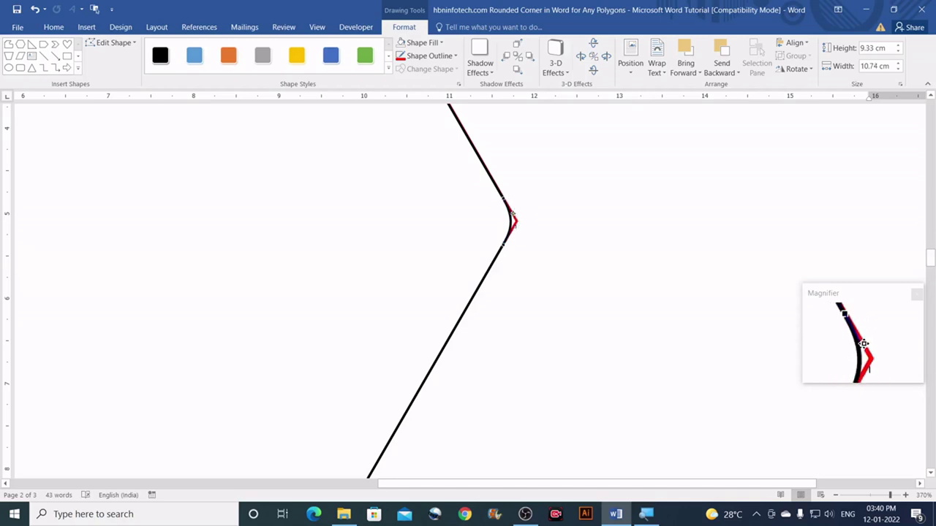
drag(514, 217, 513, 217)
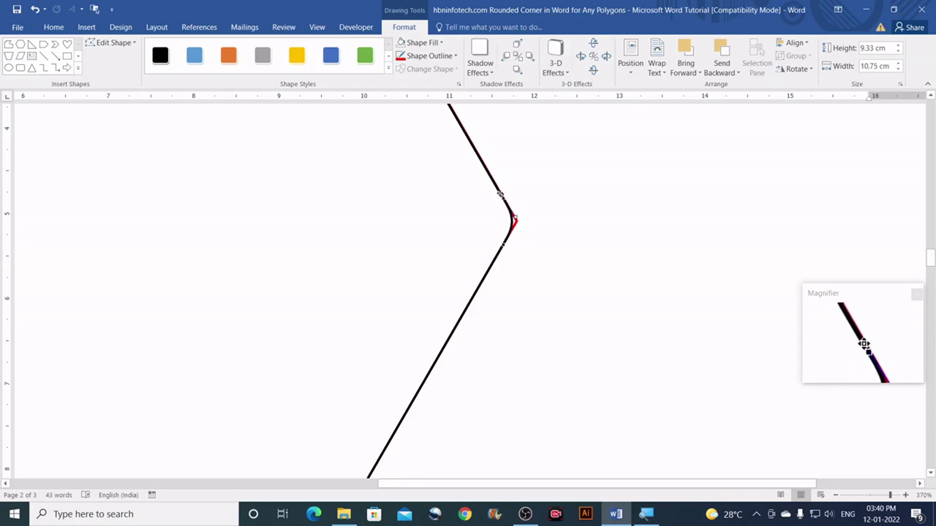
drag(513, 249, 506, 239)
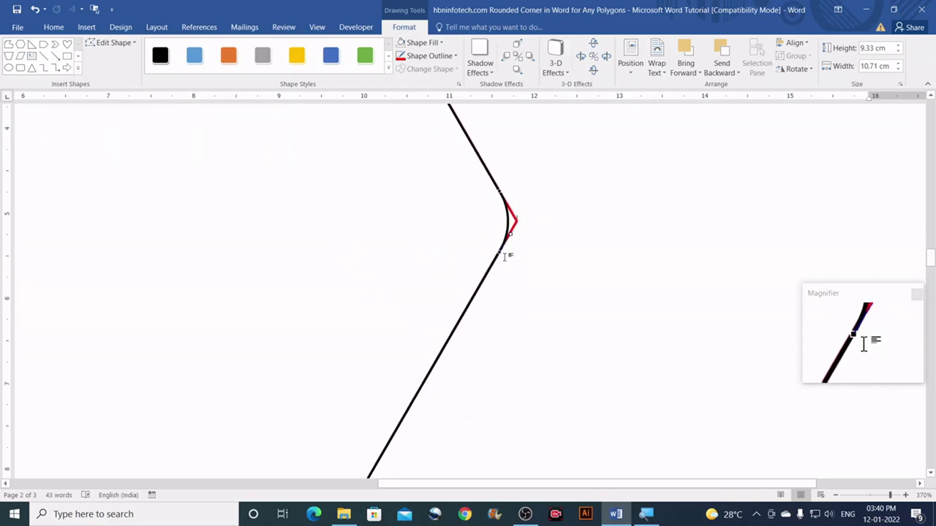
Enlarge the lower-right corner's rounding by moving its flanking points farther from the corner along the lower-right and bottom sides.
scroll(504, 256, up, 5)
scroll(505, 249, down, 10)
scroll(512, 246, down, 1)
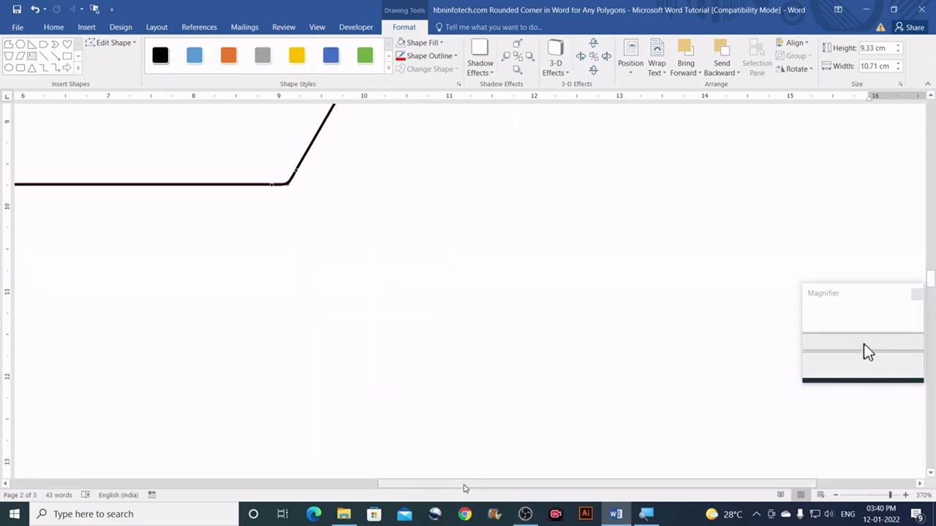
scroll(395, 335, up, 8)
scroll(392, 337, up, 8)
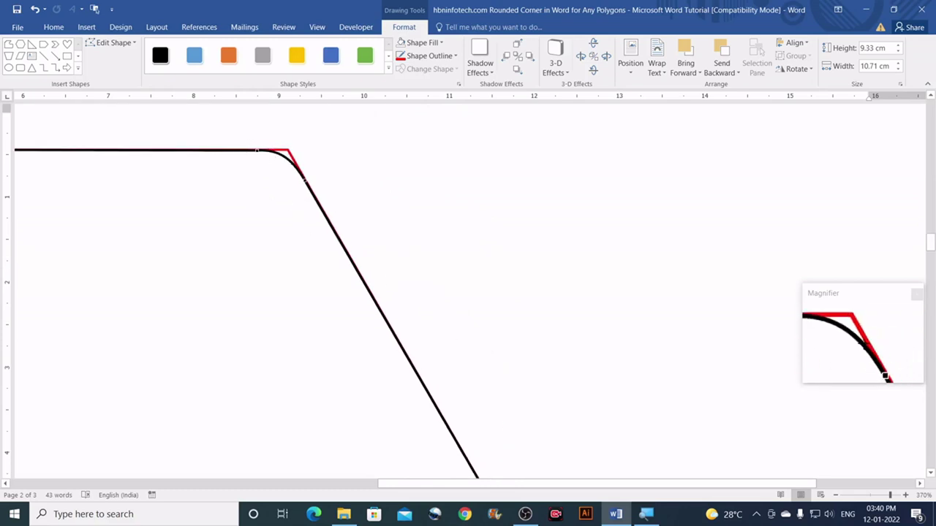
scroll(351, 183, down, 8)
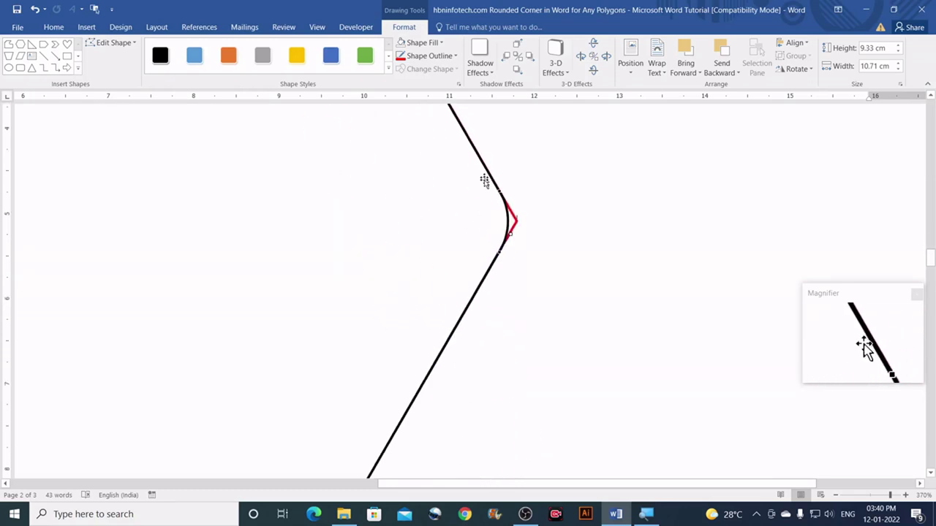
scroll(512, 256, down, 6)
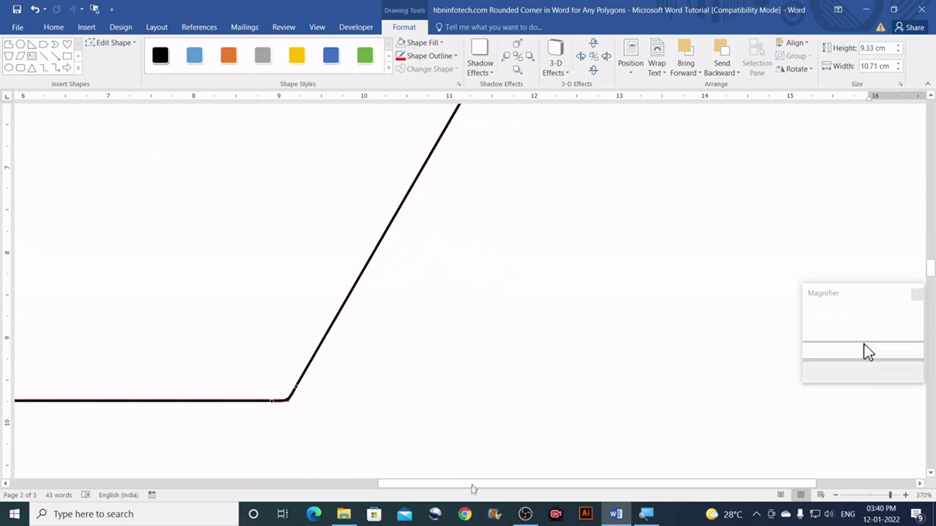
drag(470, 489, 376, 490)
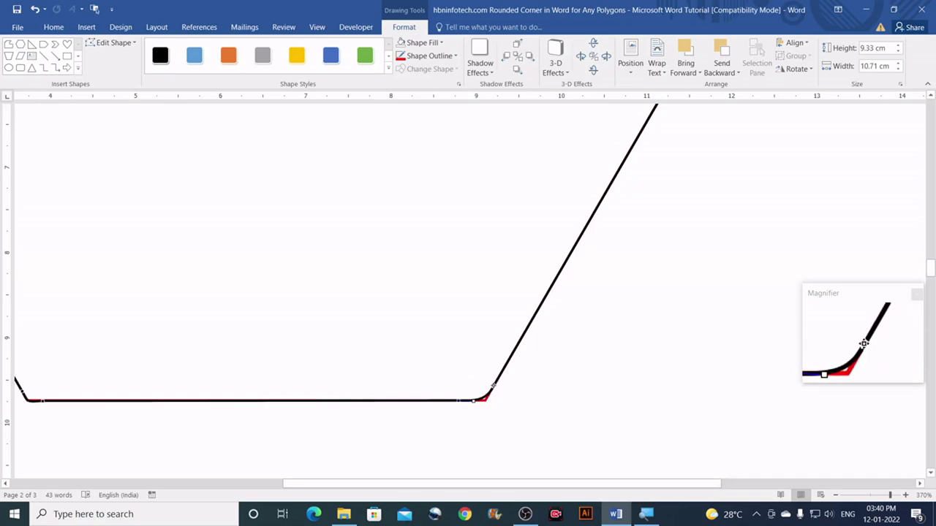
drag(503, 369, 462, 402)
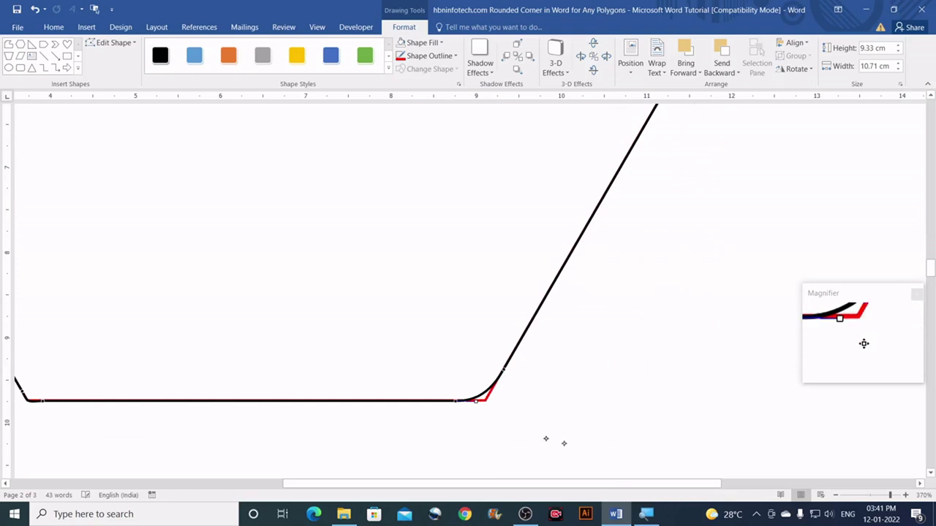
Enlarge the lower-left corner's rounding by moving its side point outward and adjusting the bottom-side point and handle to the red outline.
drag(609, 482, 484, 483)
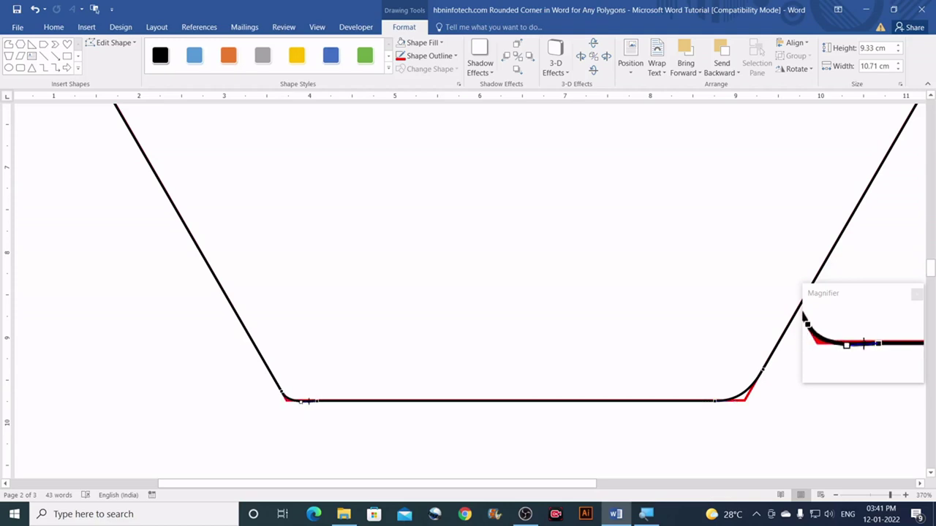
drag(280, 392, 274, 378)
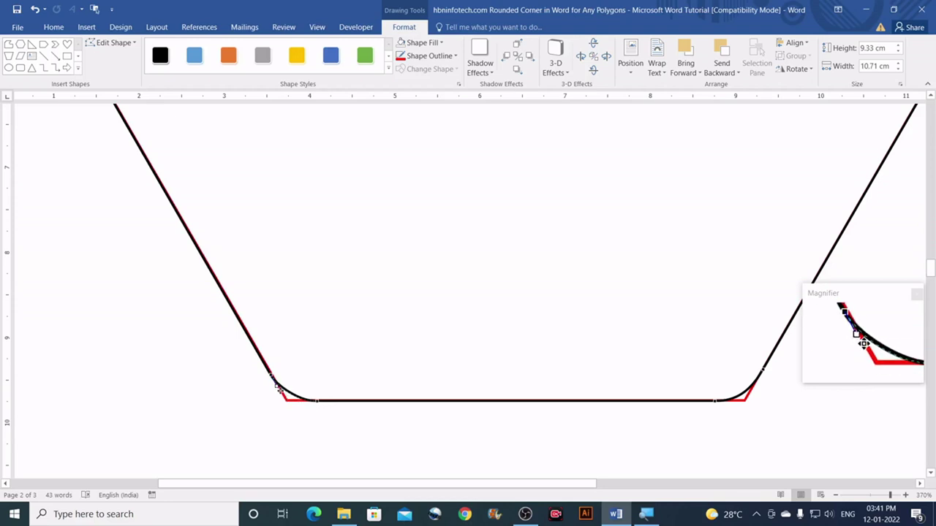
click(317, 401)
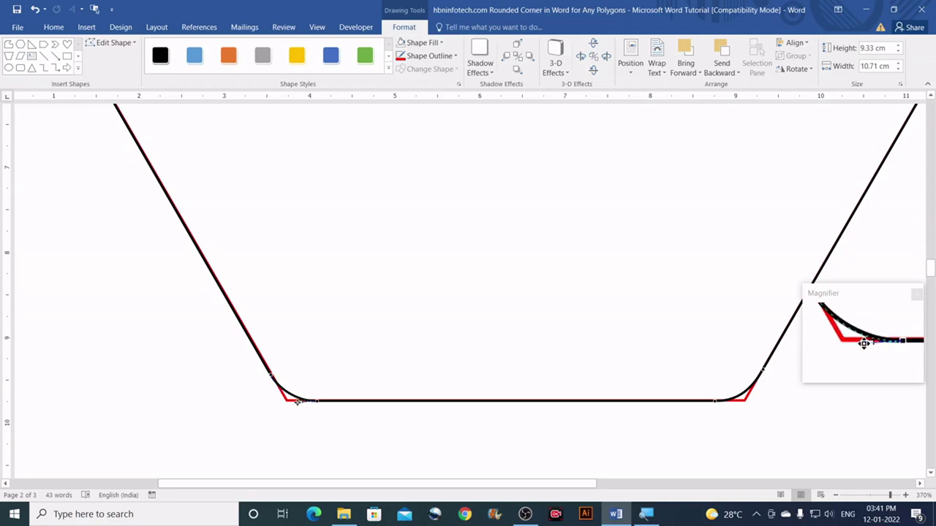
mouse_move(301, 402)
mouse_down()
mouse_move(324, 397)
mouse_move(316, 401)
mouse_up()
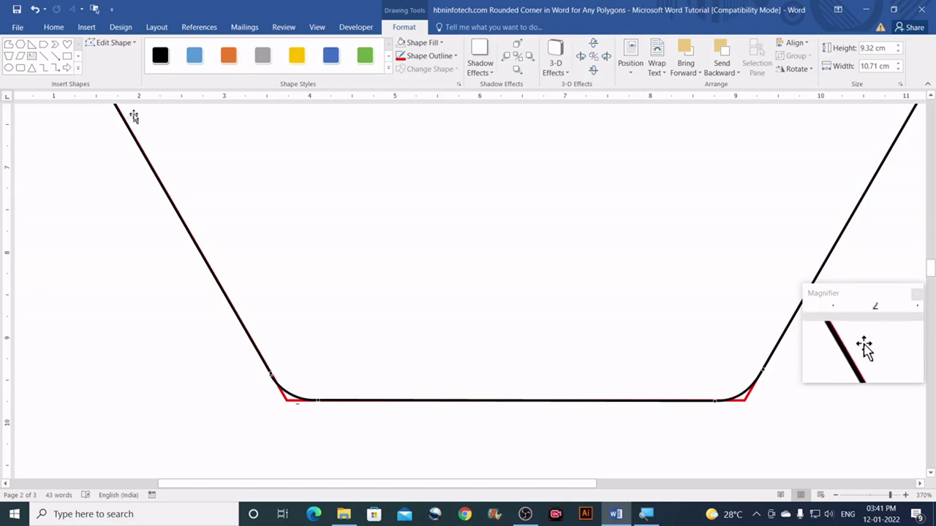
click(34, 10)
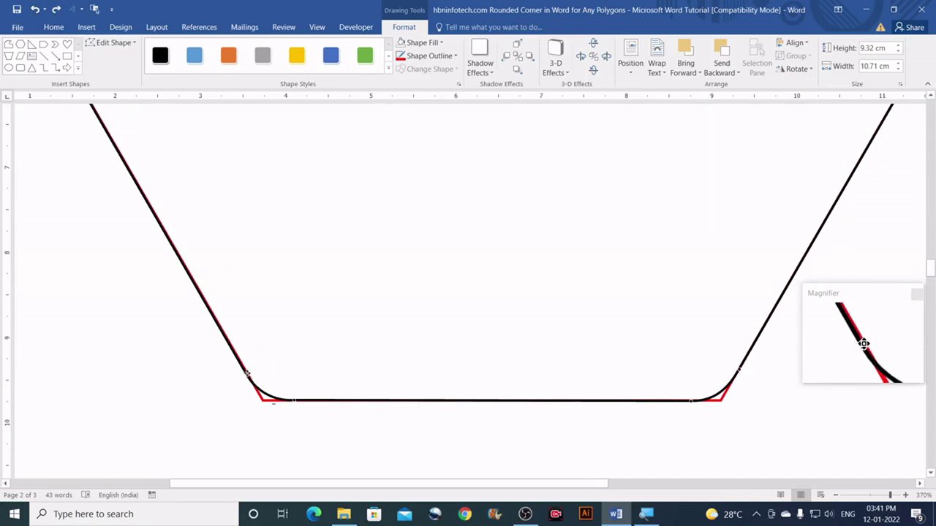
key(ctrl+y)
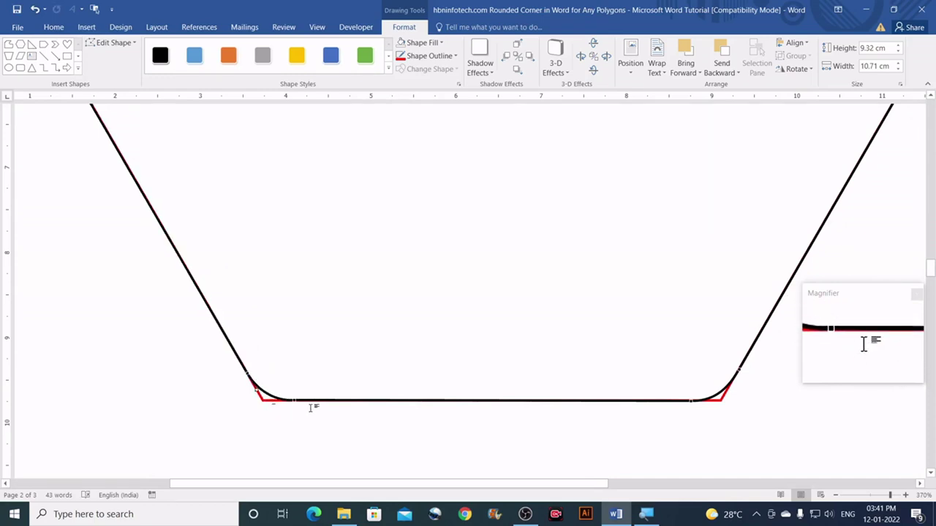
Enlarge the left corner's rounding by moving both flanking points outward along the sides and pulling the curve handles toward the corner.
drag(420, 486, 318, 463)
scroll(265, 359, up, 4)
scroll(245, 342, down, 1)
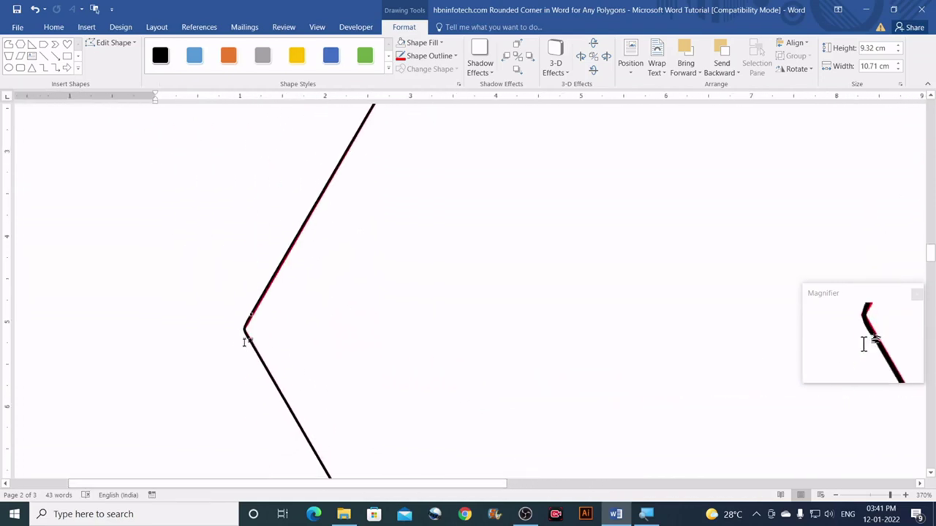
scroll(266, 312, down, 3)
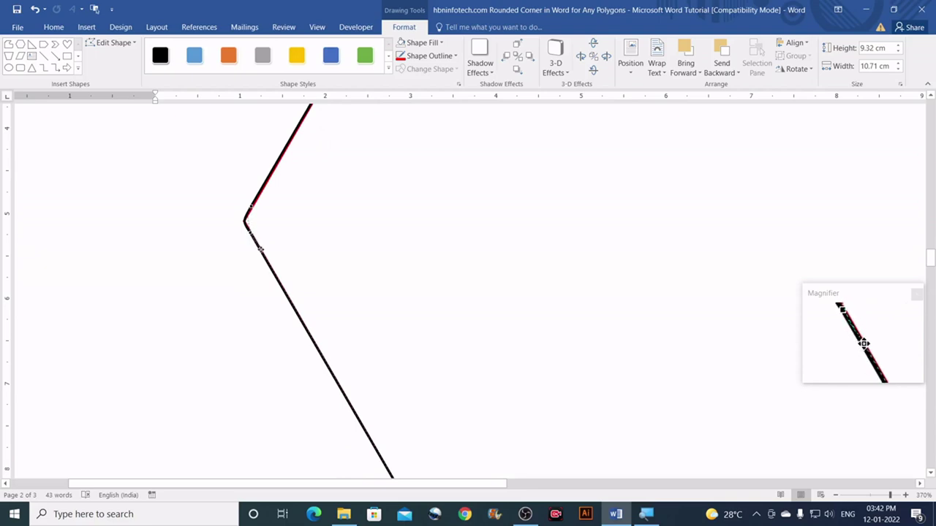
drag(261, 249, 259, 194)
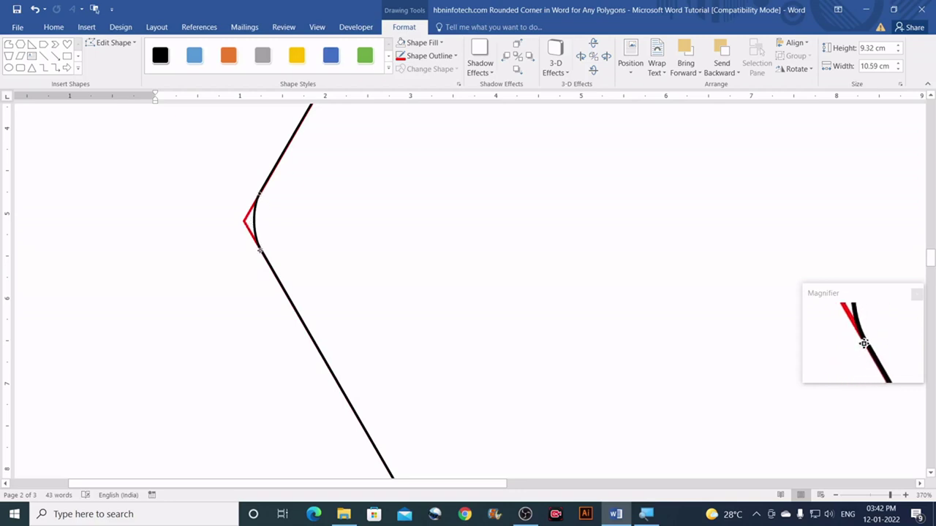
drag(253, 239, 250, 233)
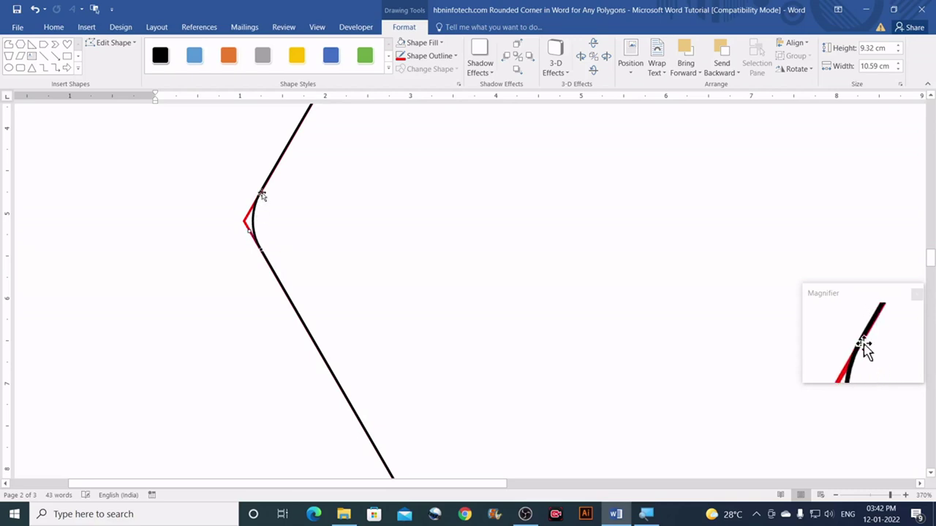
drag(257, 196, 259, 197)
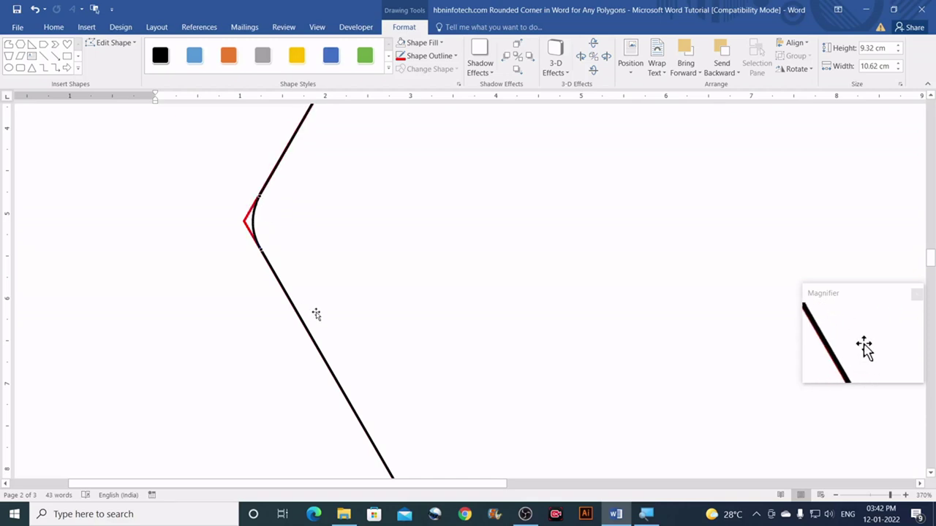
Move the red reference hexagon away from the rounded hexagon and delete it.
scroll(316, 314, up, 8)
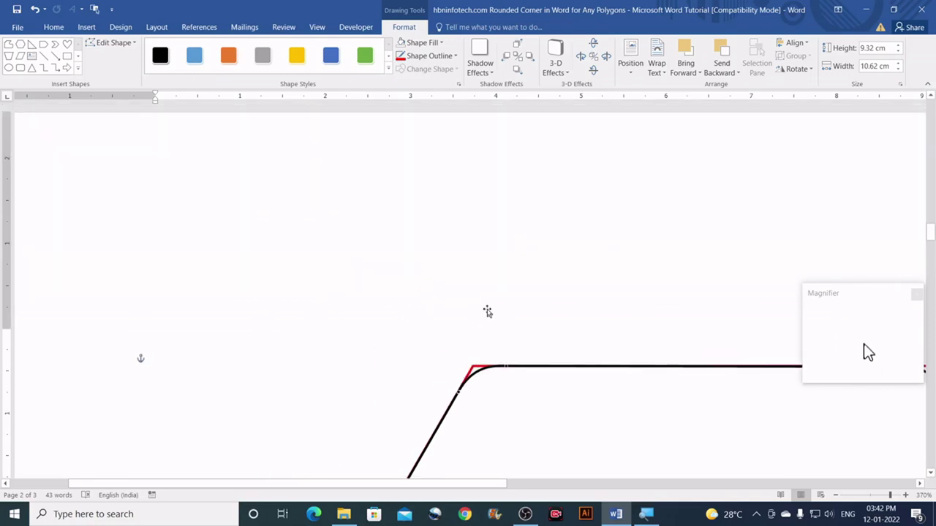
scroll(489, 313, down, 8)
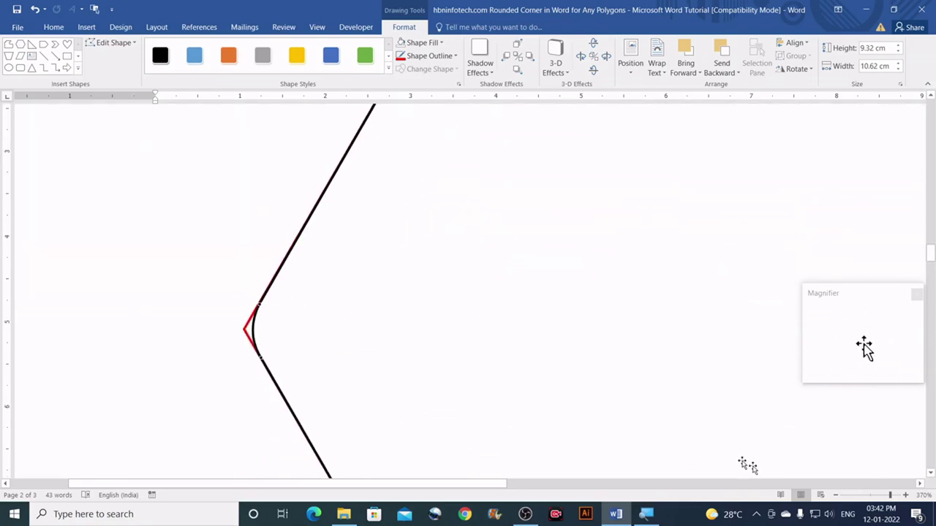
click(837, 496)
click(837, 497)
click(837, 496)
click(837, 497)
click(837, 496)
click(838, 497)
click(837, 496)
click(837, 496)
click(838, 496)
click(837, 497)
click(837, 496)
click(838, 497)
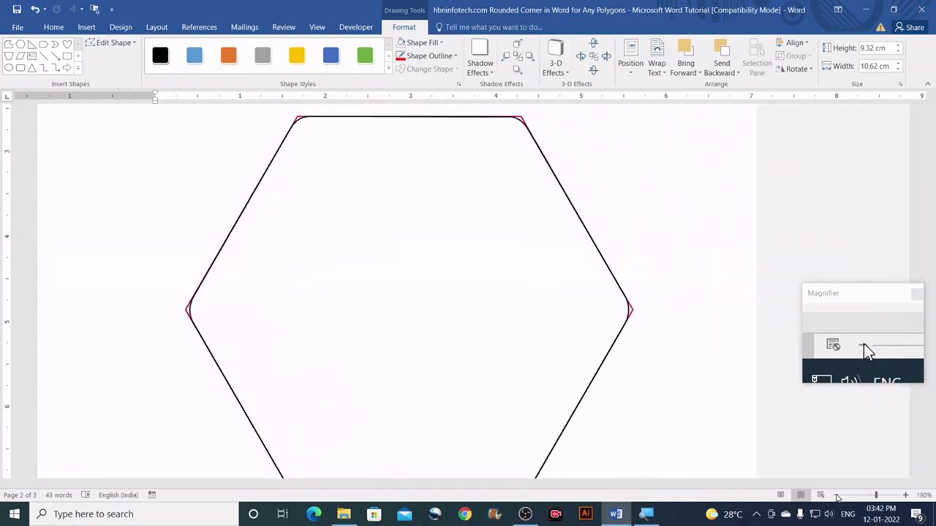
click(837, 496)
click(838, 496)
scroll(566, 361, down, 2)
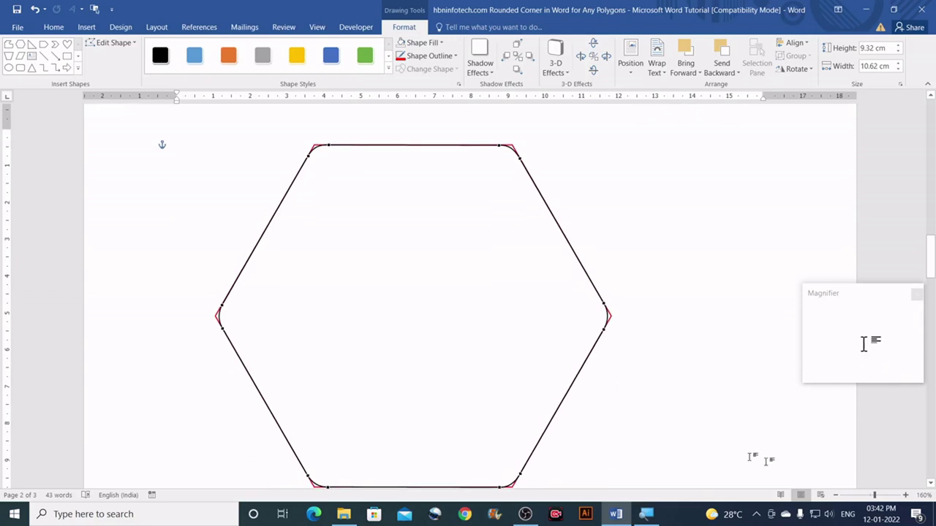
click(838, 496)
click(837, 497)
click(837, 497)
click(837, 496)
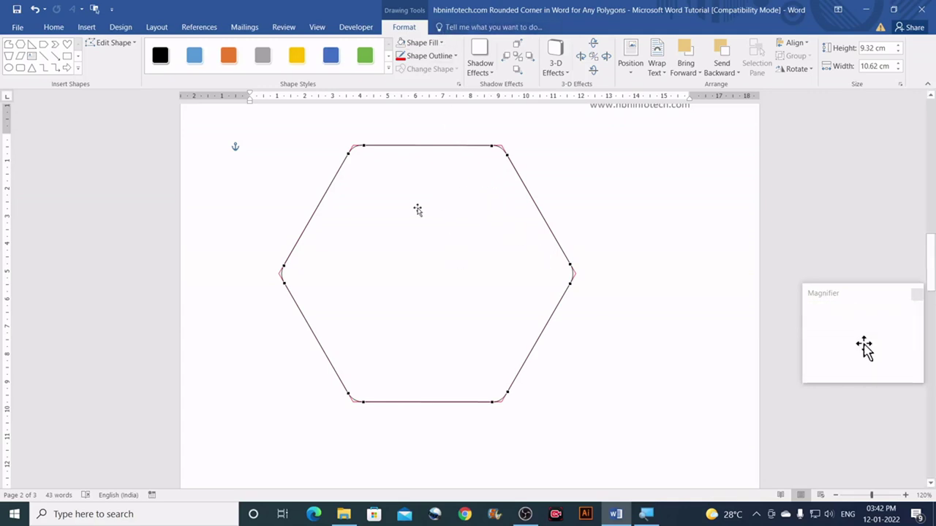
drag(479, 278, 562, 287)
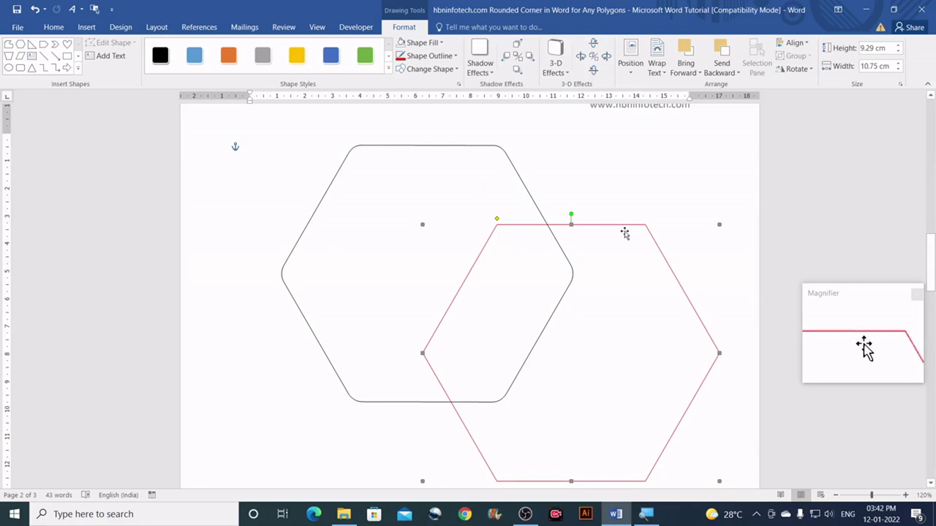
key(Delete)
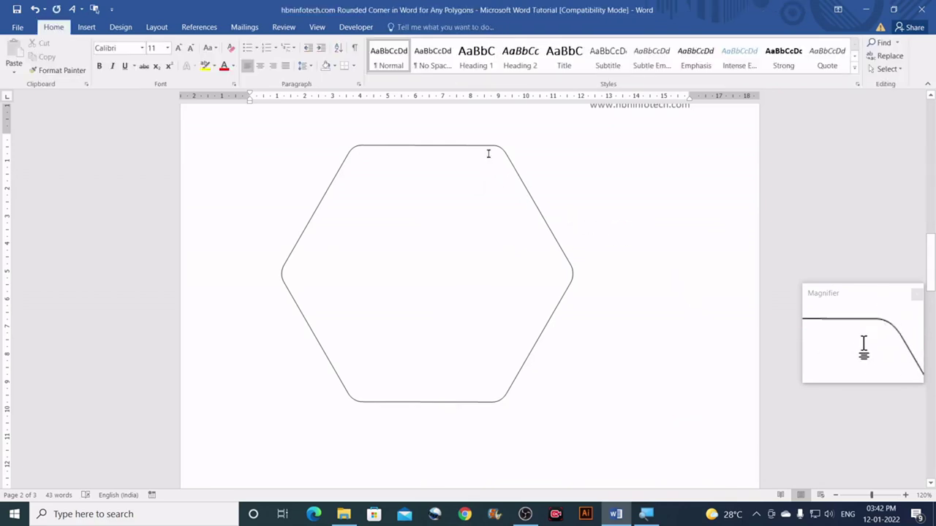
Fill the rounded hexagon with the light blue accent from the theme colors.
click(443, 148)
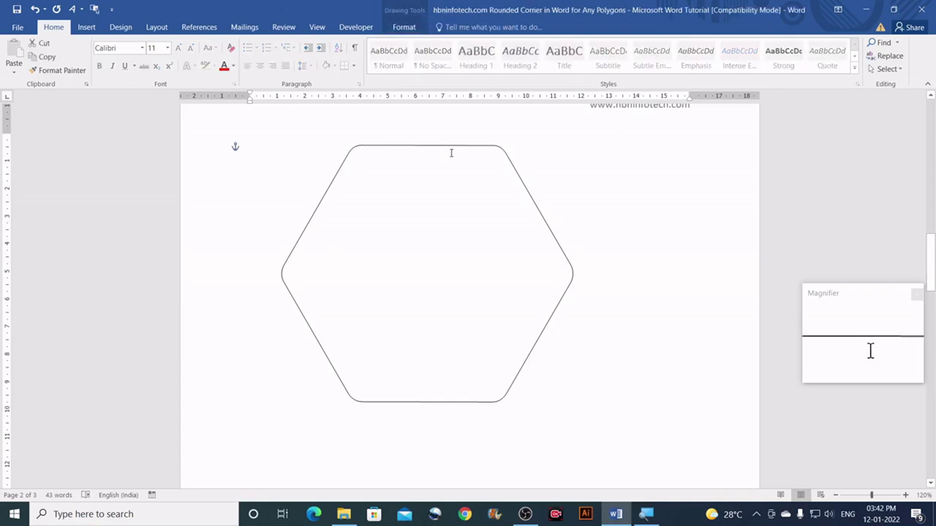
click(405, 29)
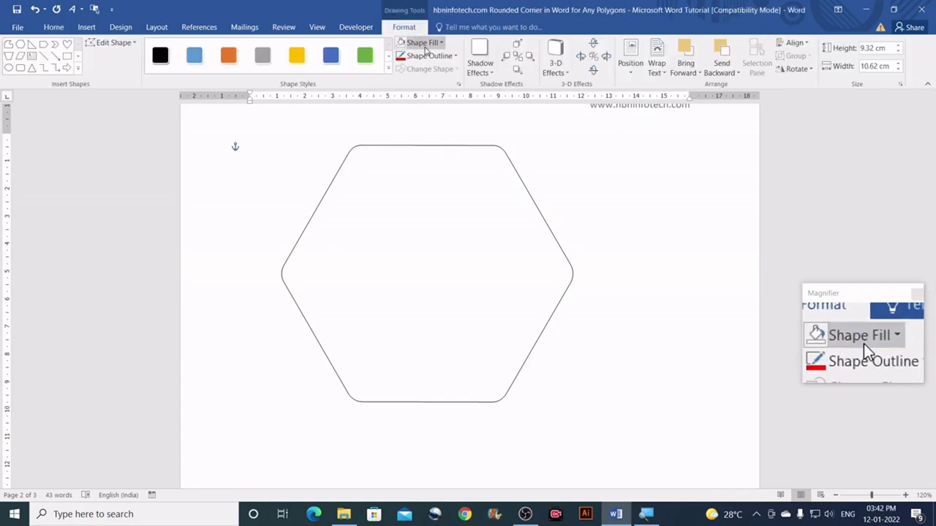
click(426, 46)
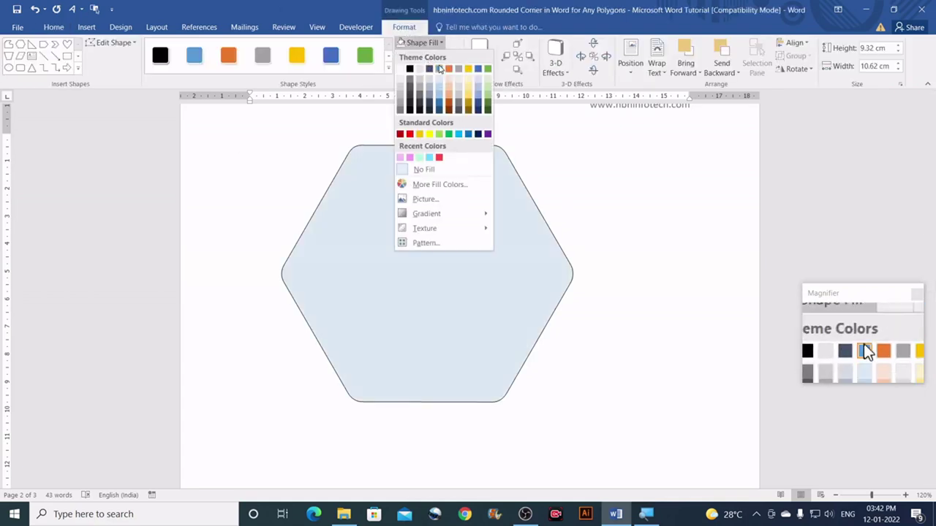
click(440, 69)
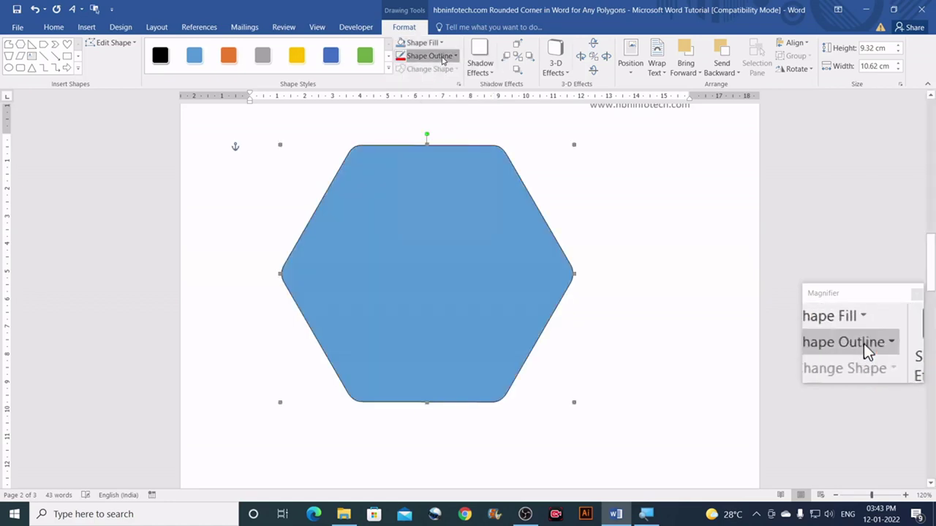
Set the rounded hexagon's outline weight to 6 pt.
click(442, 60)
mouse_move(452, 215)
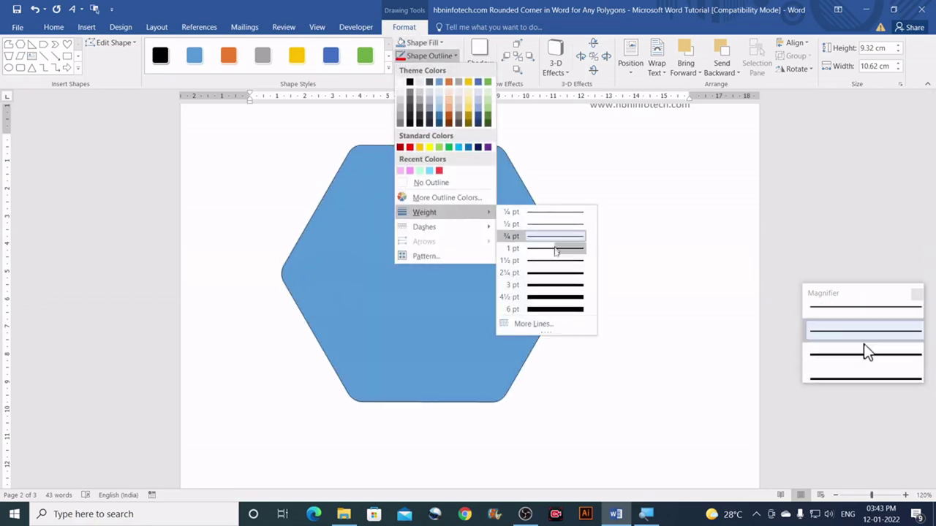
click(550, 302)
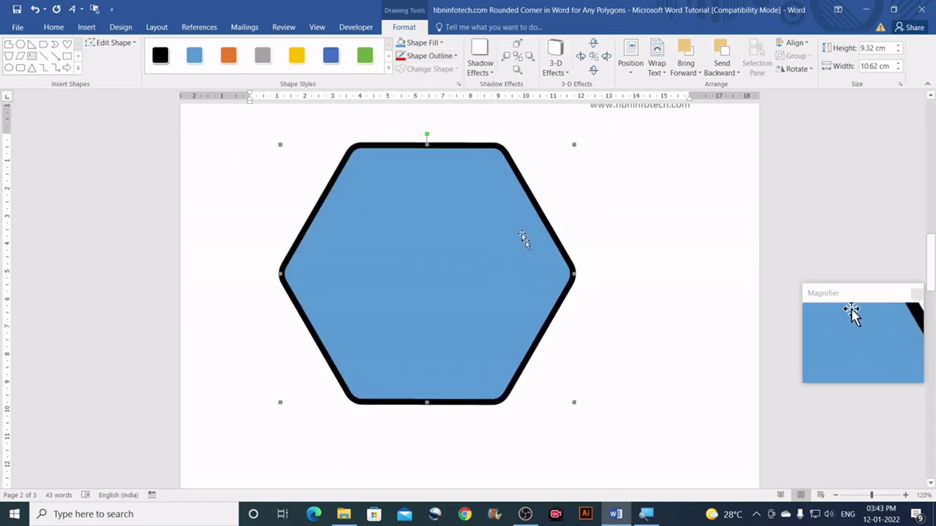
click(437, 45)
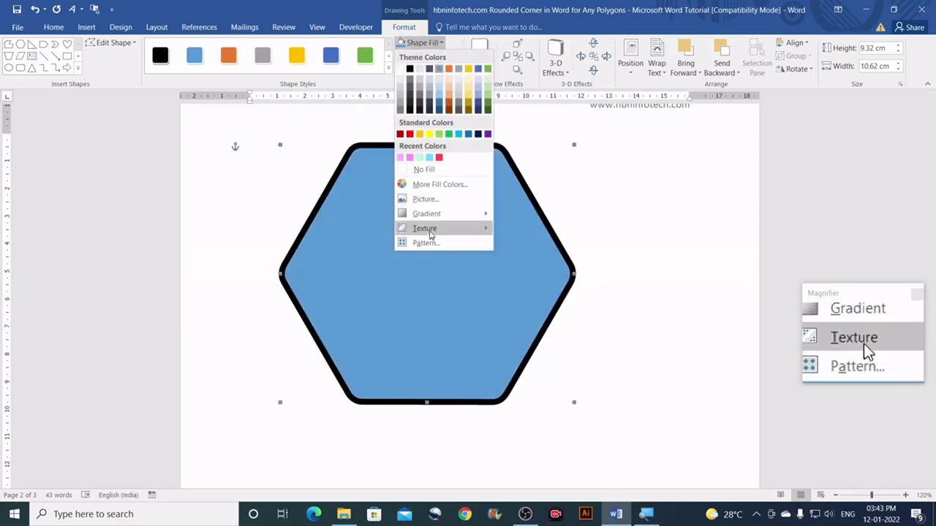
click(448, 11)
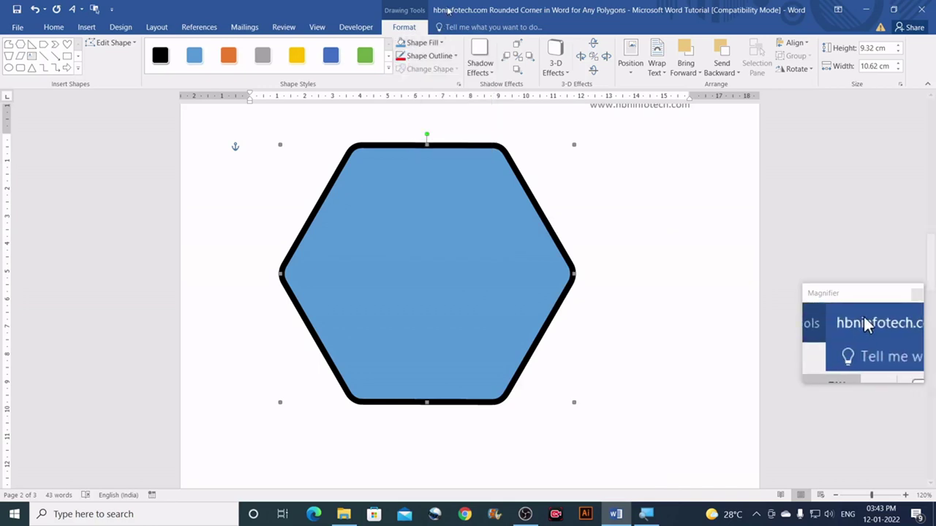
Set the rounded hexagon's outline weight to 1½ pt and deselect the shape.
click(430, 56)
mouse_move(439, 227)
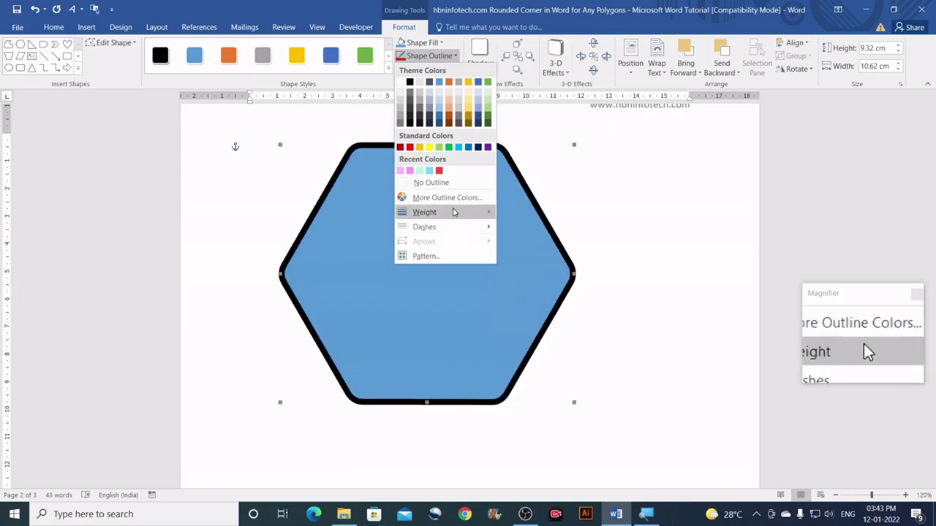
mouse_move(460, 212)
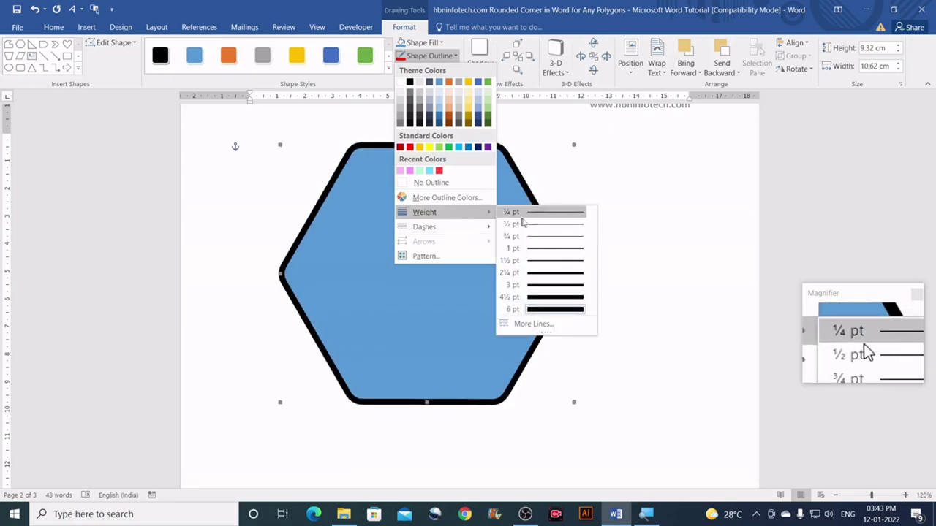
click(534, 261)
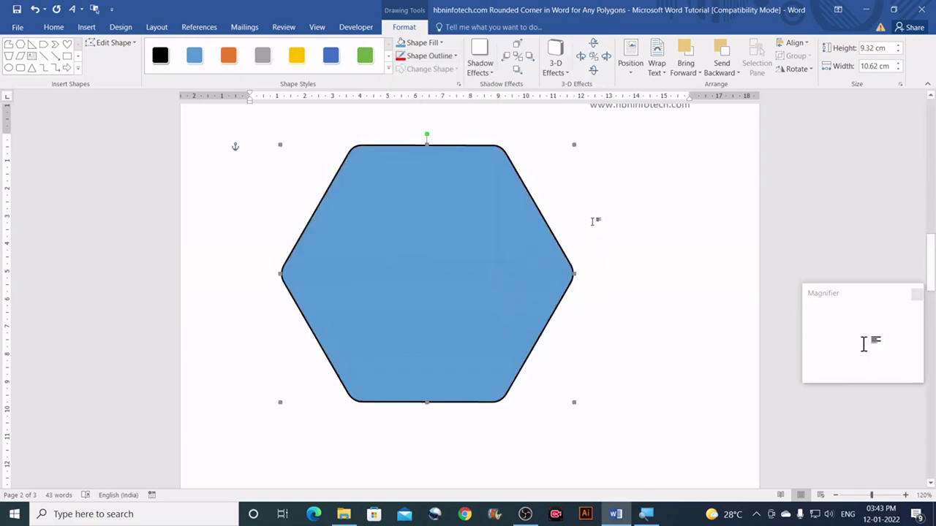
click(567, 219)
scroll(519, 257, up, 1)
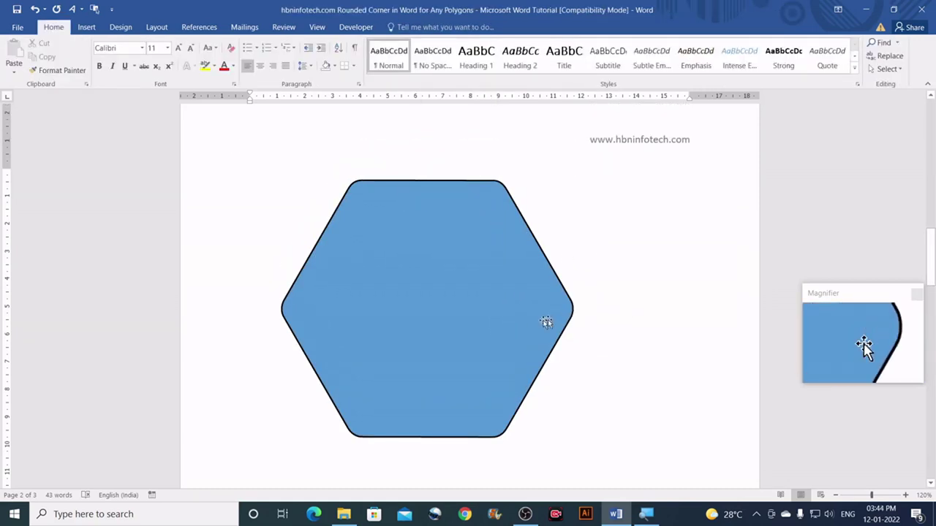
scroll(444, 270, up, 10)
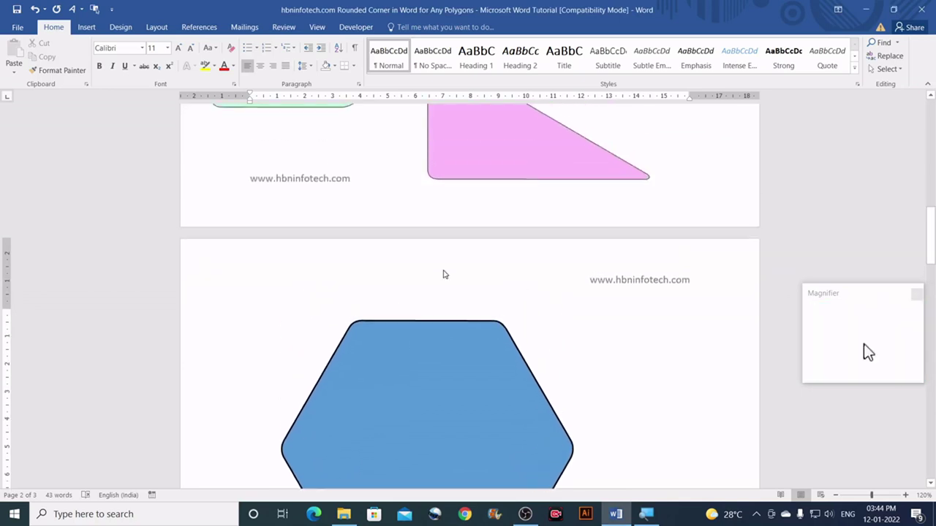
scroll(443, 273, up, 5)
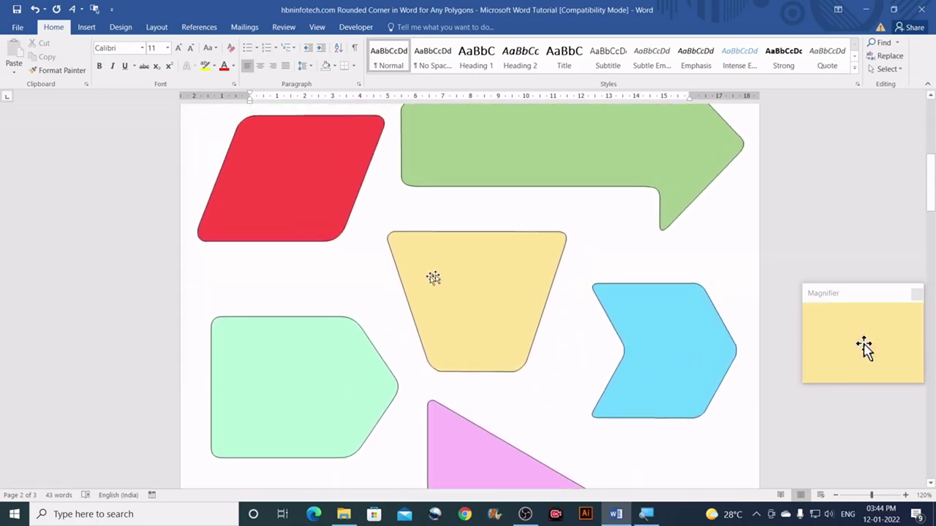
scroll(601, 357, up, 4)
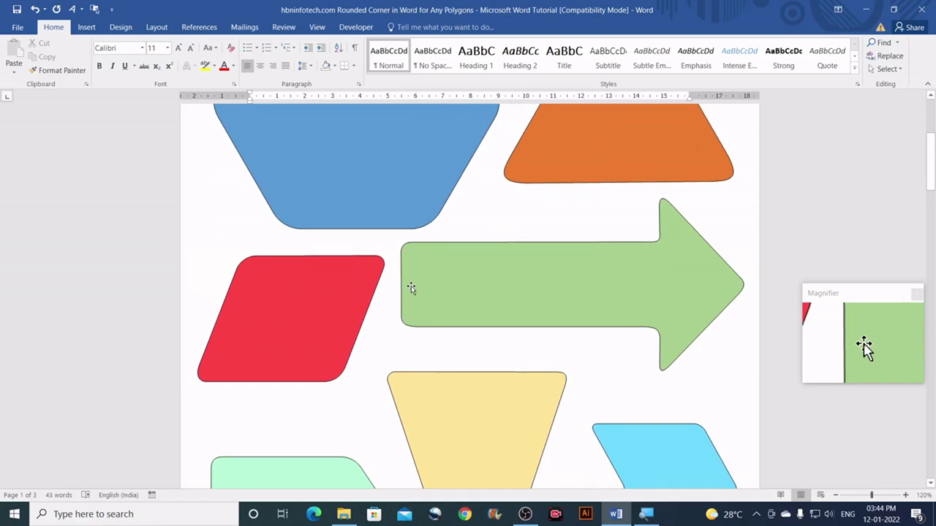
scroll(411, 286, down, 8)
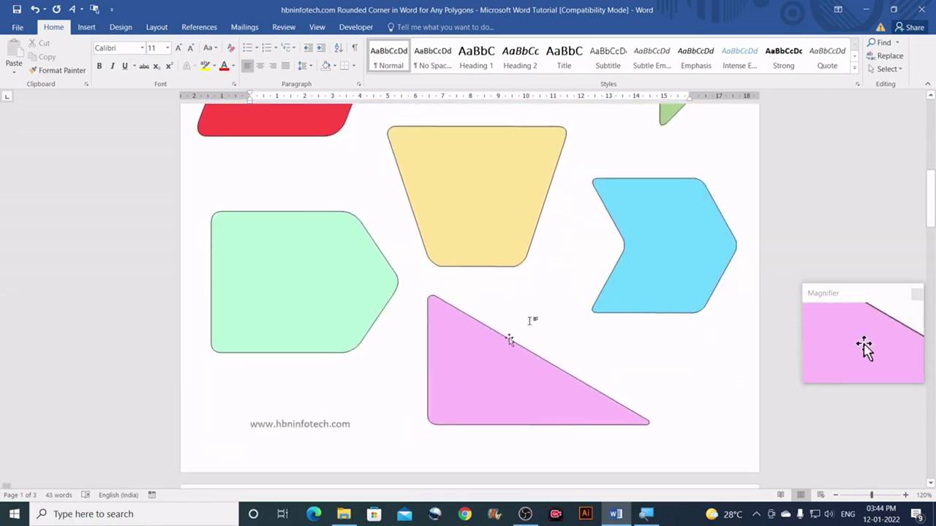